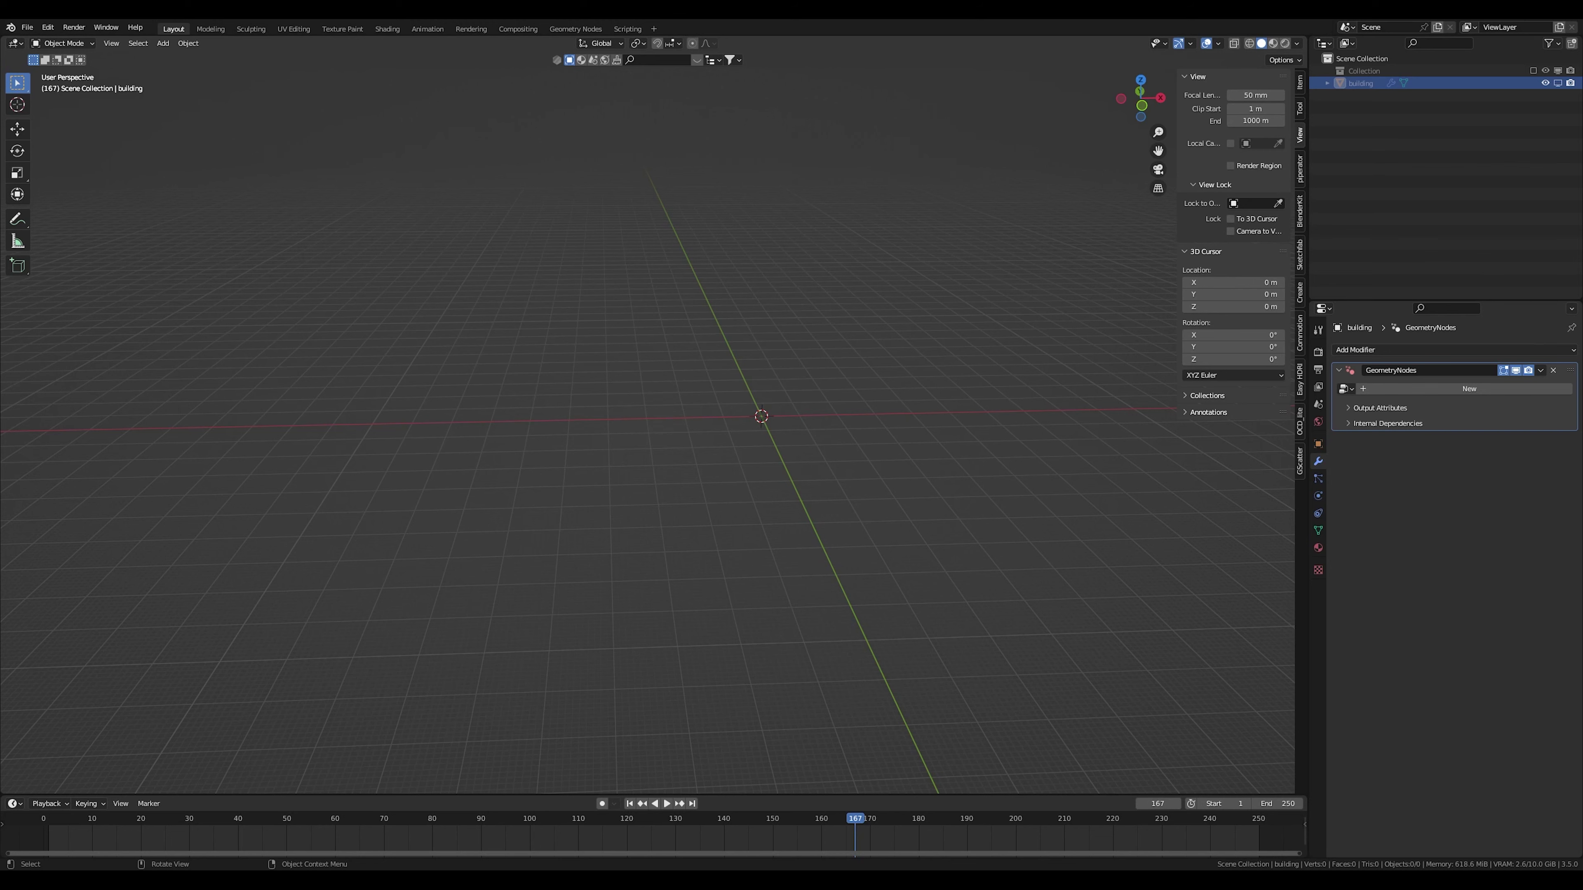
# Unhide the building and inspect its textured glass-window facade in Material Preview
pyautogui.moveTo(761, 416)
pyautogui.mouseDown(button='middle')
pyautogui.moveTo(781, 413)
pyautogui.moveTo(785, 432)
pyautogui.moveTo(767, 409)
pyautogui.mouseUp(button='middle')
pyautogui.click(1558, 83)
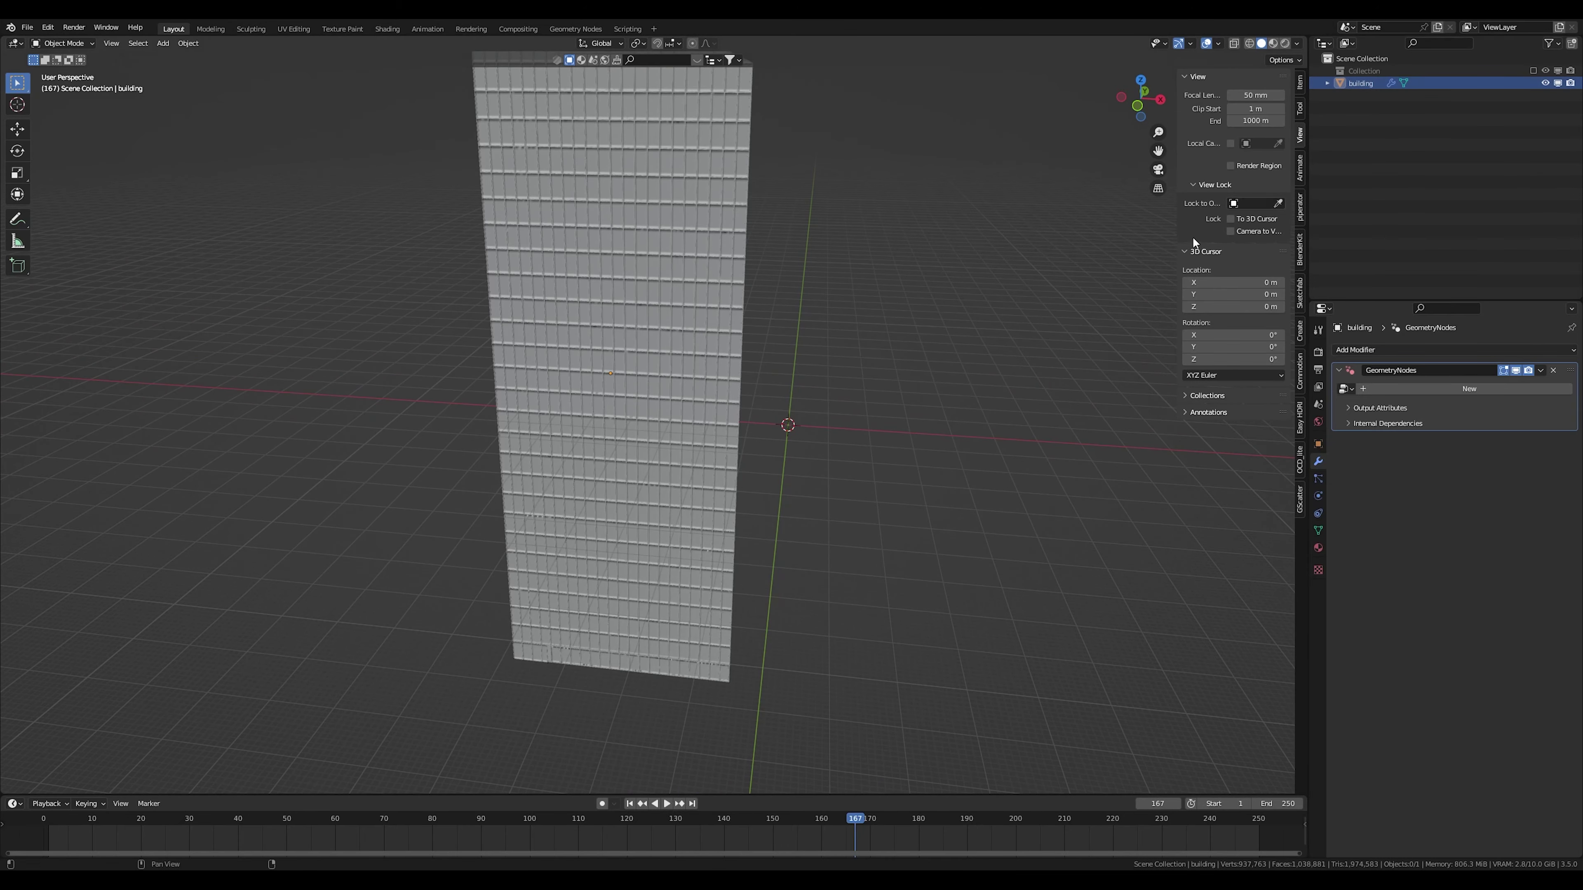
pyautogui.moveTo(1064, 290); pyautogui.dragTo(823, 306, button='middle')
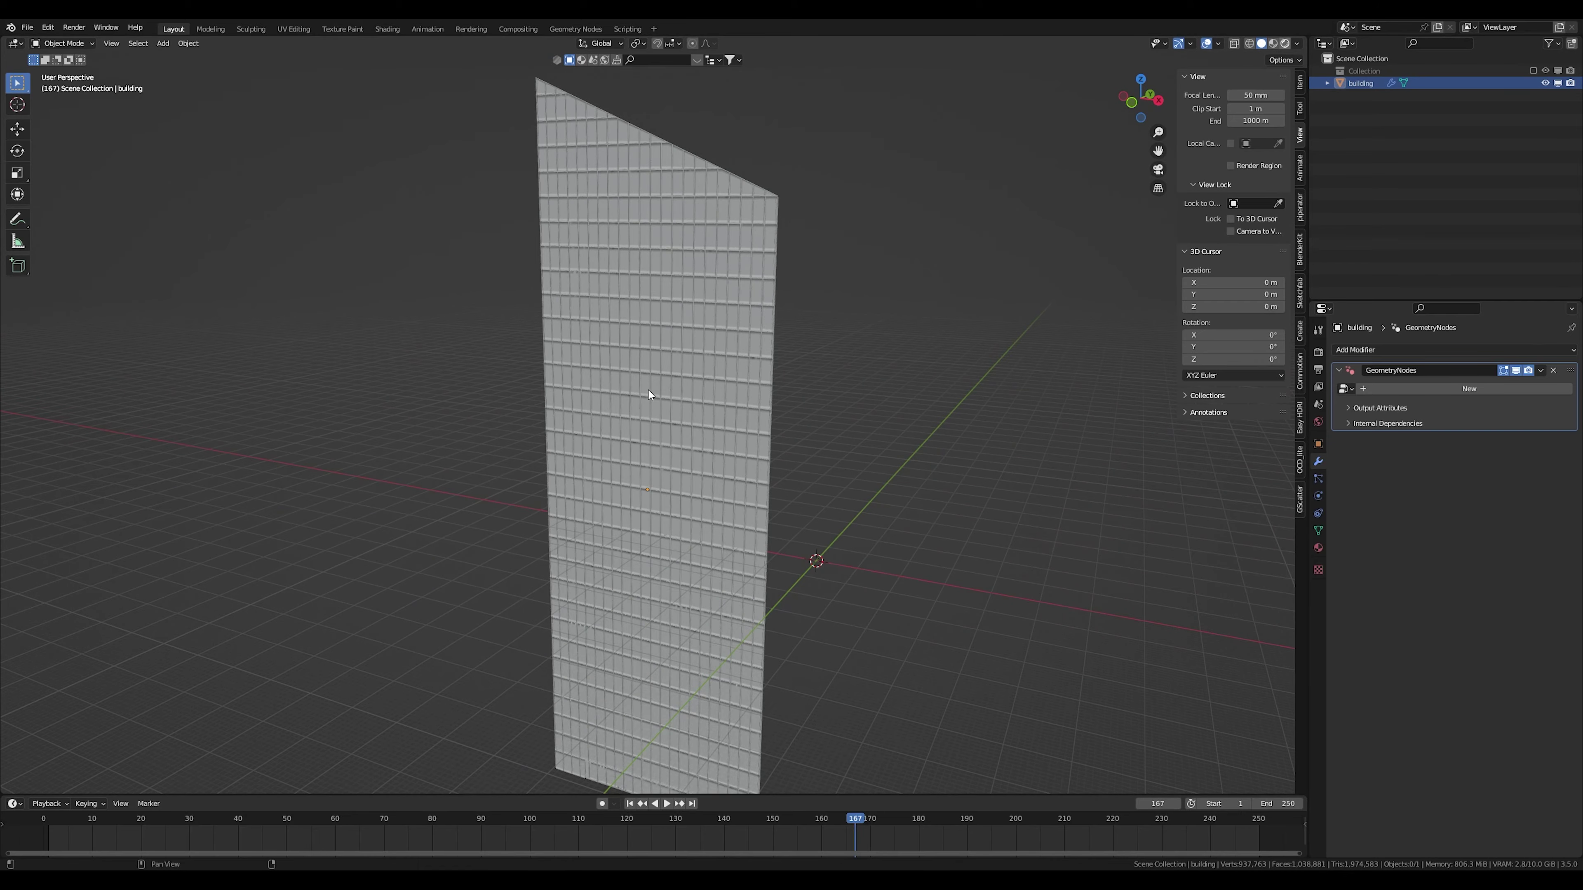
pyautogui.press('z')
pyautogui.scroll(5, 640, 369)
pyautogui.moveTo(653, 385); pyautogui.dragTo(729, 352, button='middle')
pyautogui.scroll(-10, 683, 241)
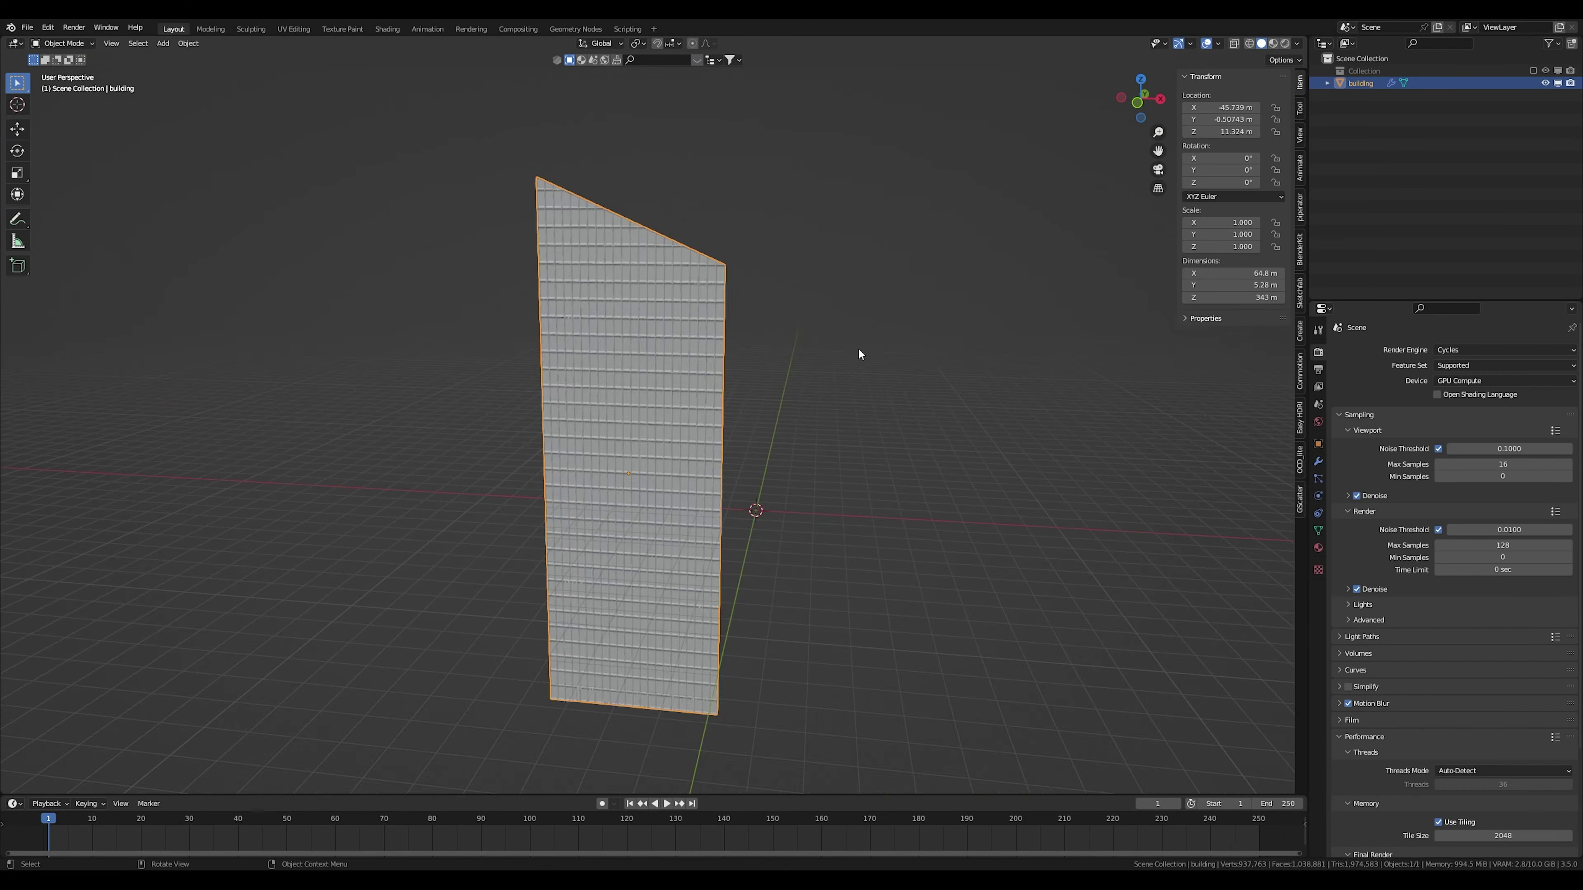
# Apply rotation and scale to the building and select it
pyautogui.moveTo(858, 348); pyautogui.dragTo(589, 380, button='middle')
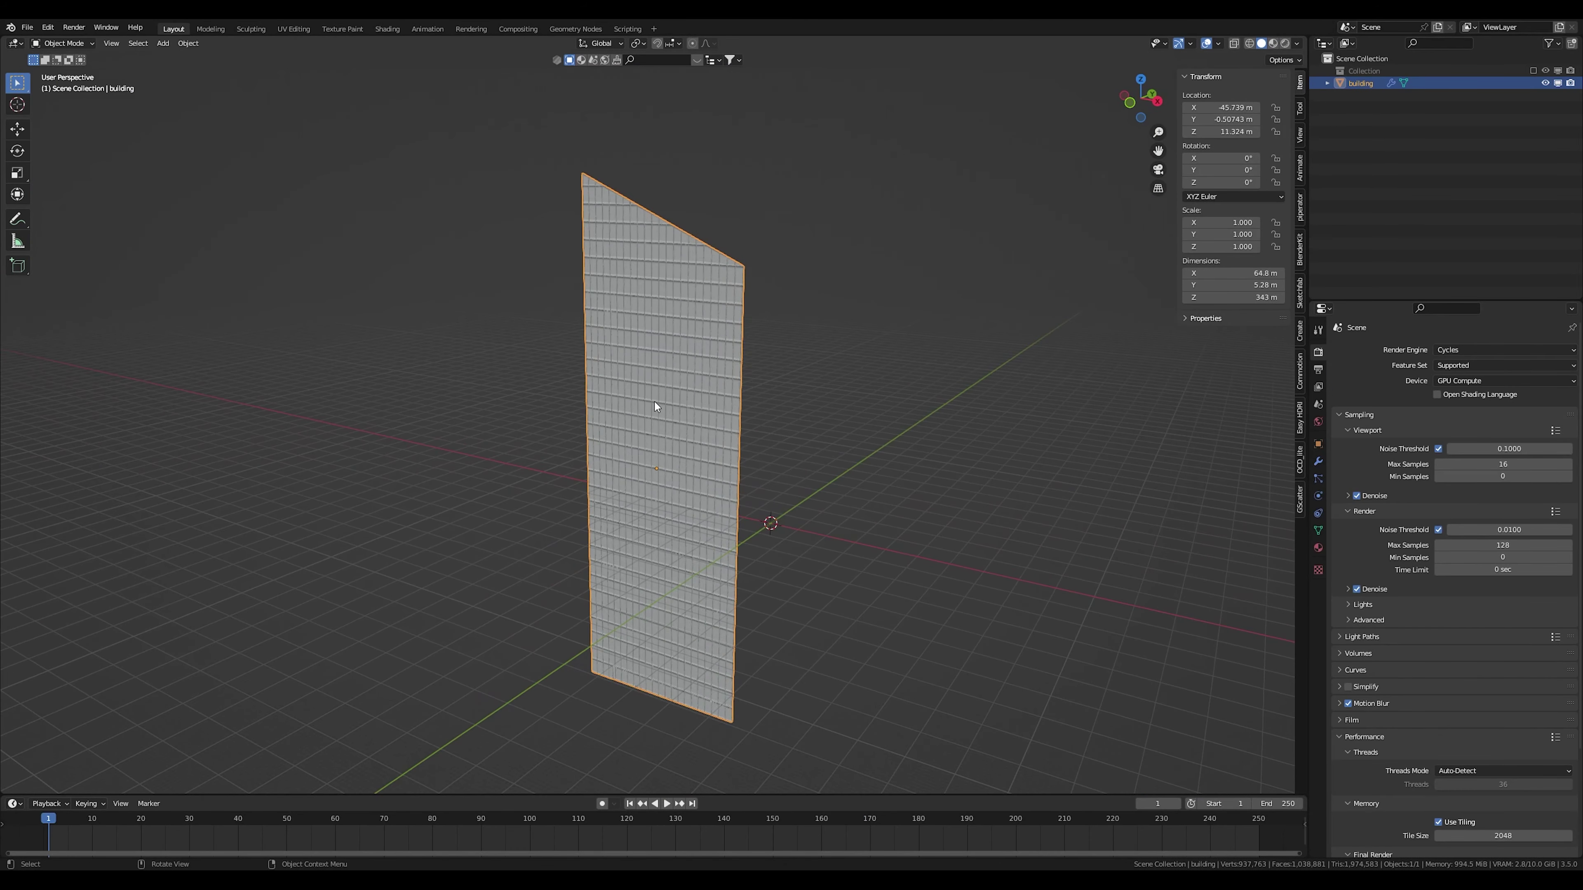
pyautogui.hotkey('ctrl', 'a')
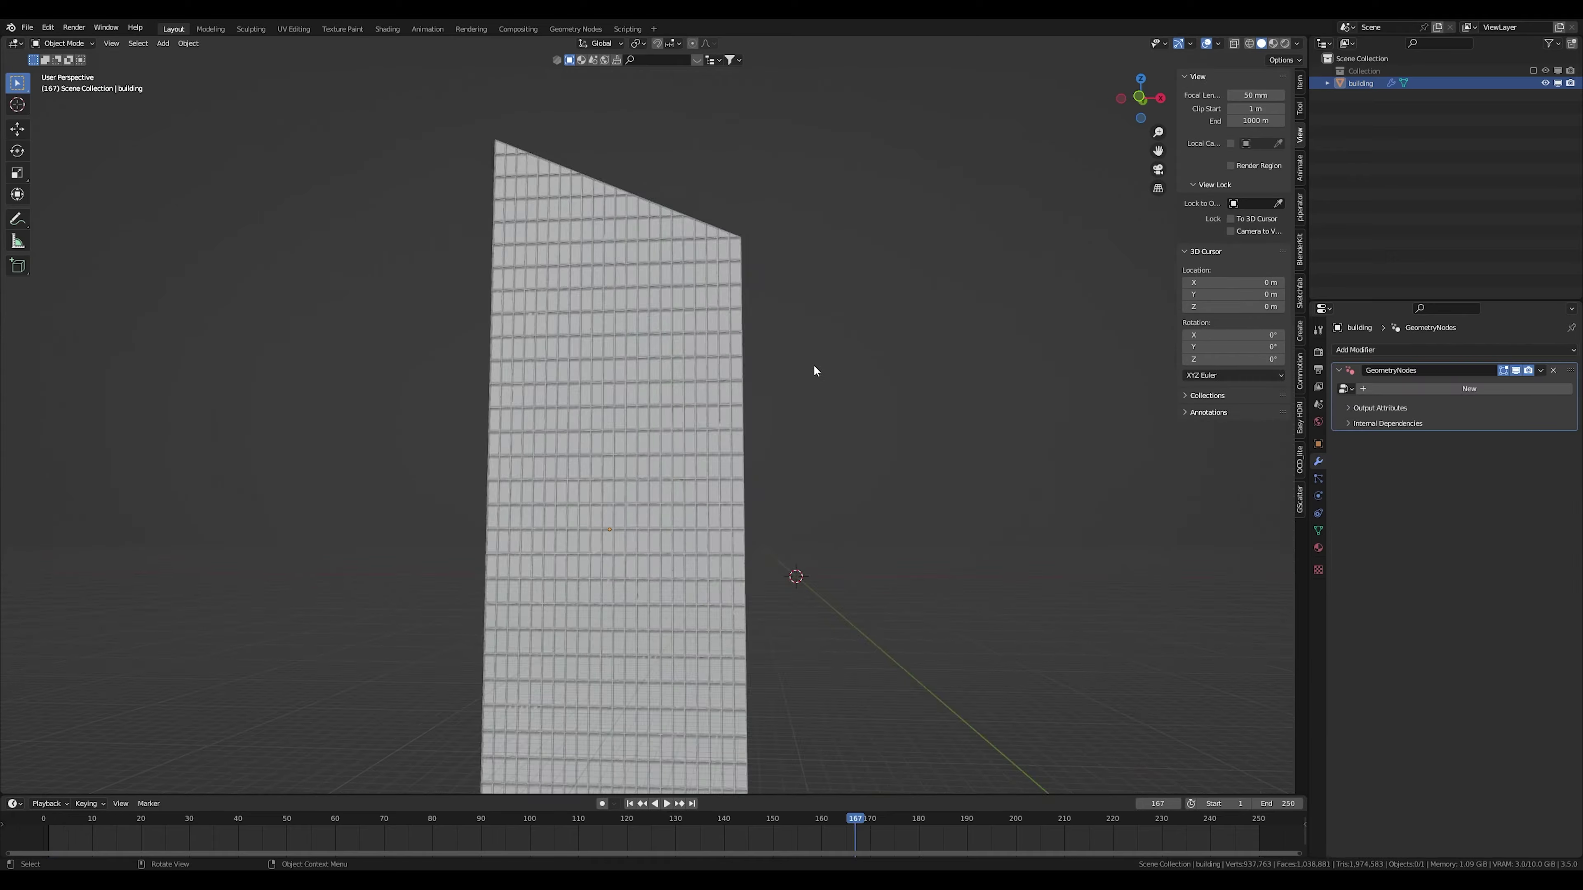
pyautogui.moveTo(813, 363); pyautogui.dragTo(782, 400, button='middle')
pyautogui.click(671, 409)
pyautogui.scroll(10, 671, 409)
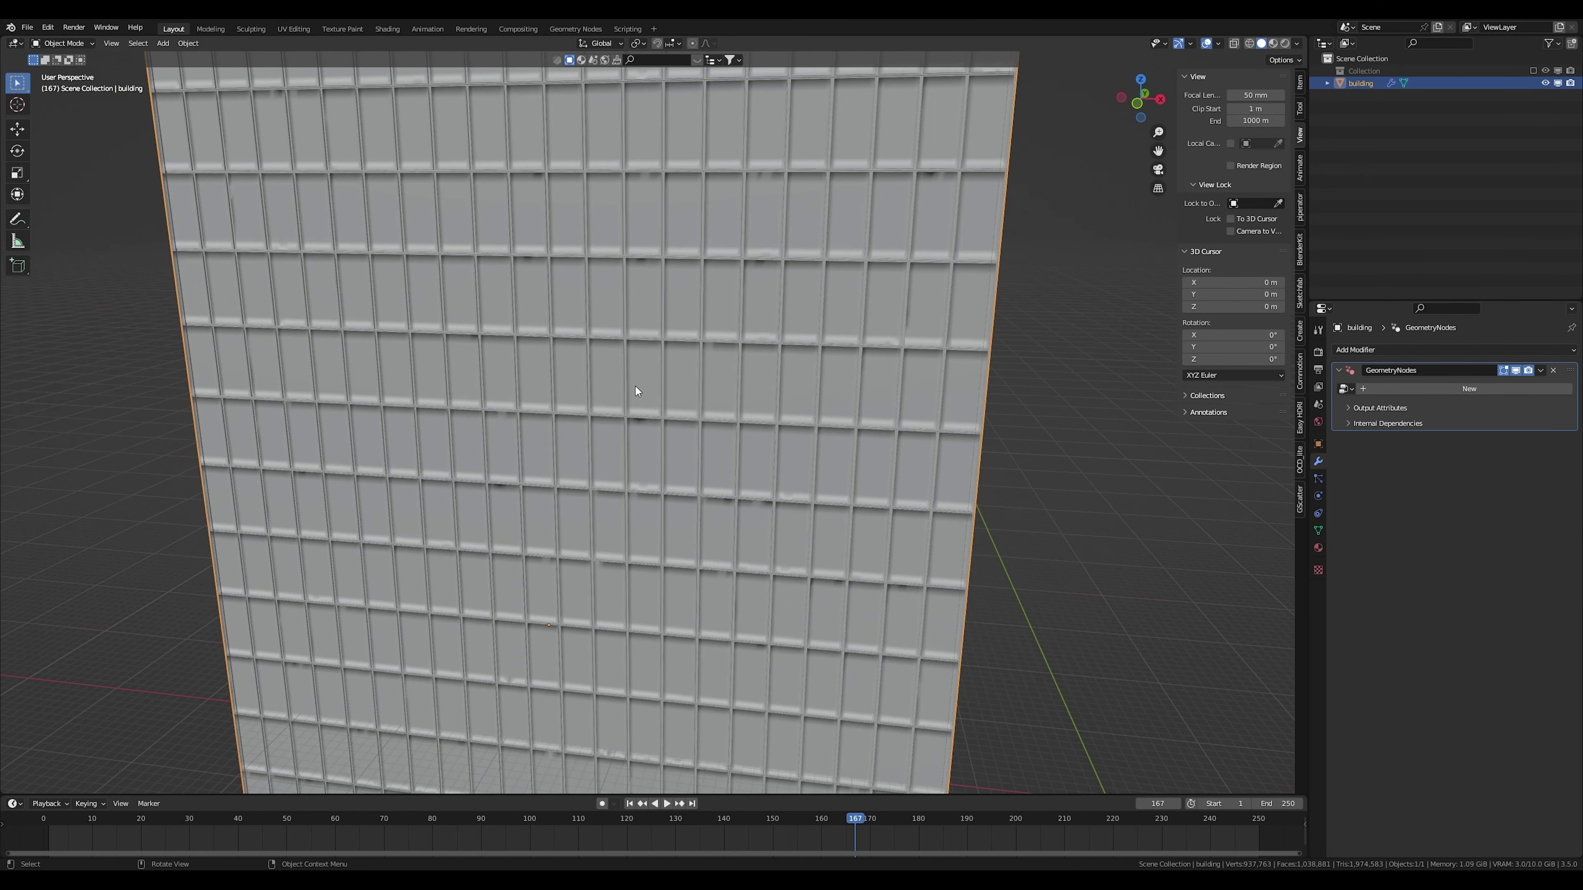
# Inspect the building's dense facade mesh in Edit Mode, then return to Object Mode
pyautogui.press('Tab')
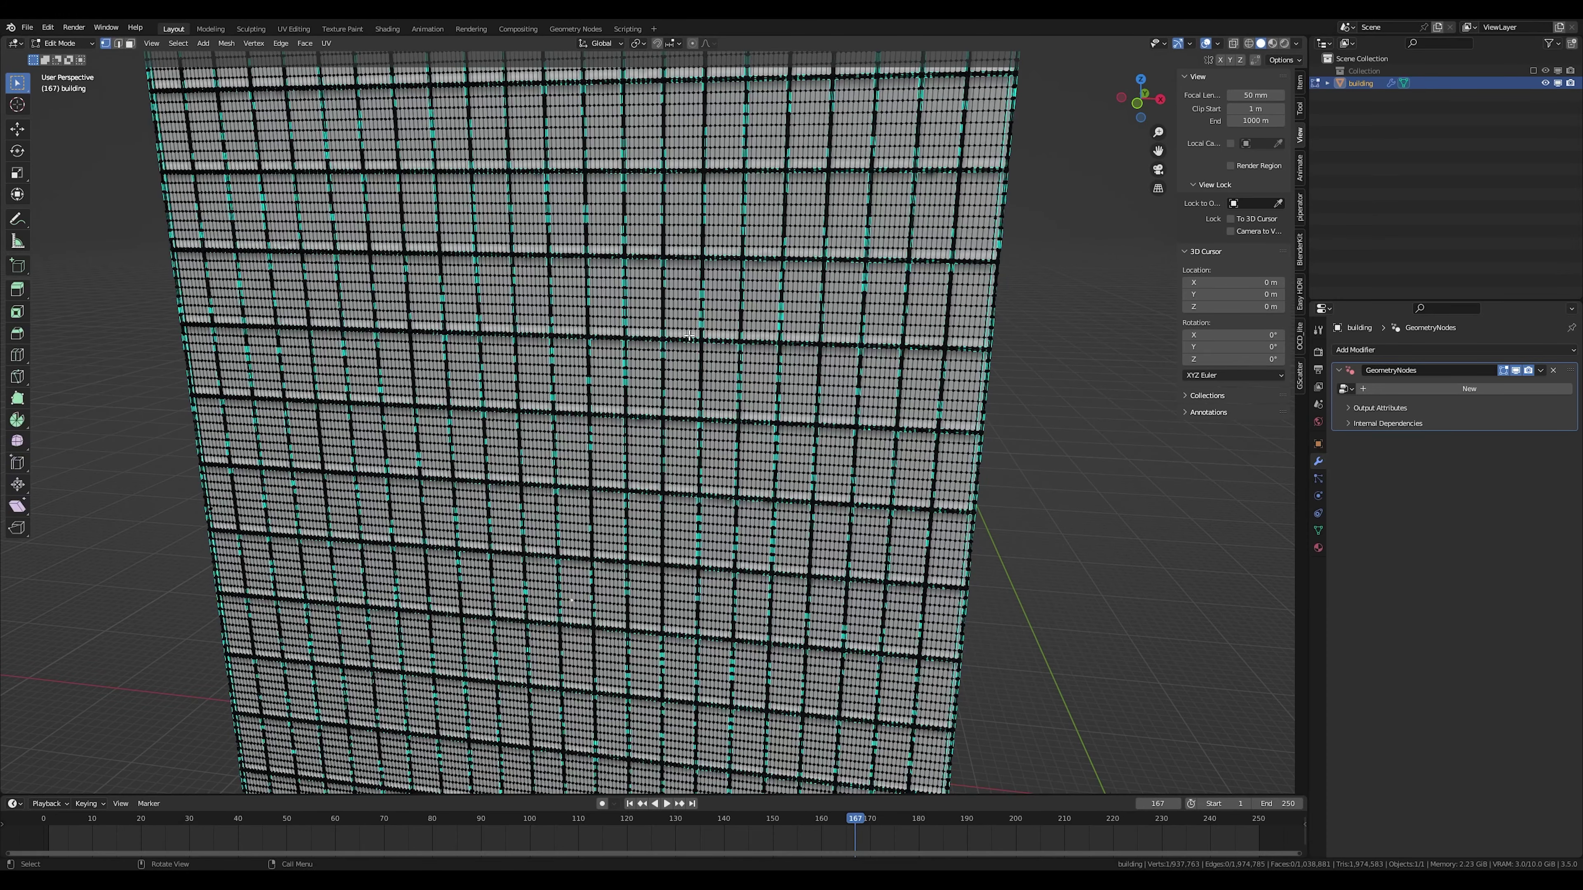
pyautogui.scroll(6, 692, 324)
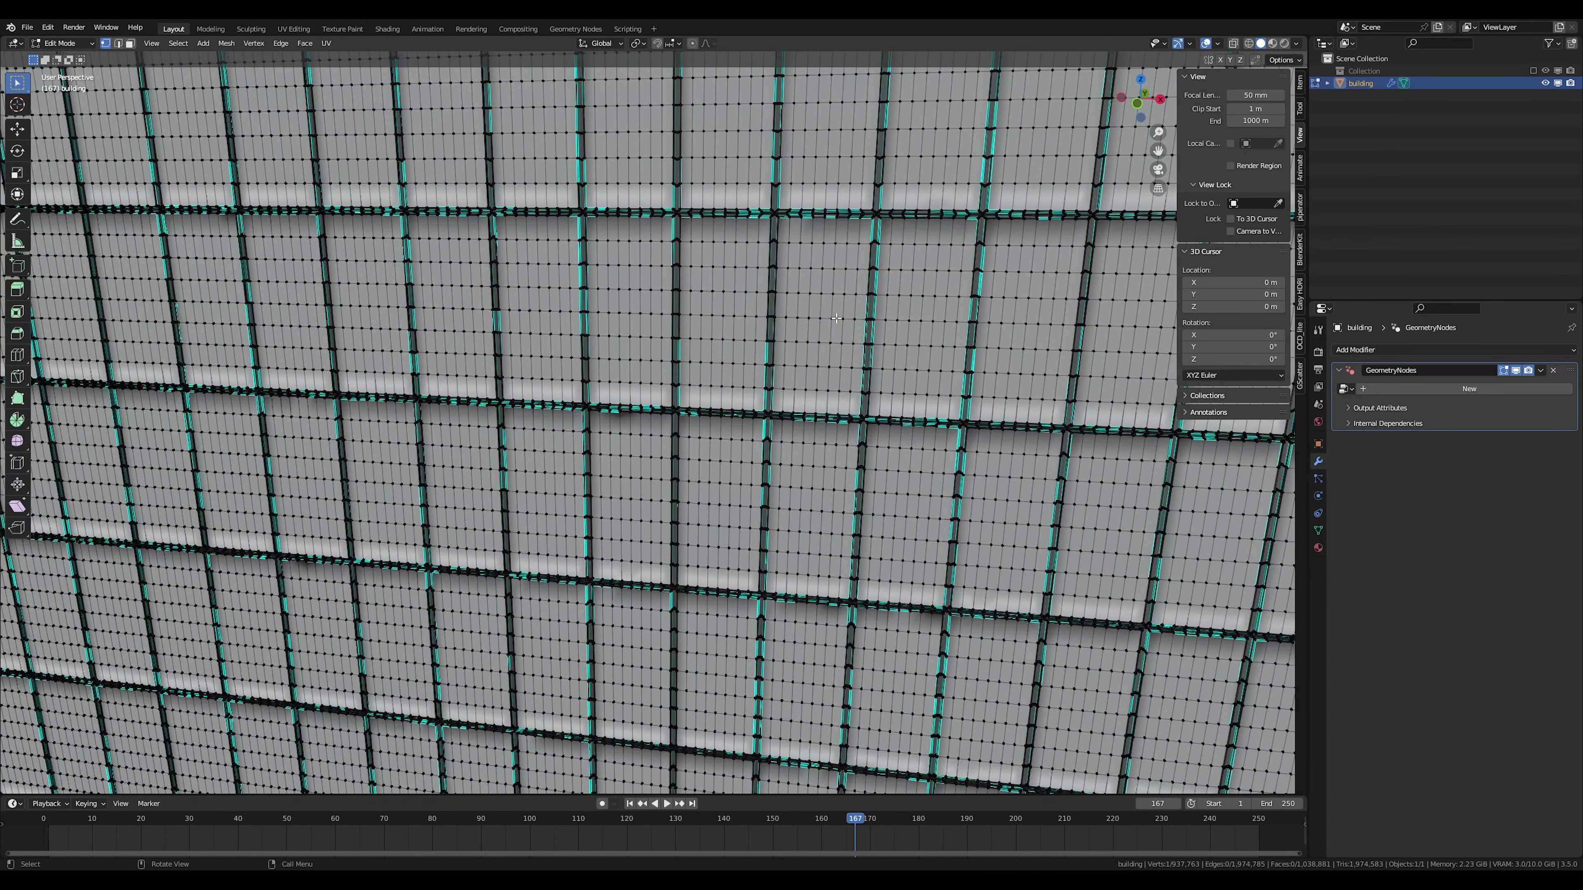
pyautogui.scroll(-8, 728, 316)
pyautogui.moveTo(698, 368); pyautogui.dragTo(654, 399, button='middle')
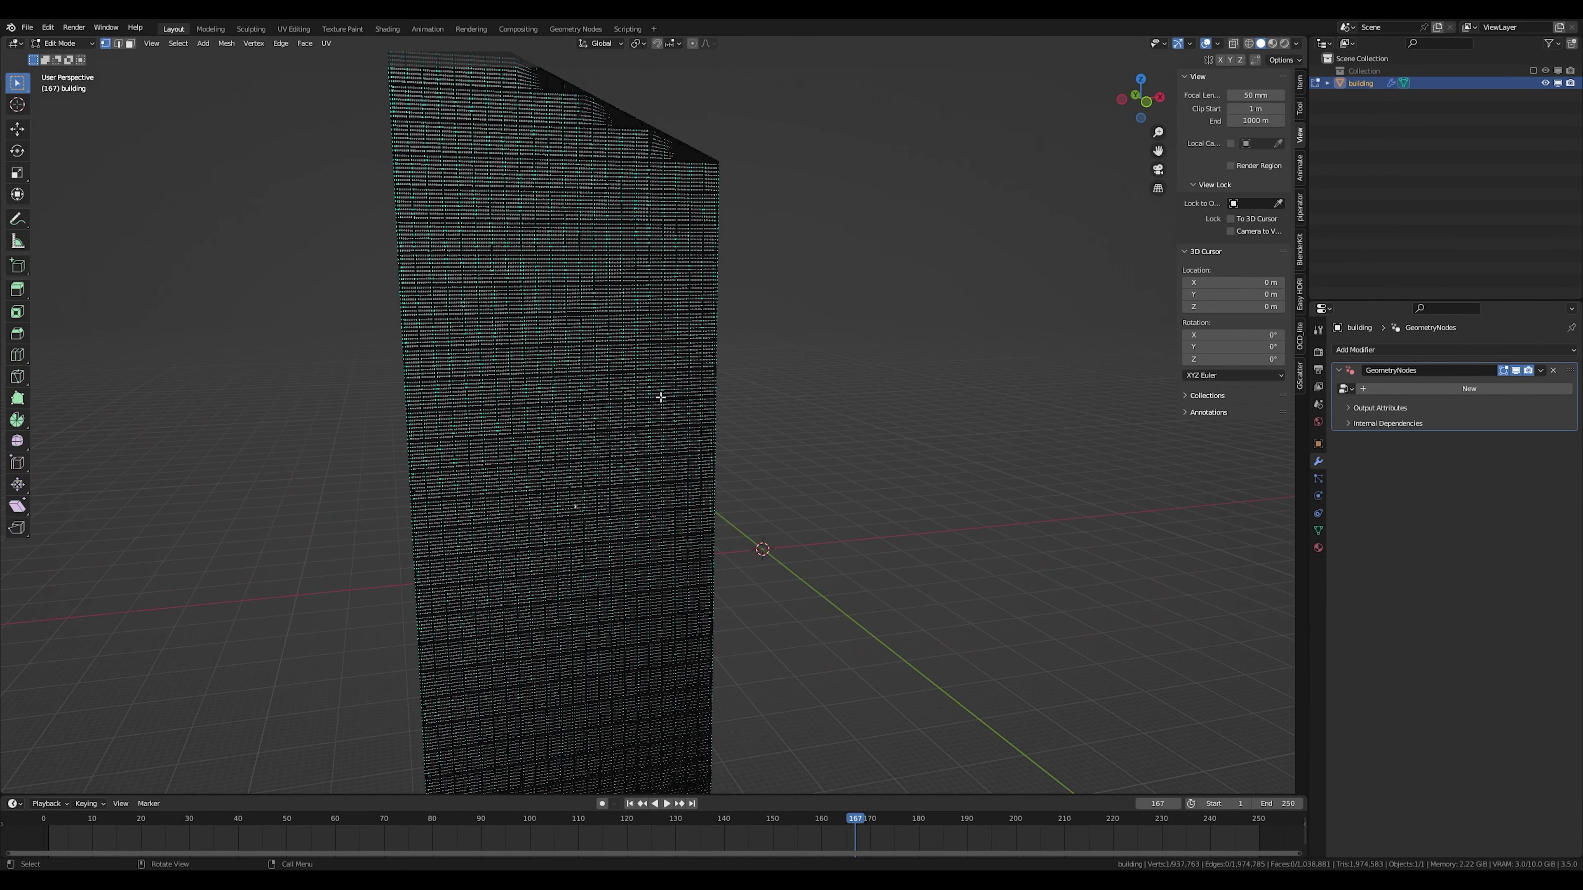
pyautogui.press('Tab')
pyautogui.moveTo(697, 372)
pyautogui.mouseDown(button='middle')
pyautogui.moveTo(639, 364)
pyautogui.moveTo(682, 343)
pyautogui.mouseUp(button='middle')
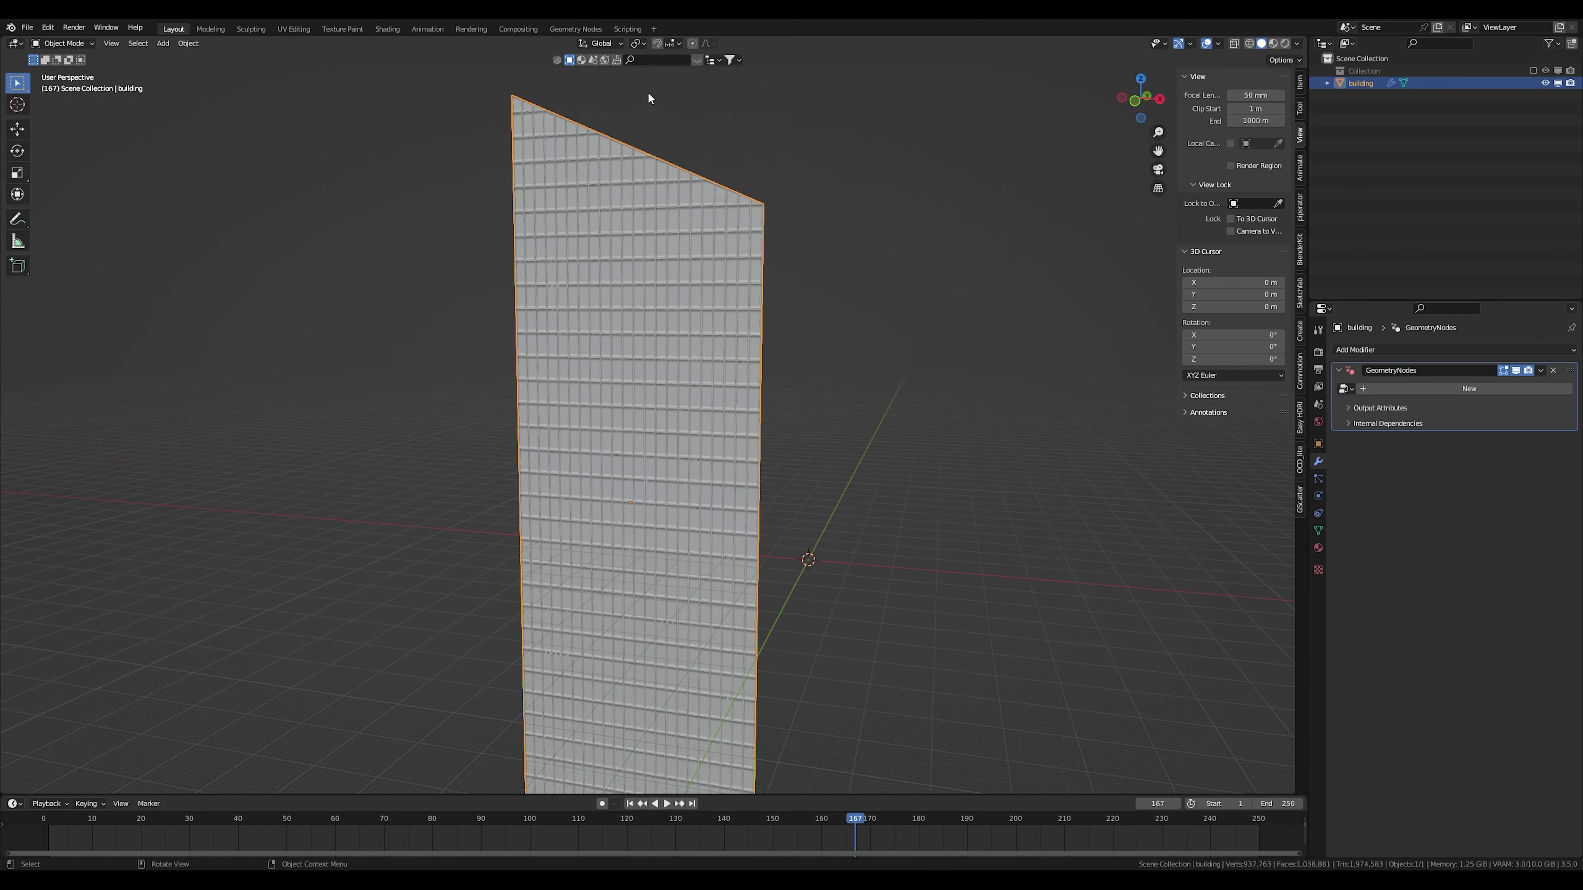
# In the Geometry Nodes workspace, give the building's modifier a new Group Input-to-Group Output node tree
pyautogui.click(571, 29)
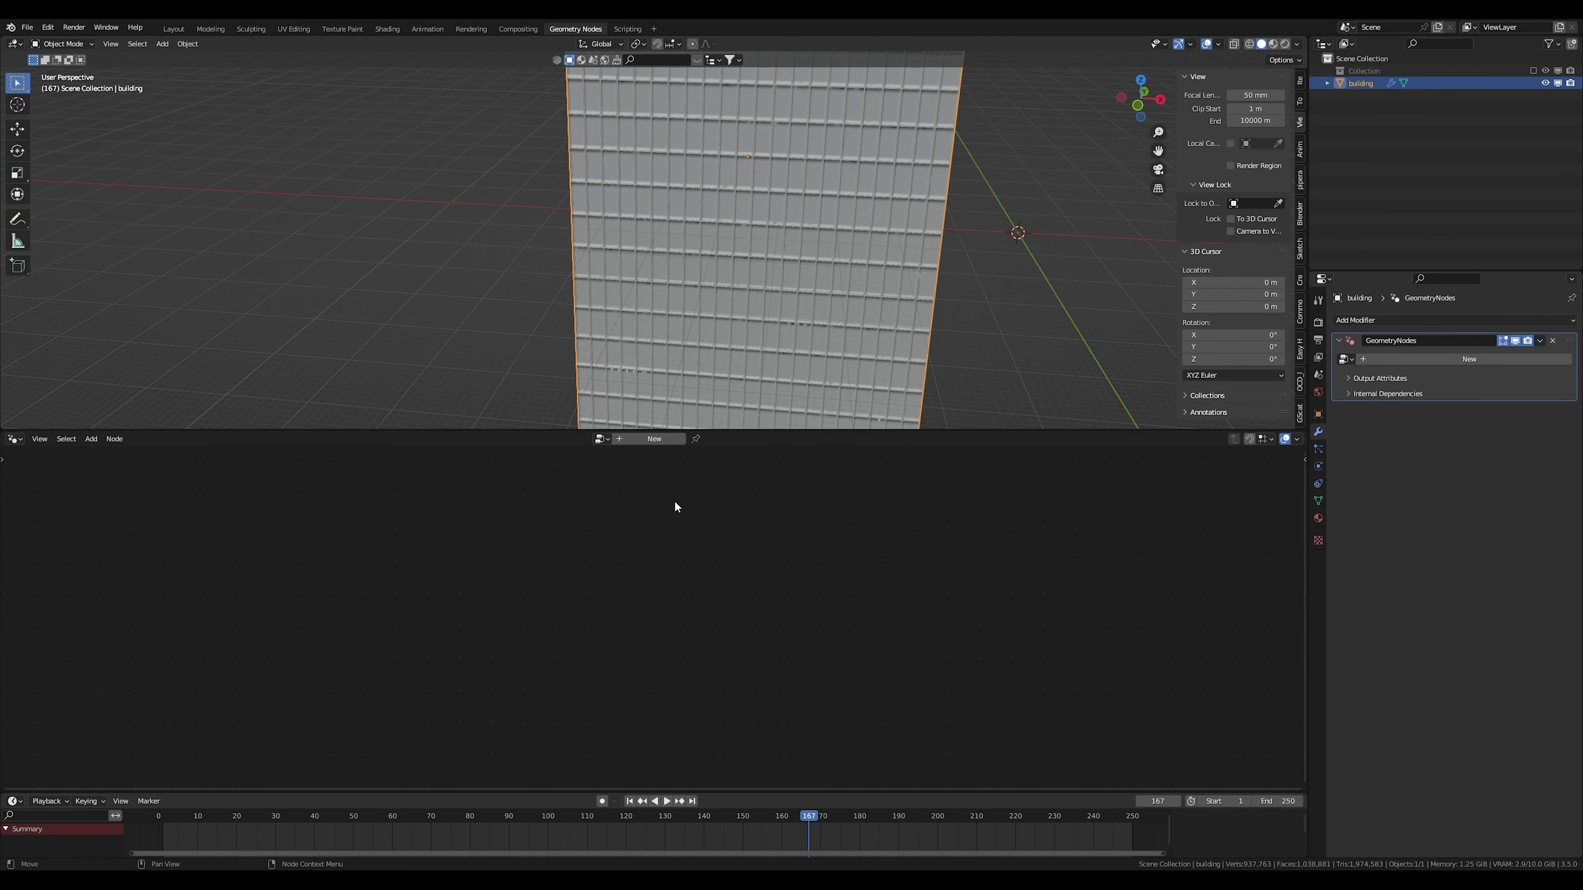
pyautogui.click(661, 443)
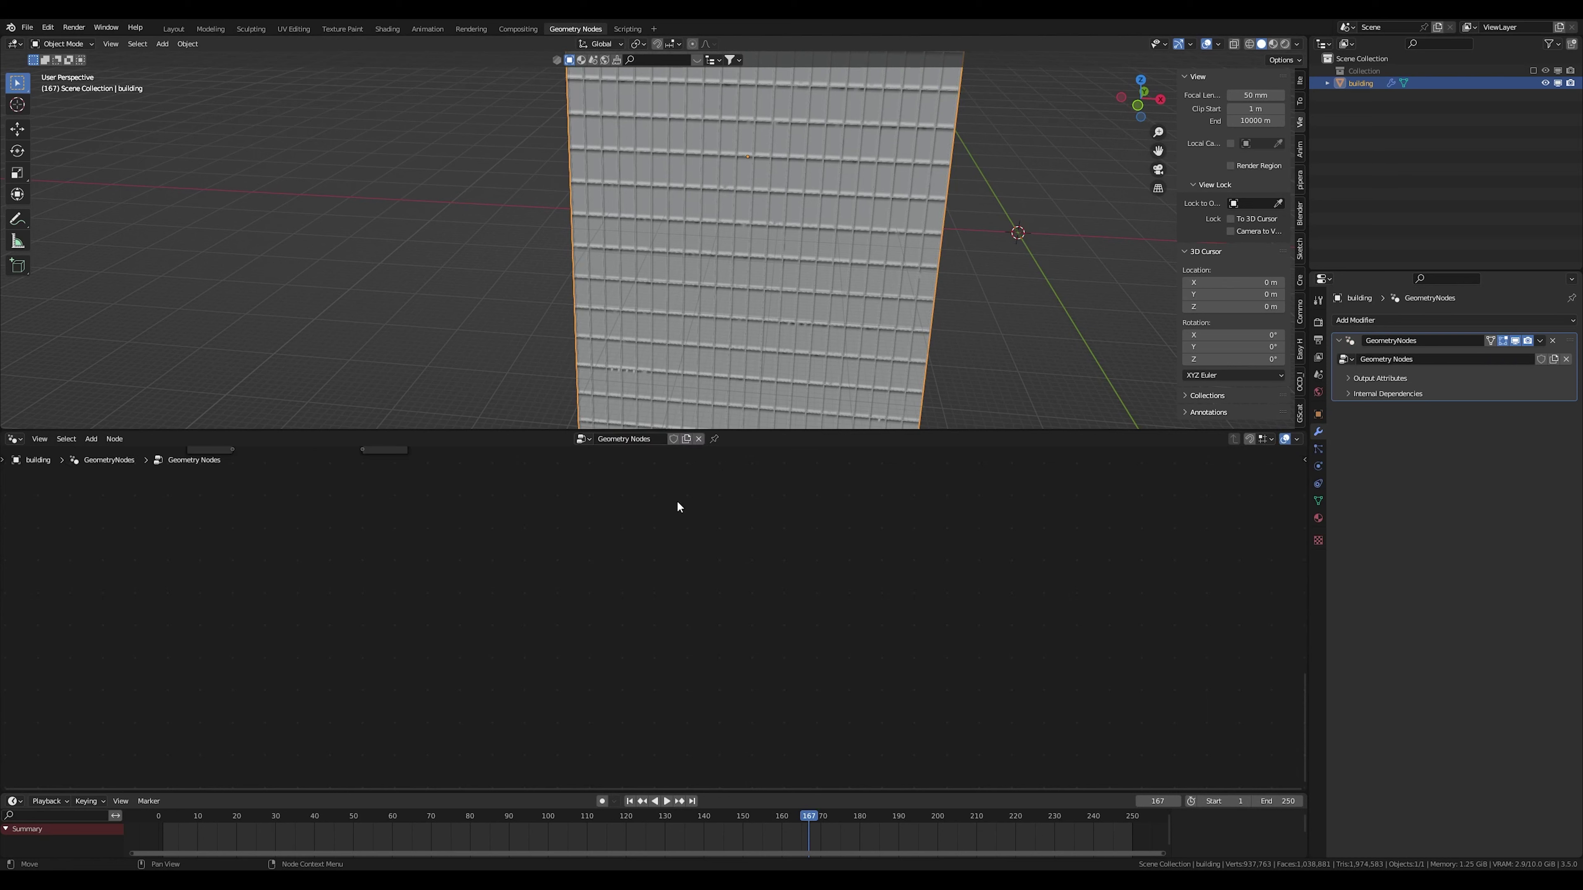
pyautogui.moveTo(668, 548); pyautogui.dragTo(947, 566, button='middle')
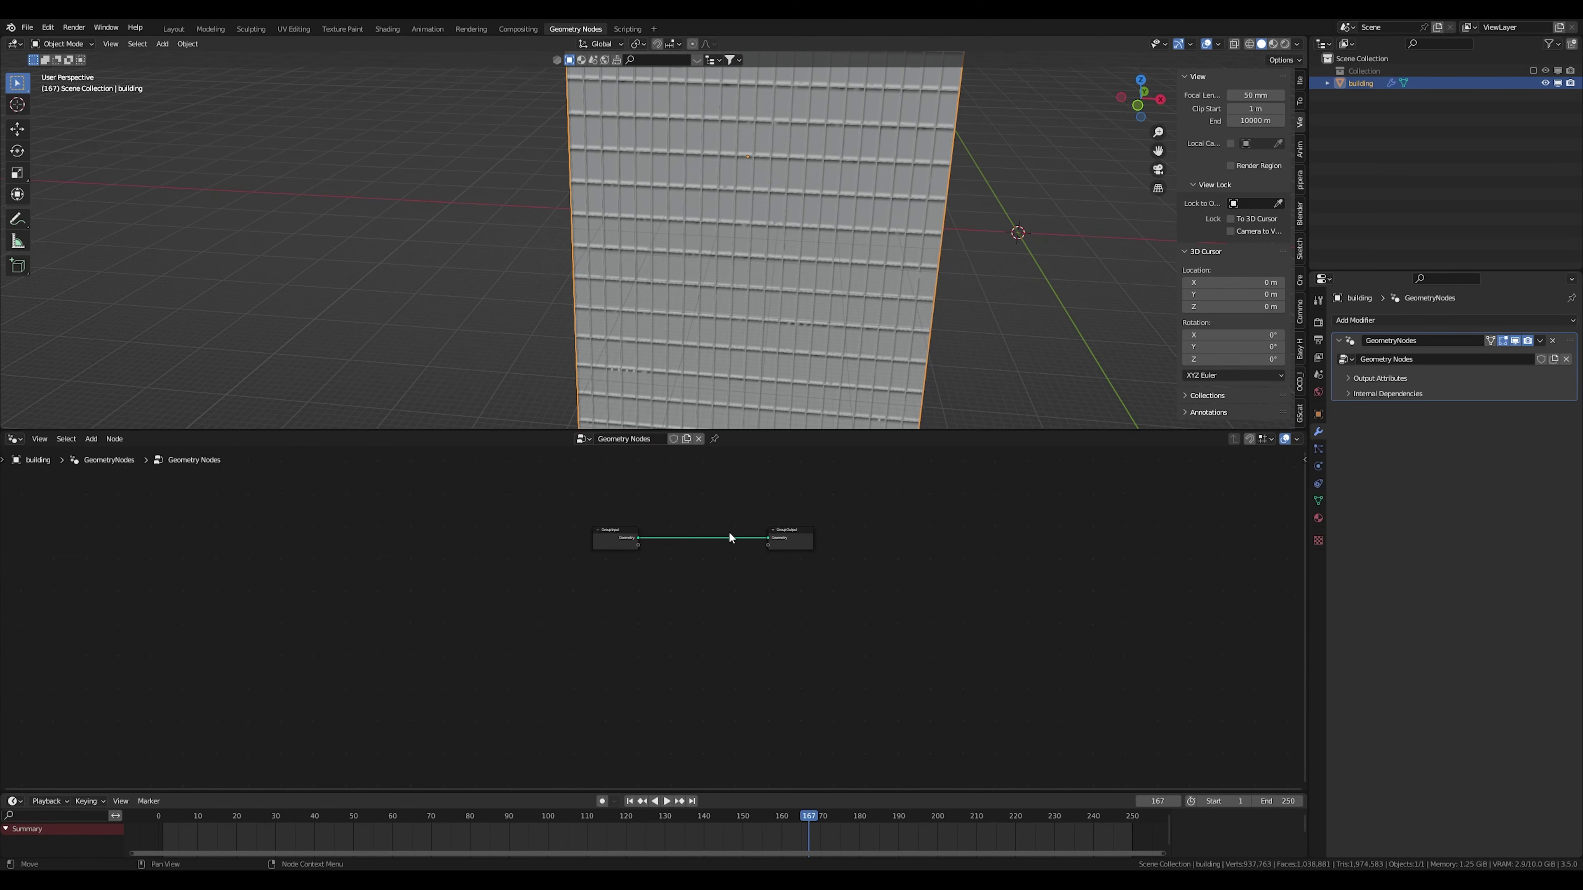
pyautogui.scroll(3, 705, 541)
pyautogui.scroll(1, 622, 526)
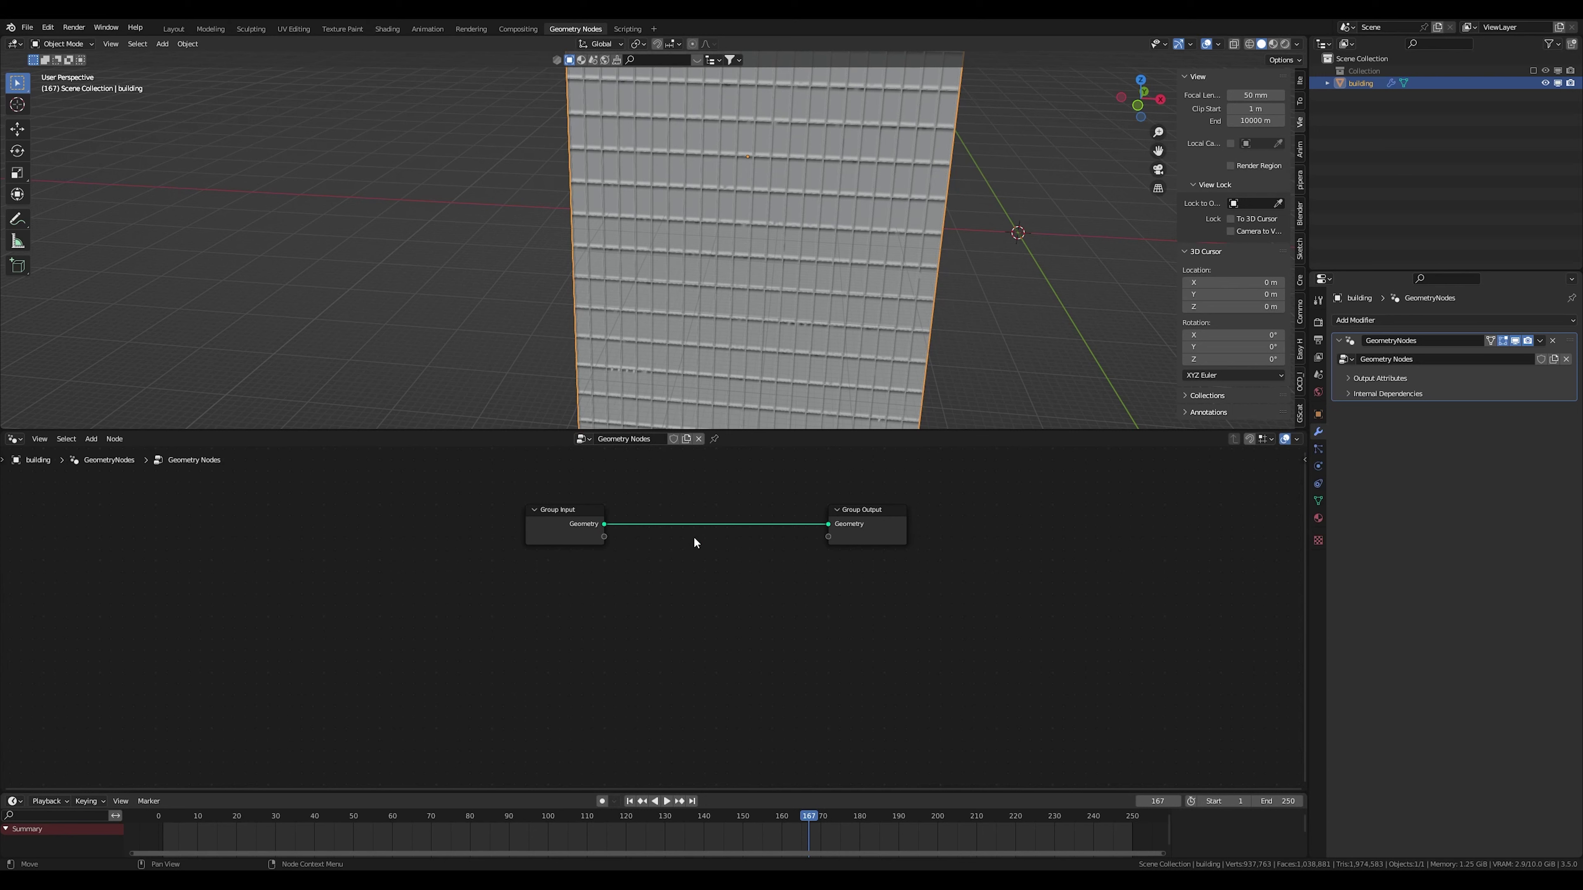
pyautogui.moveTo(875, 264)
pyautogui.mouseDown(button='middle')
pyautogui.moveTo(848, 237)
pyautogui.moveTo(893, 281)
pyautogui.mouseUp(button='middle')
pyautogui.moveTo(732, 211)
pyautogui.mouseDown(button='middle')
pyautogui.moveTo(835, 170)
pyautogui.moveTo(706, 209)
pyautogui.moveTo(762, 219)
pyautogui.moveTo(744, 201)
pyautogui.mouseUp(button='middle')
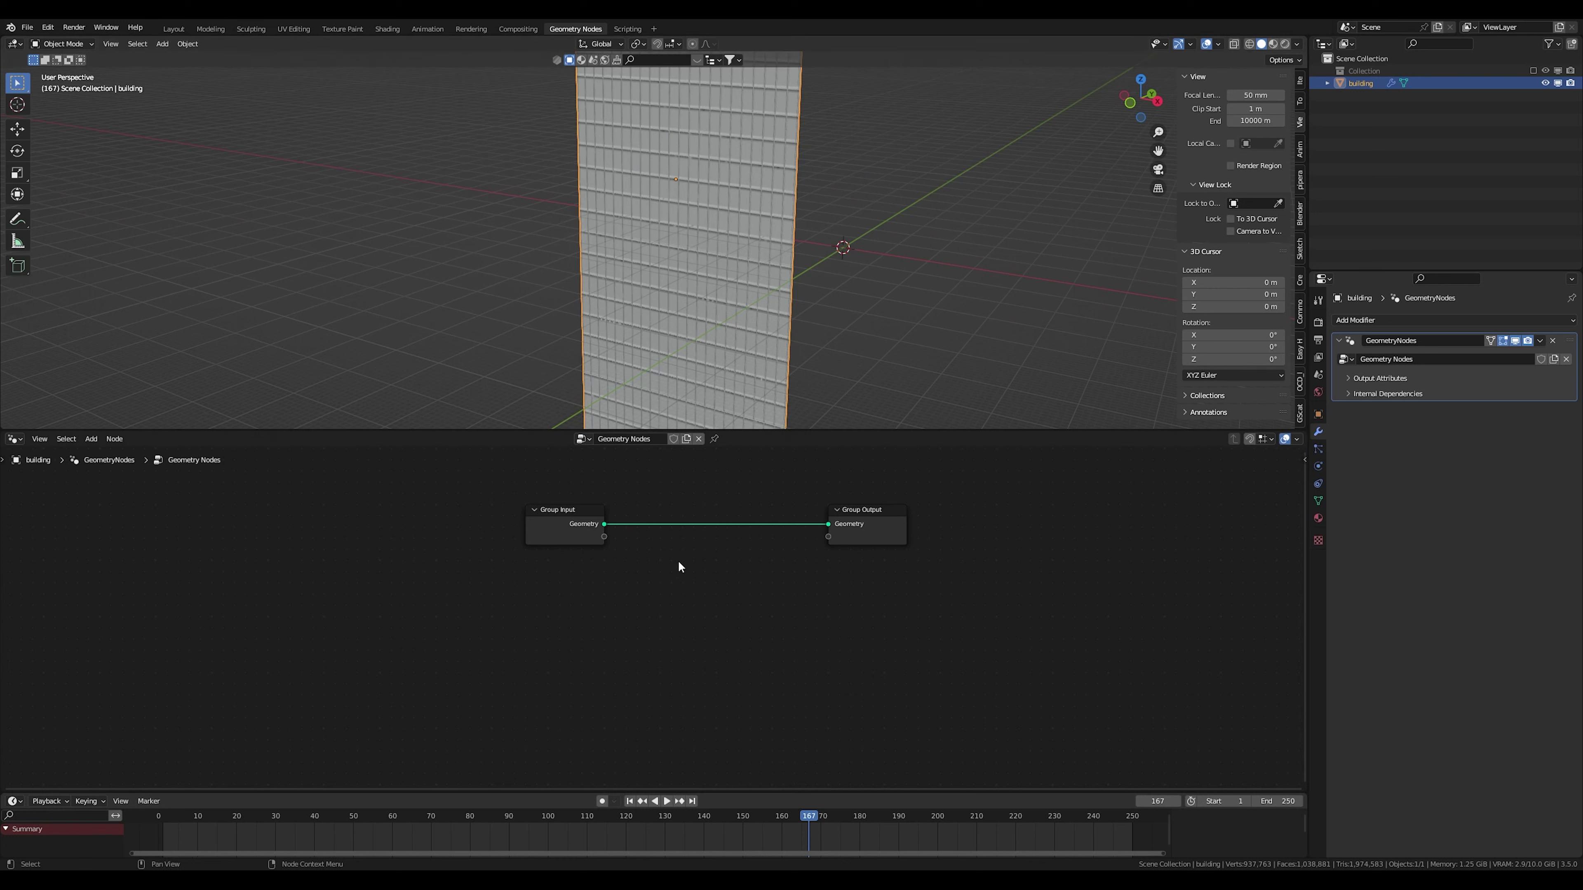
# Insert a Set Position node on the Group Input–Group Output link and move Group Input aside
pyautogui.hotkey('shift', 'a')
pyautogui.write('set')
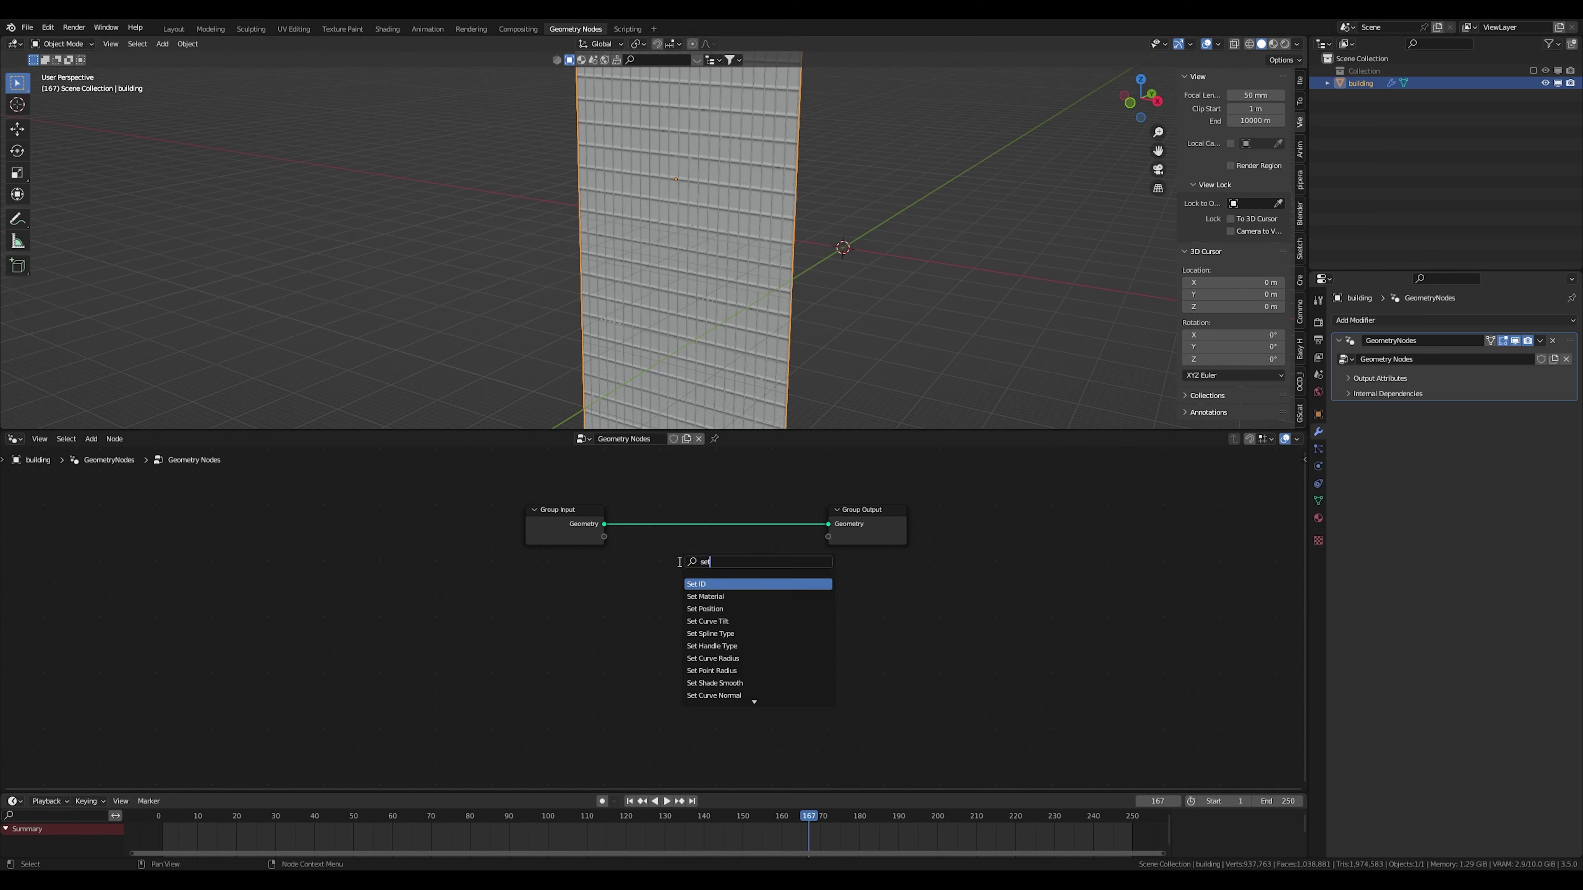
pyautogui.write(' po')
pyautogui.press('Return')
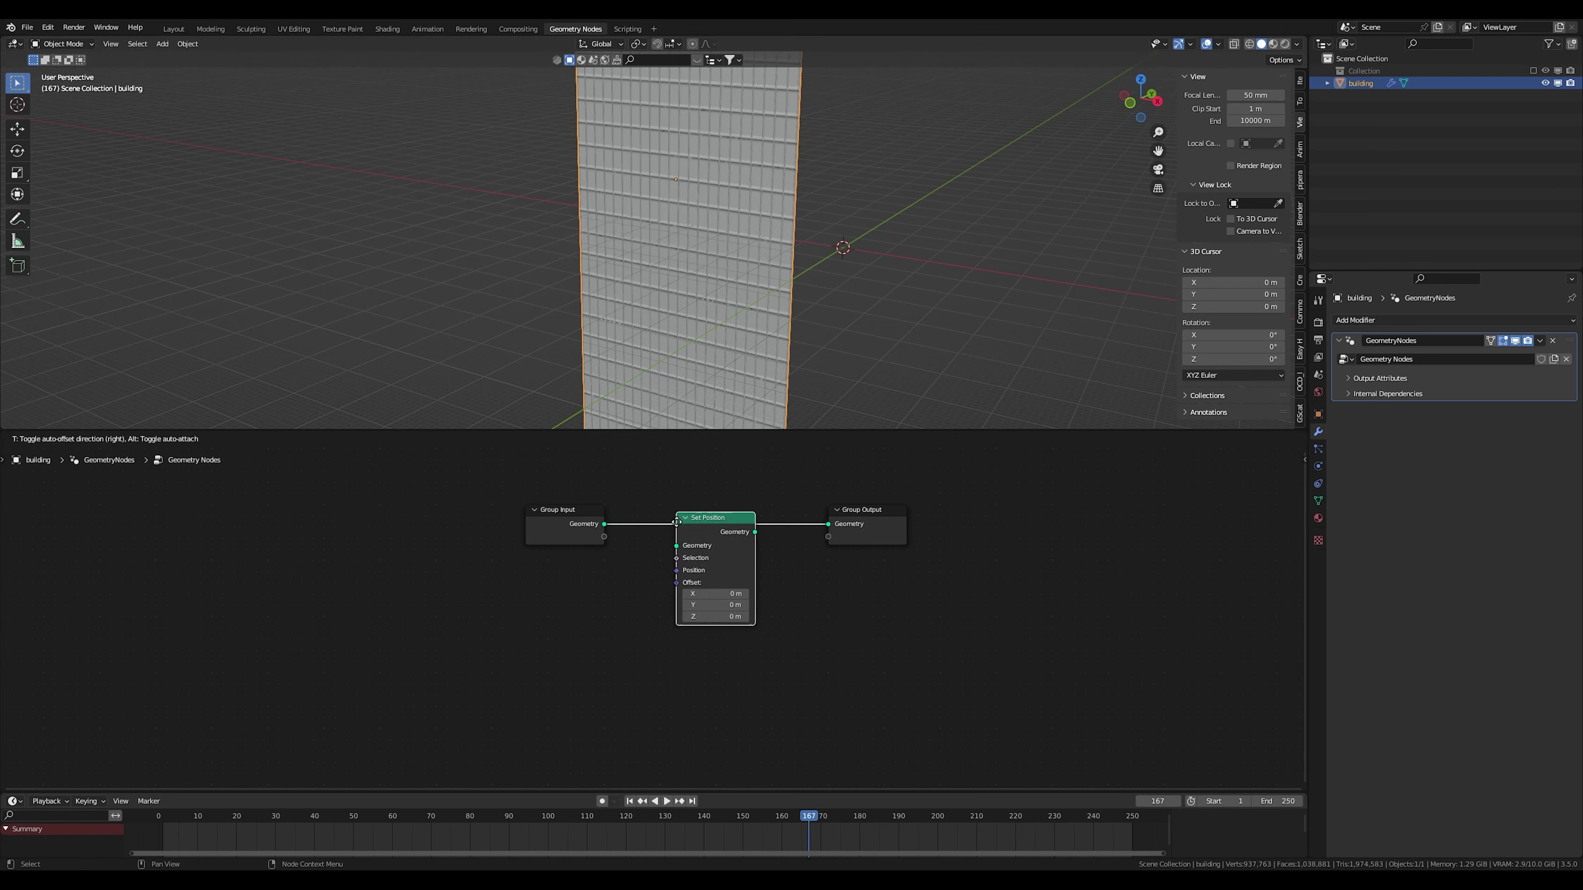
pyautogui.click(656, 496)
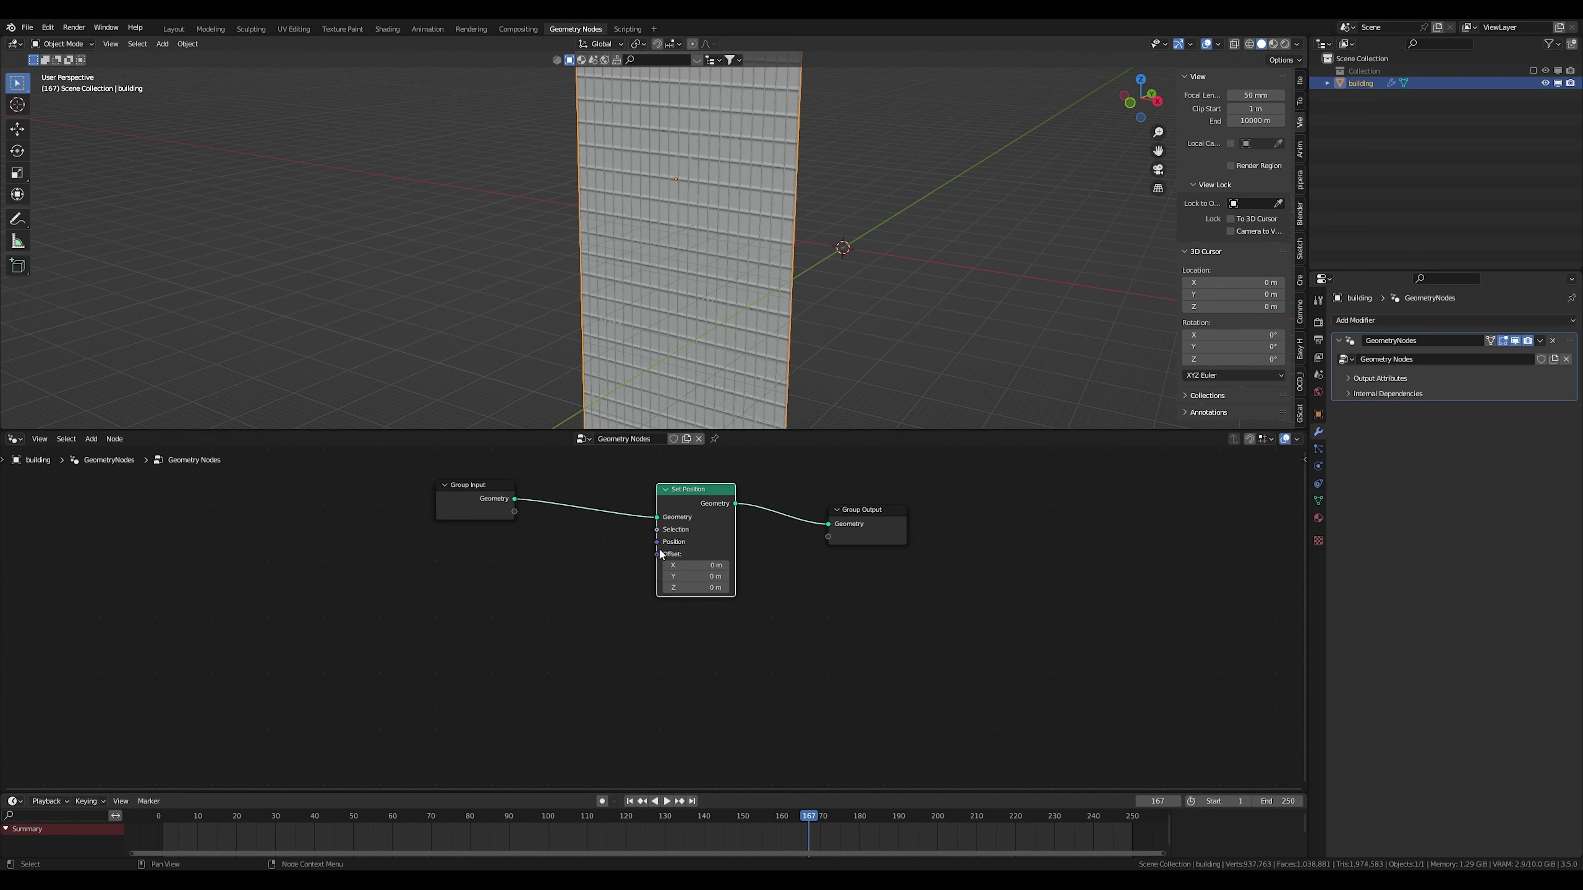
pyautogui.moveTo(485, 502); pyautogui.dragTo(441, 481)
pyautogui.moveTo(705, 293); pyautogui.dragTo(672, 249, button='middle')
pyautogui.keyDown('ctrl'); pyautogui.hscroll(-4, 592, 550); pyautogui.keyUp('ctrl')
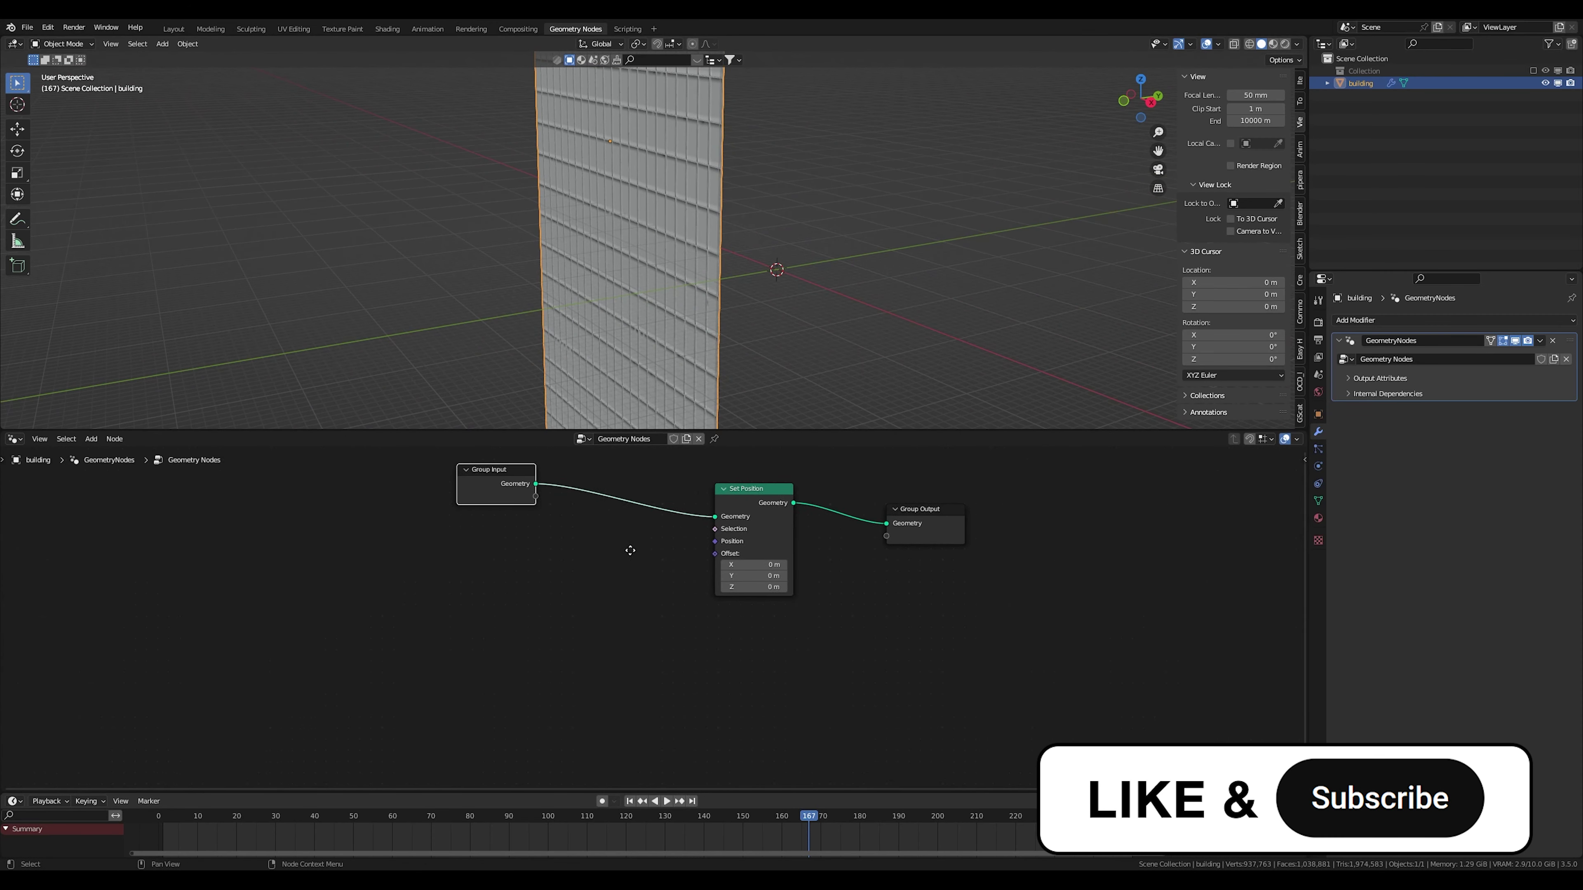
# Add a Wave Texture node to the left of Set Position
pyautogui.click(612, 535)
pyautogui.hotkey('shift', 'a')
pyautogui.click(612, 535)
pyautogui.write('wave')
pyautogui.press('Return')
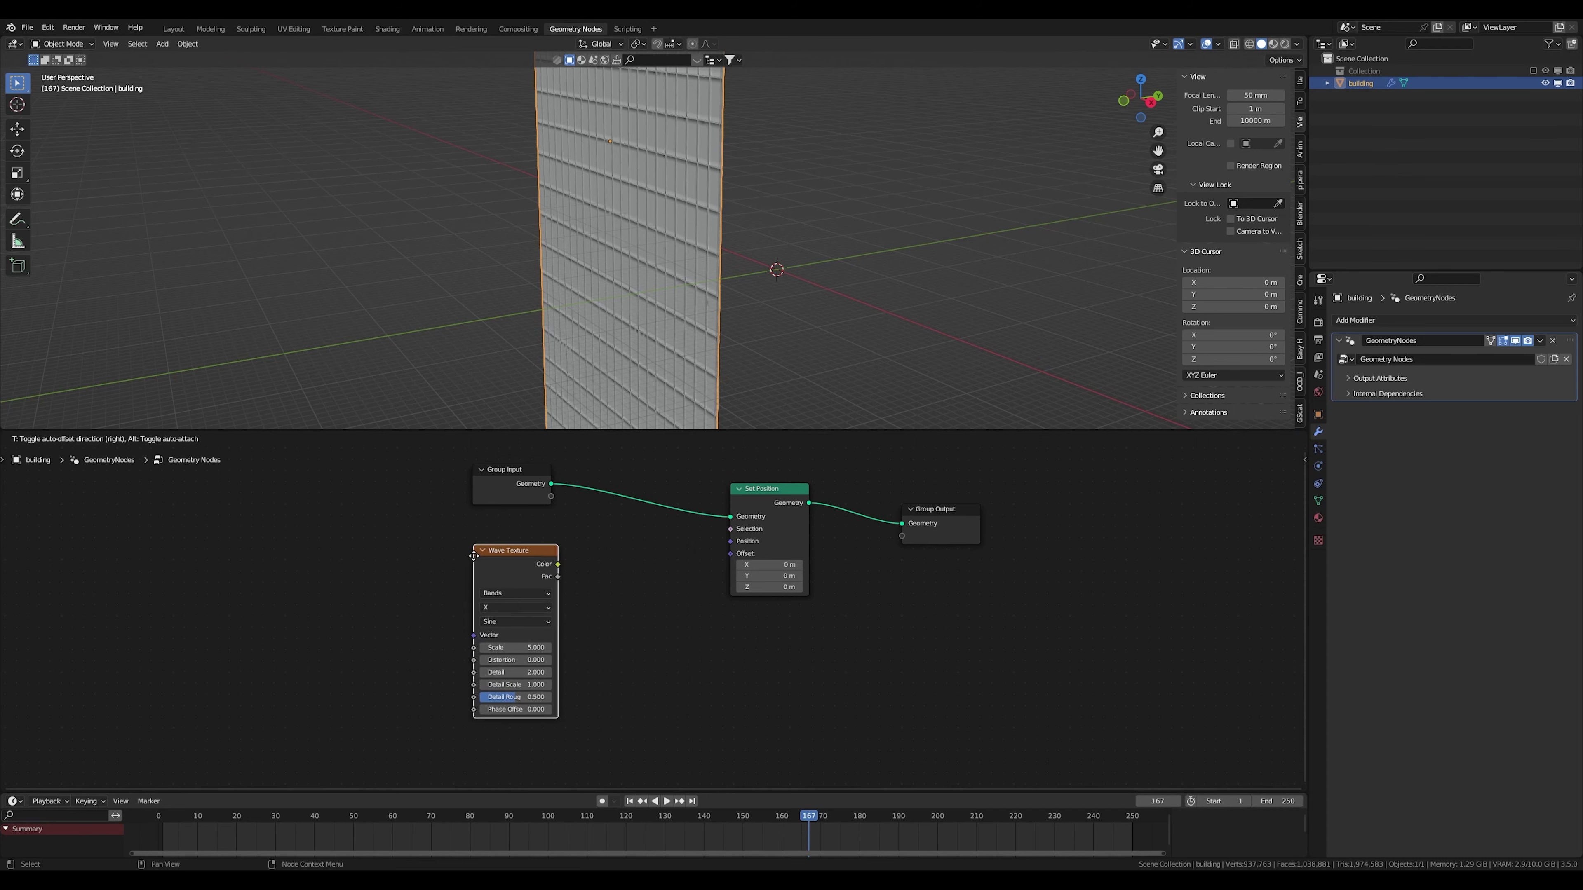
pyautogui.click(454, 552)
# Enlarge the node editor and feed Wave Texture Color into Set Position's Position input
pyautogui.moveTo(609, 433); pyautogui.dragTo(610, 300)
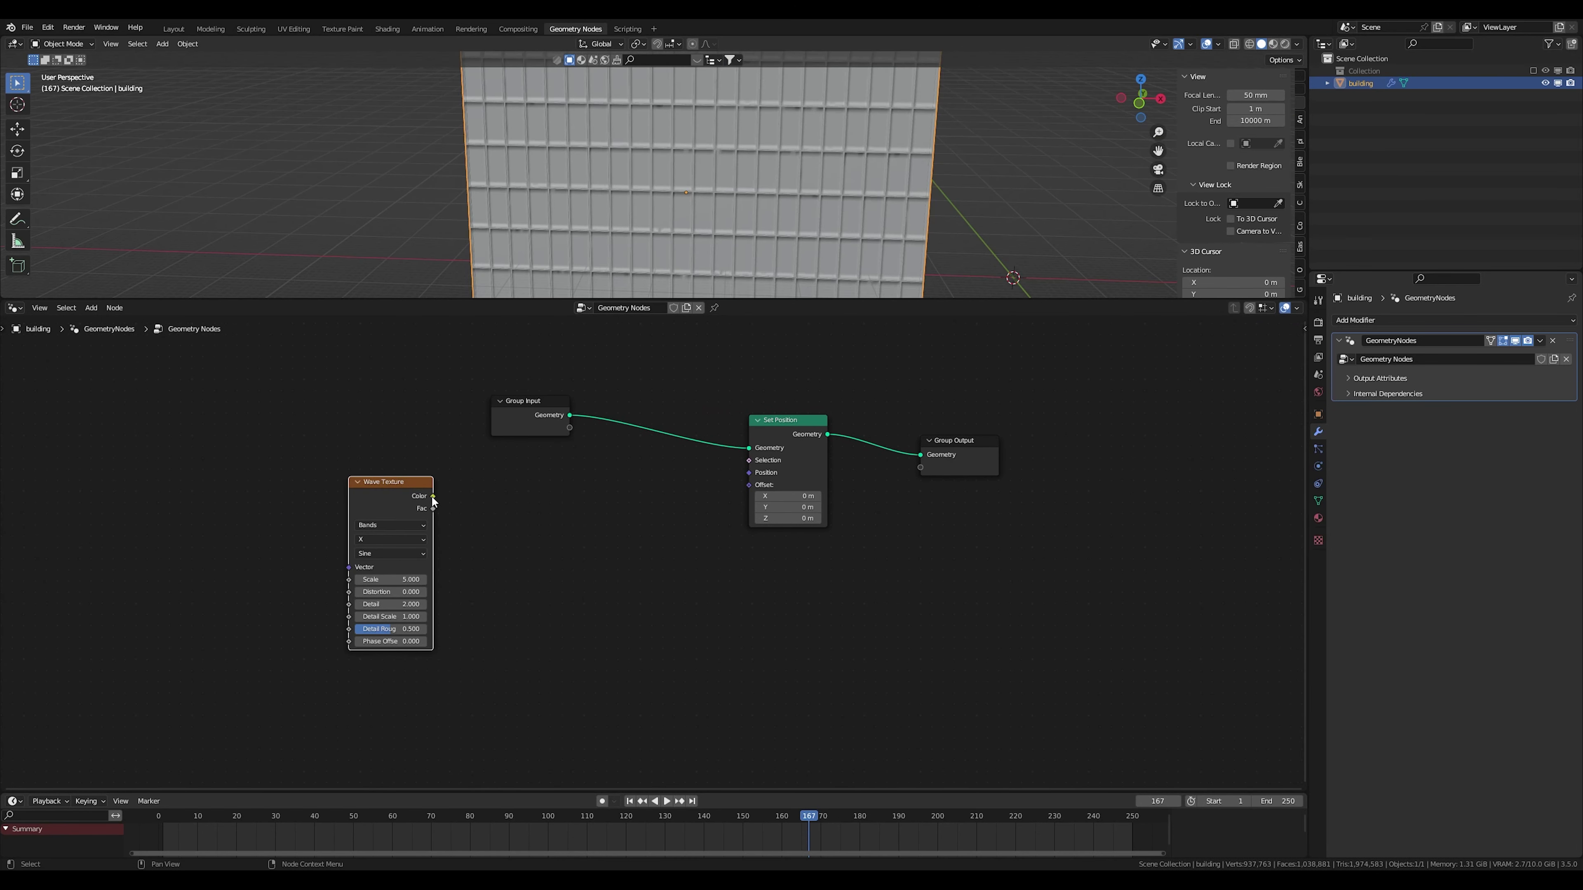
pyautogui.moveTo(432, 496); pyautogui.dragTo(754, 472)
pyautogui.moveTo(748, 262); pyautogui.dragTo(797, 209, button='middle')
pyautogui.moveTo(920, 215); pyautogui.dragTo(795, 198, button='middle')
pyautogui.moveTo(388, 484); pyautogui.dragTo(347, 554)
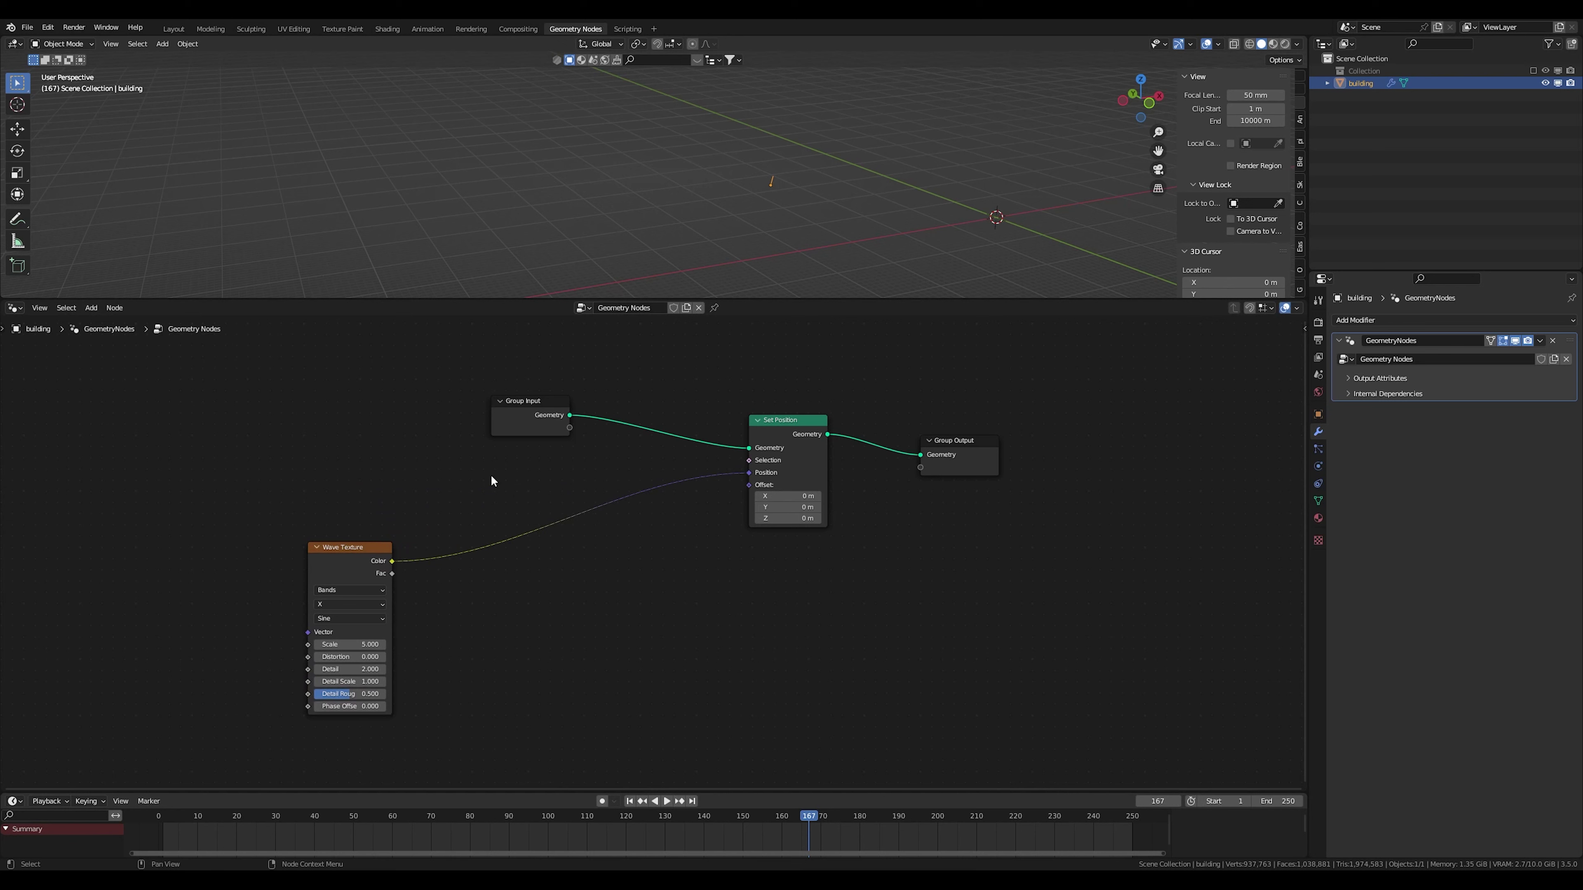
# Add a Position node above the Wave Texture
pyautogui.hotkey('shift', 'a')
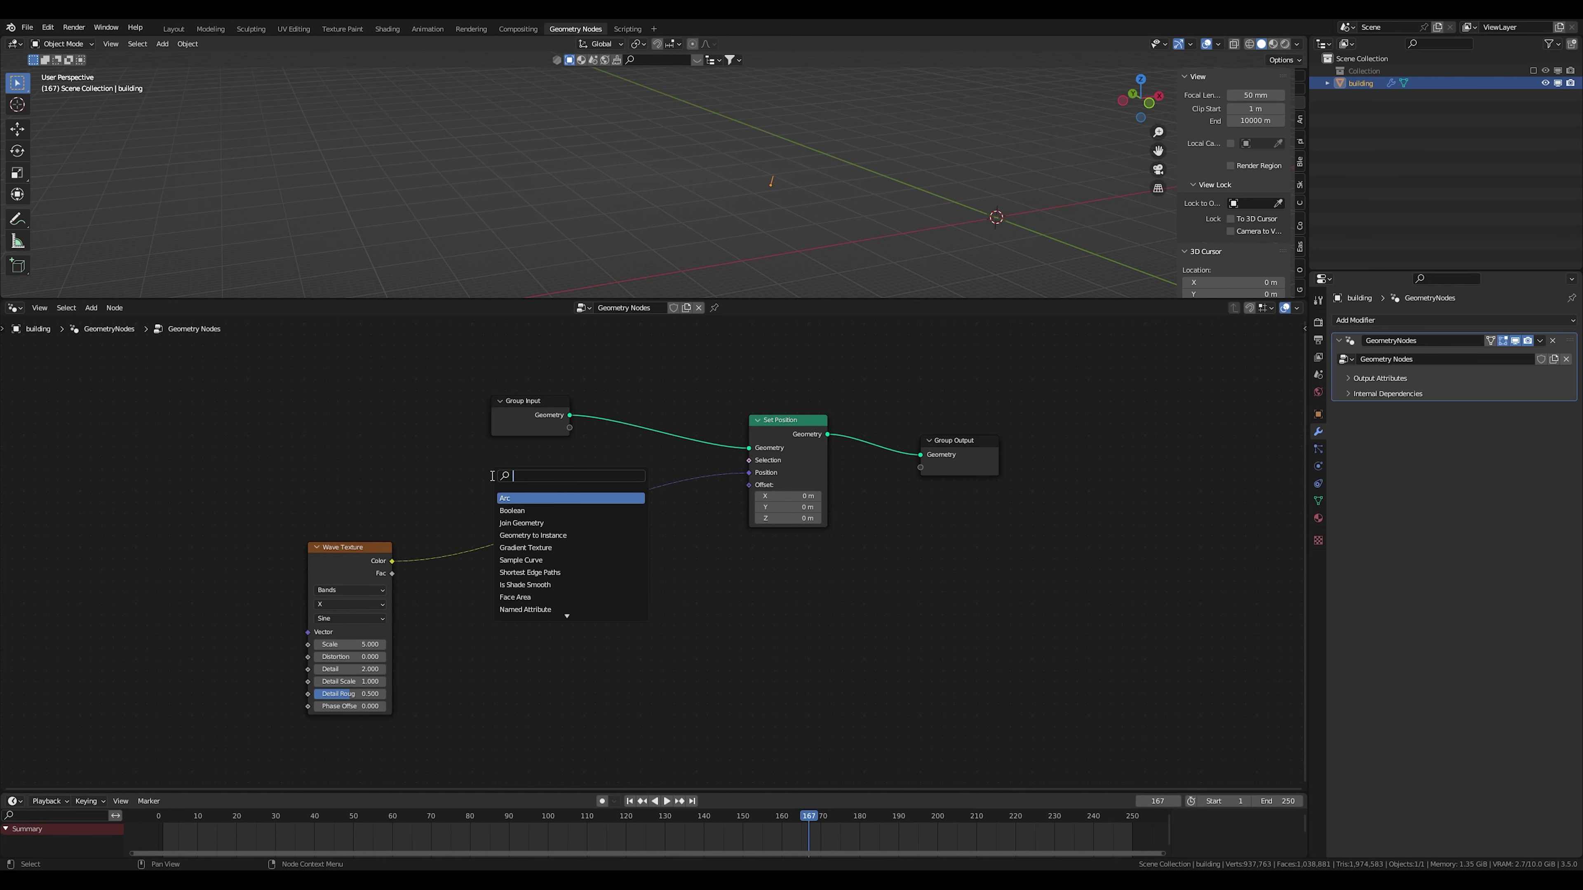
pyautogui.write('pos')
pyautogui.press('Return')
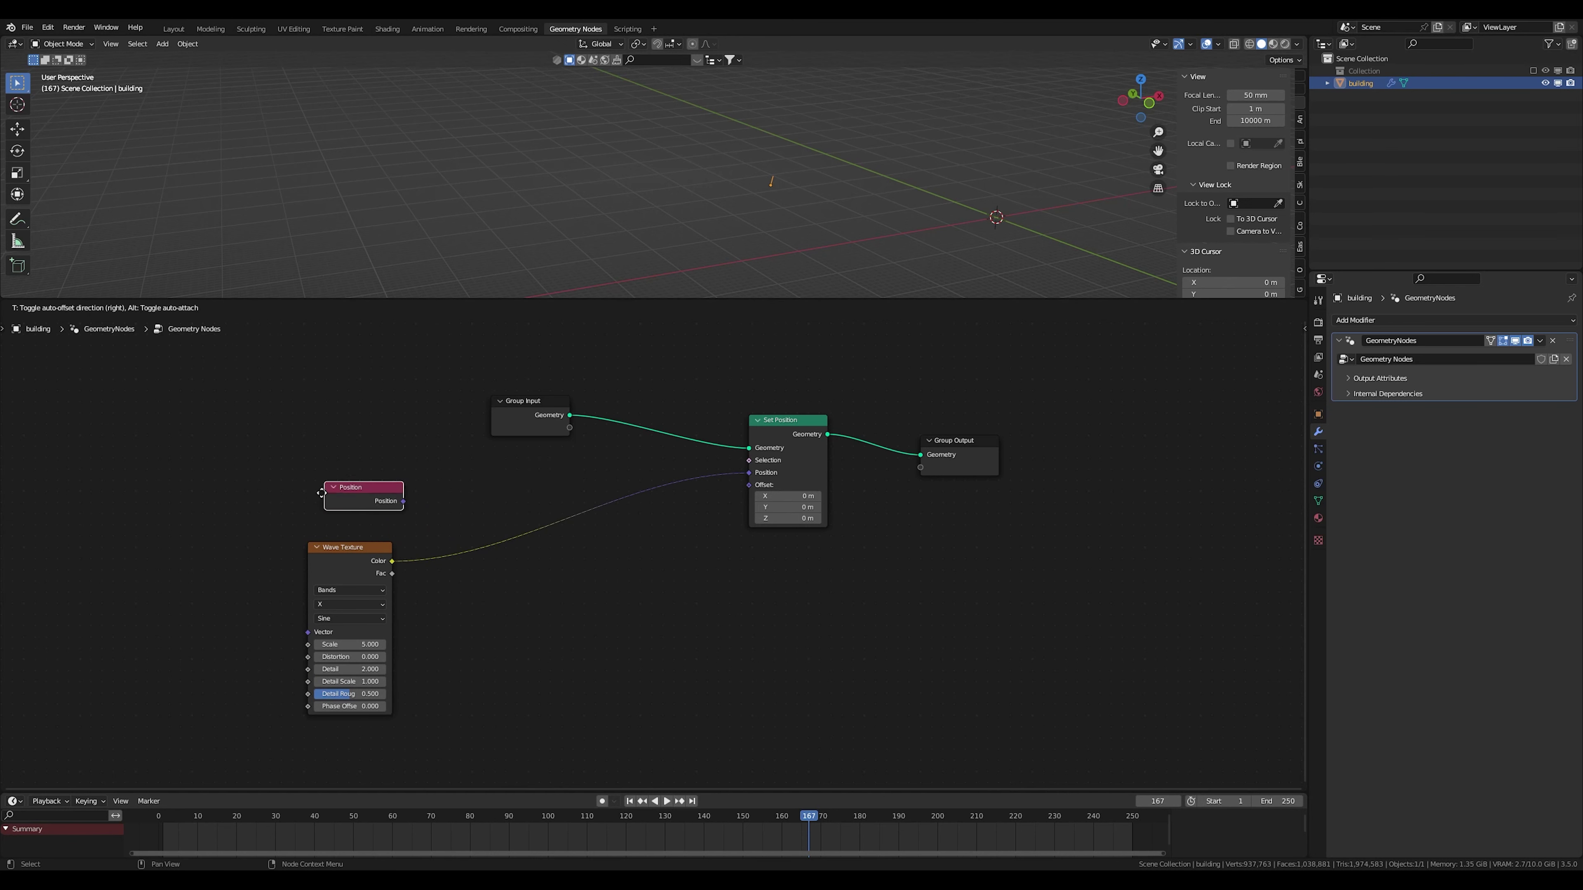
pyautogui.click(303, 476)
# Insert a Vector Math Add node on the wave link, with the wave in its second input
pyautogui.hotkey('shift', 'a')
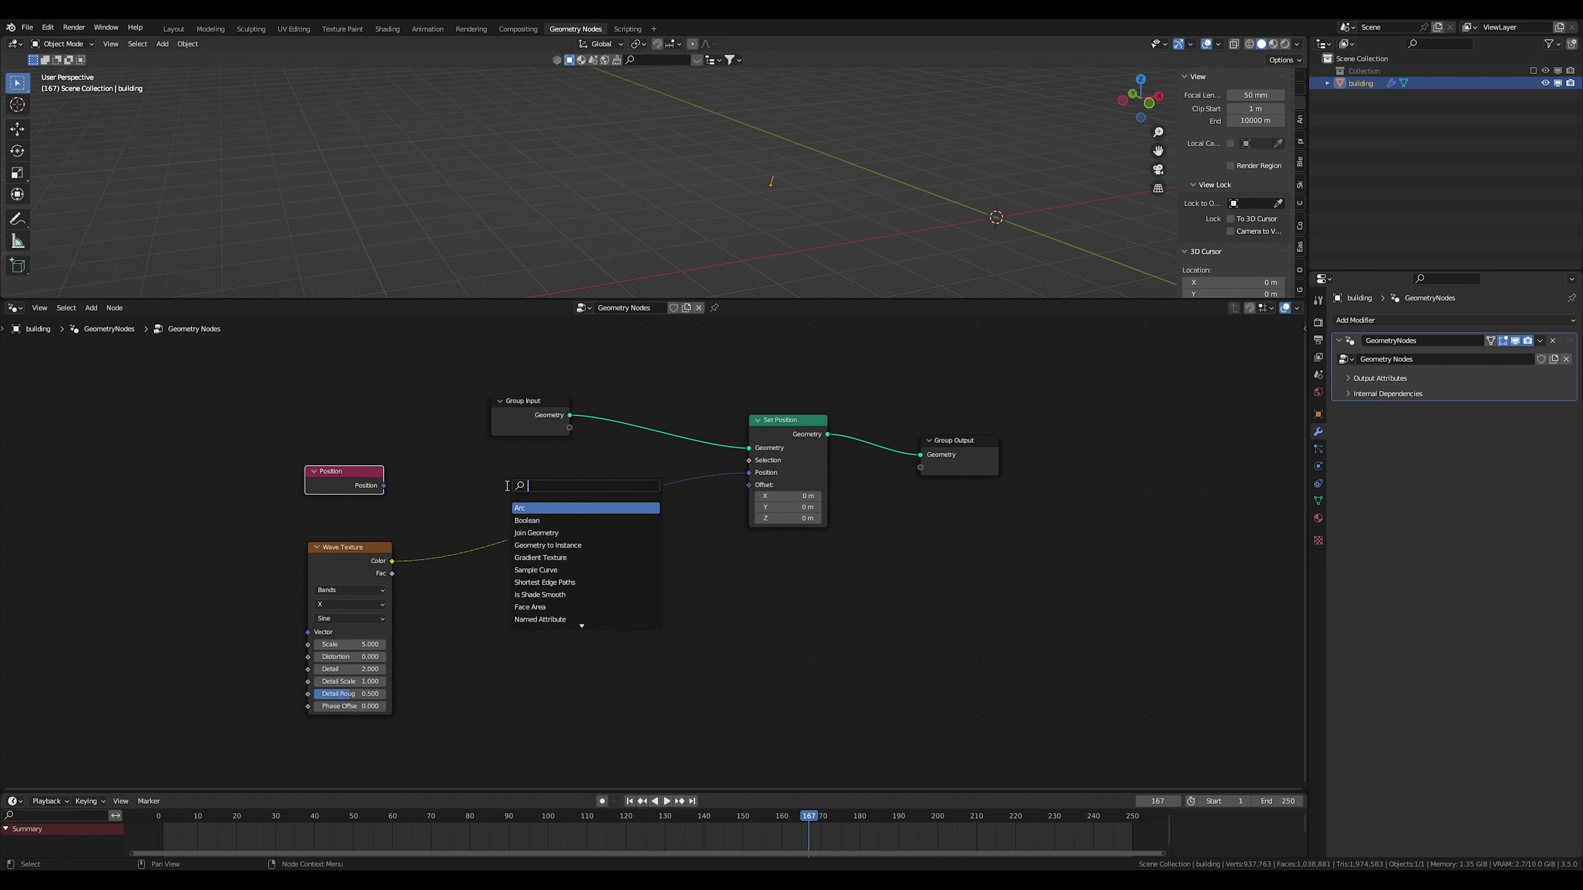
pyautogui.write('vecto')
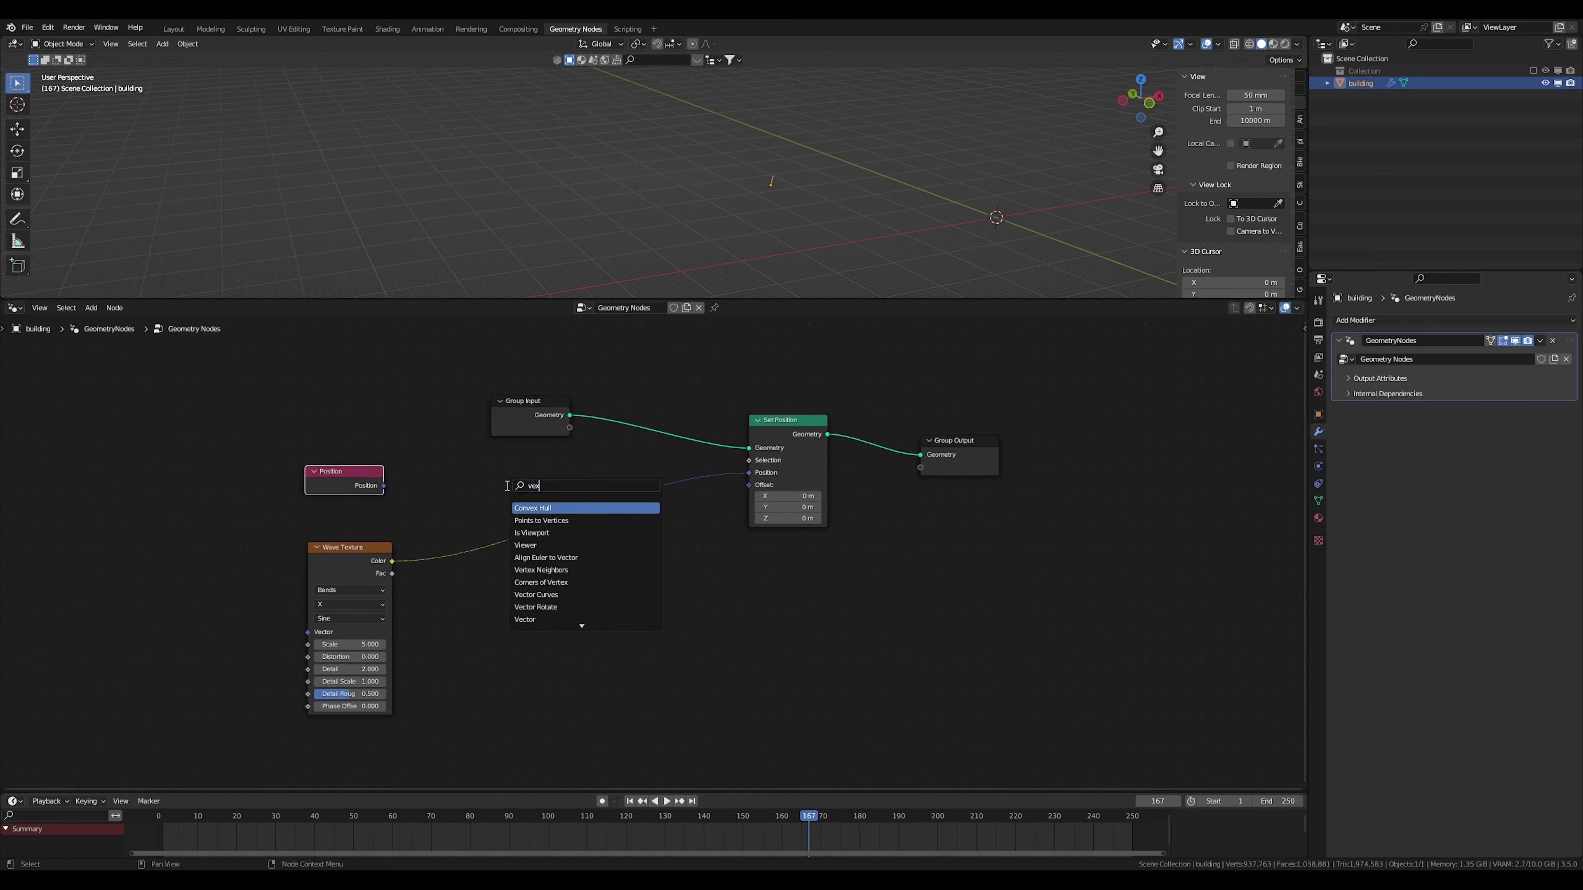
pyautogui.press('Down')
pyautogui.press('Return')
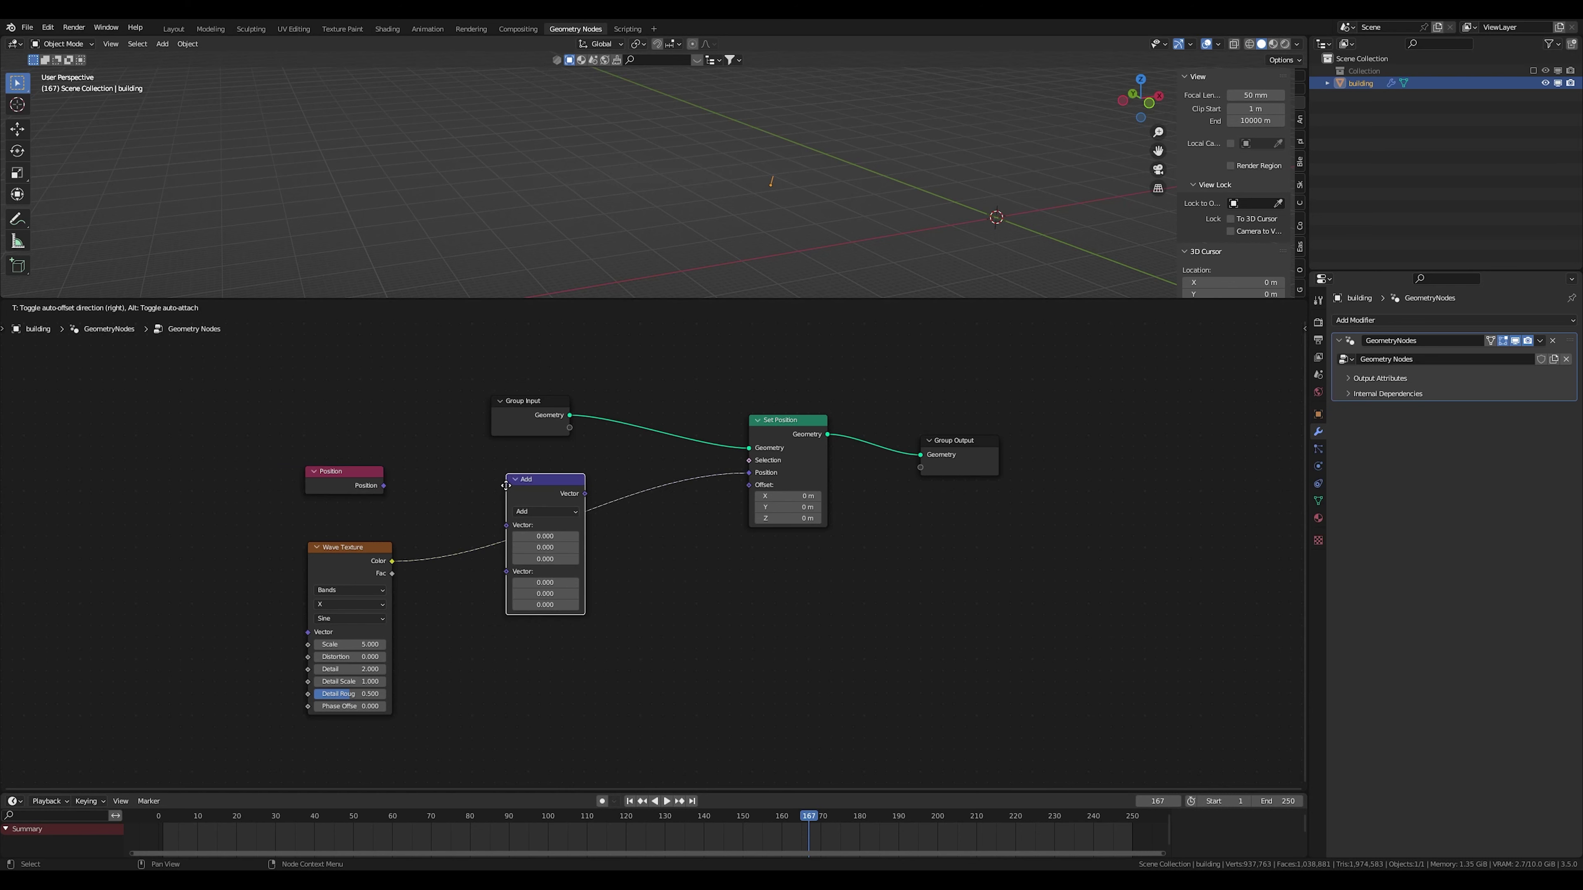
pyautogui.click(514, 471)
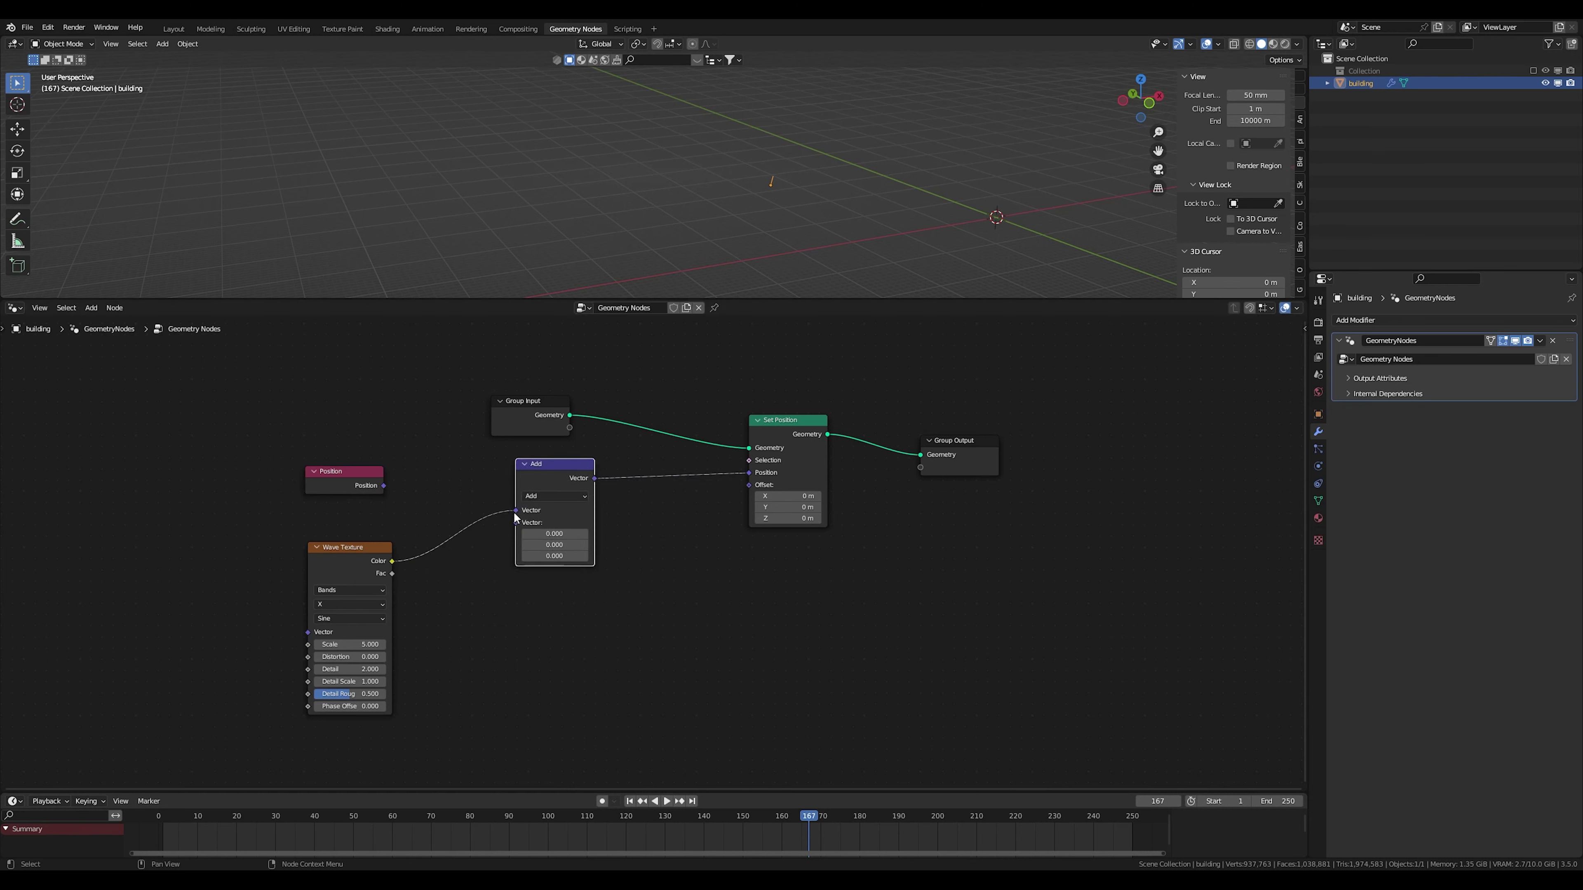
pyautogui.moveTo(516, 510); pyautogui.dragTo(516, 524)
# Connect Position to the Add node's first input and enlarge the 3D view
pyautogui.moveTo(383, 486); pyautogui.dragTo(523, 511)
pyautogui.moveTo(747, 212); pyautogui.dragTo(787, 153, button='middle')
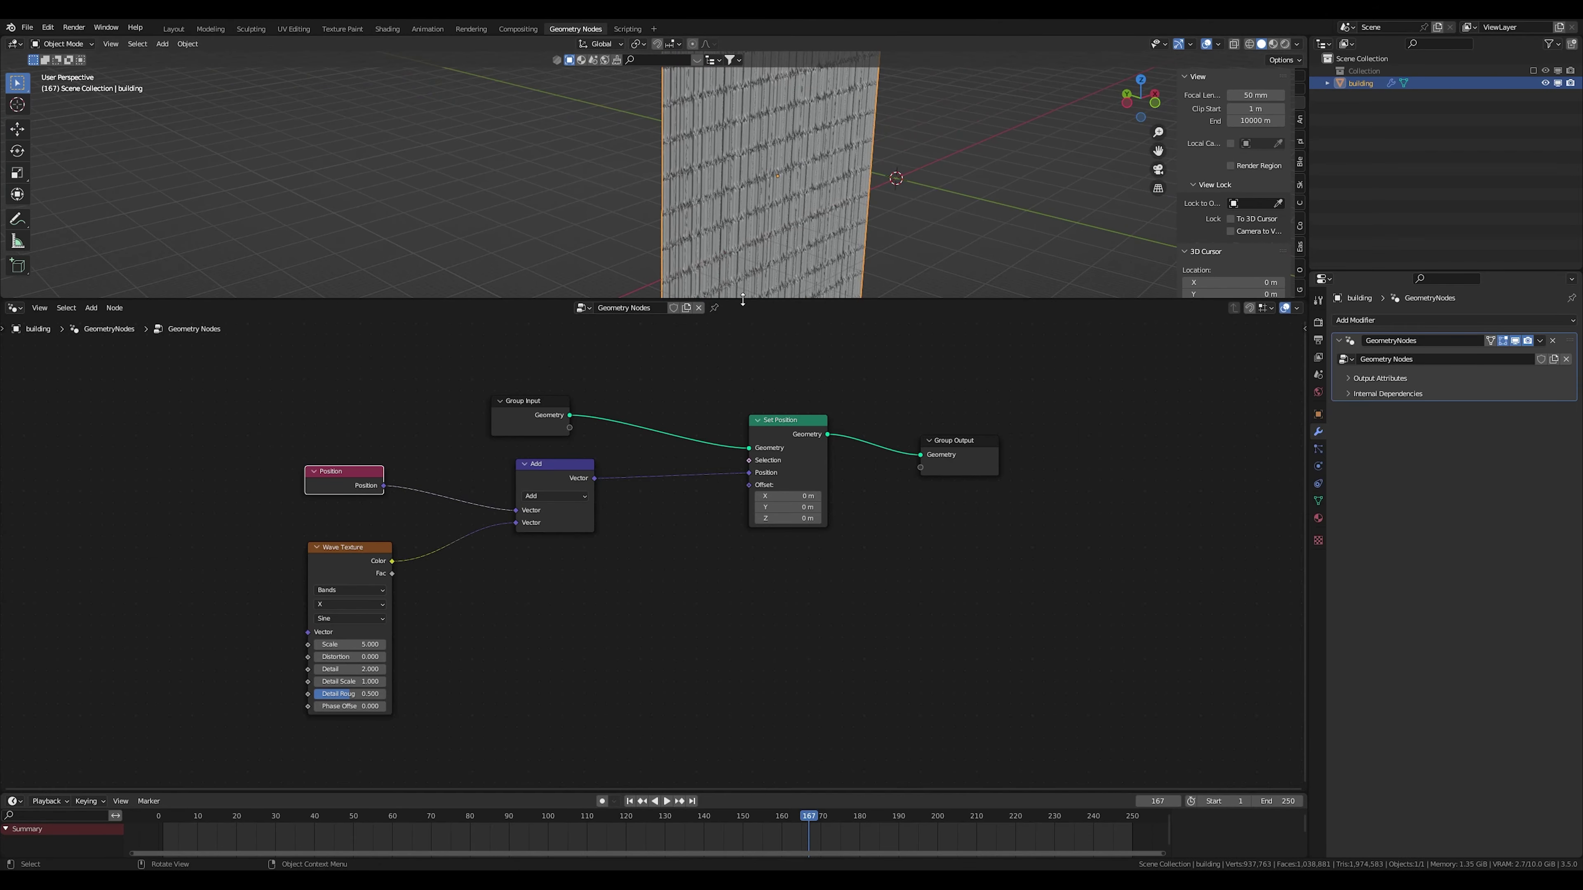
pyautogui.moveTo(744, 300); pyautogui.dragTo(746, 494)
pyautogui.moveTo(754, 324); pyautogui.dragTo(669, 275, button='middle')
pyautogui.scroll(3, 667, 279)
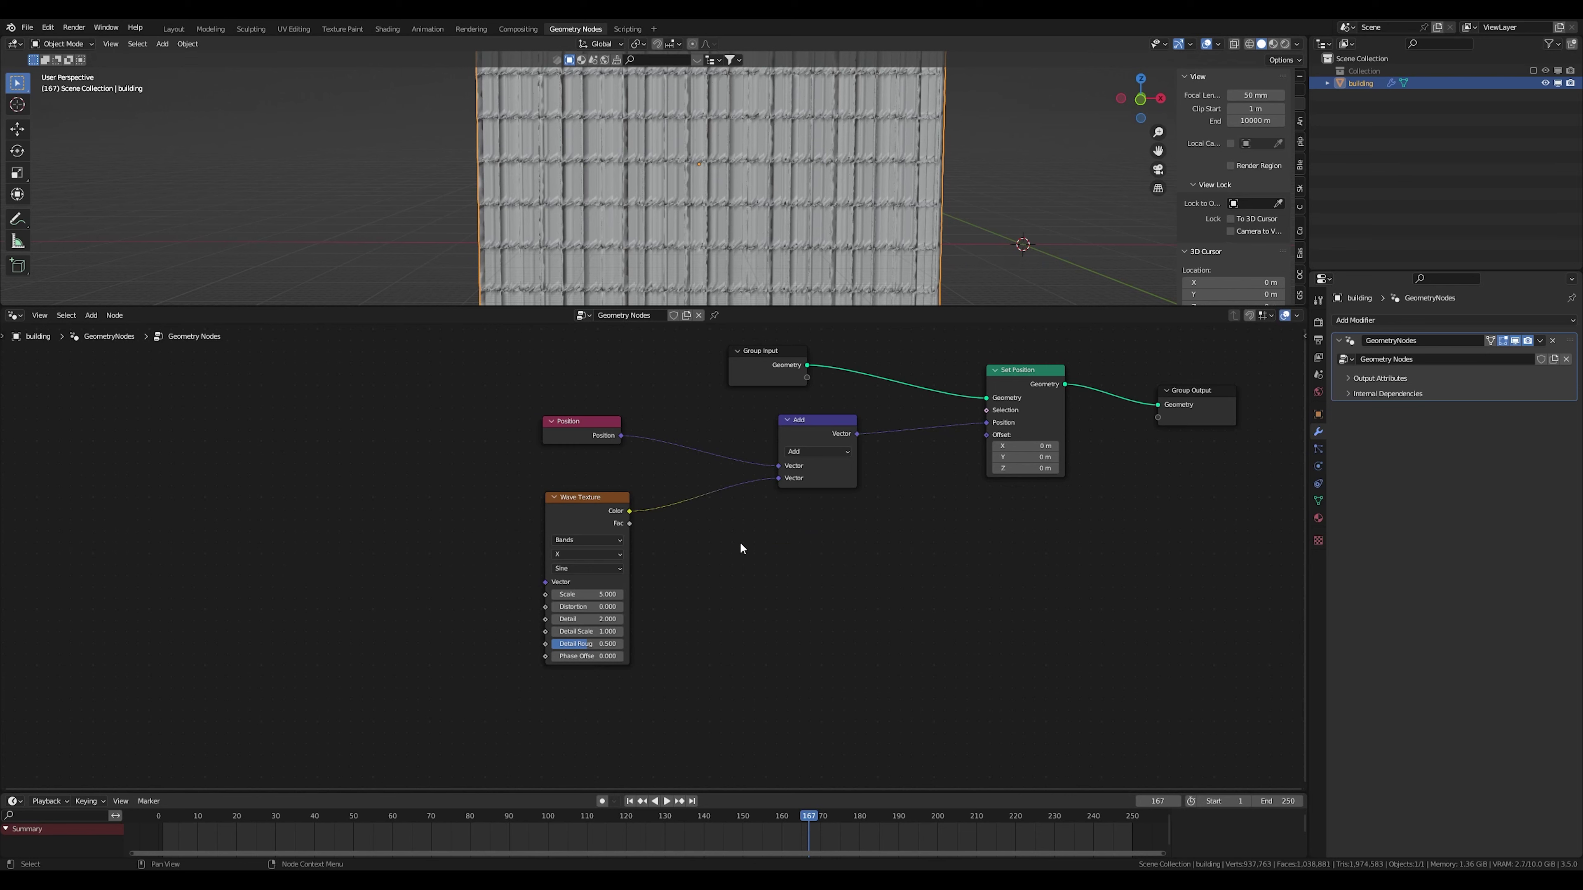
# Insert a Combine XYZ node between Wave Texture and Add, feeding the wave into Y
pyautogui.hotkey('shift', 'a')
pyautogui.write('cio')
pyautogui.write('mbi')
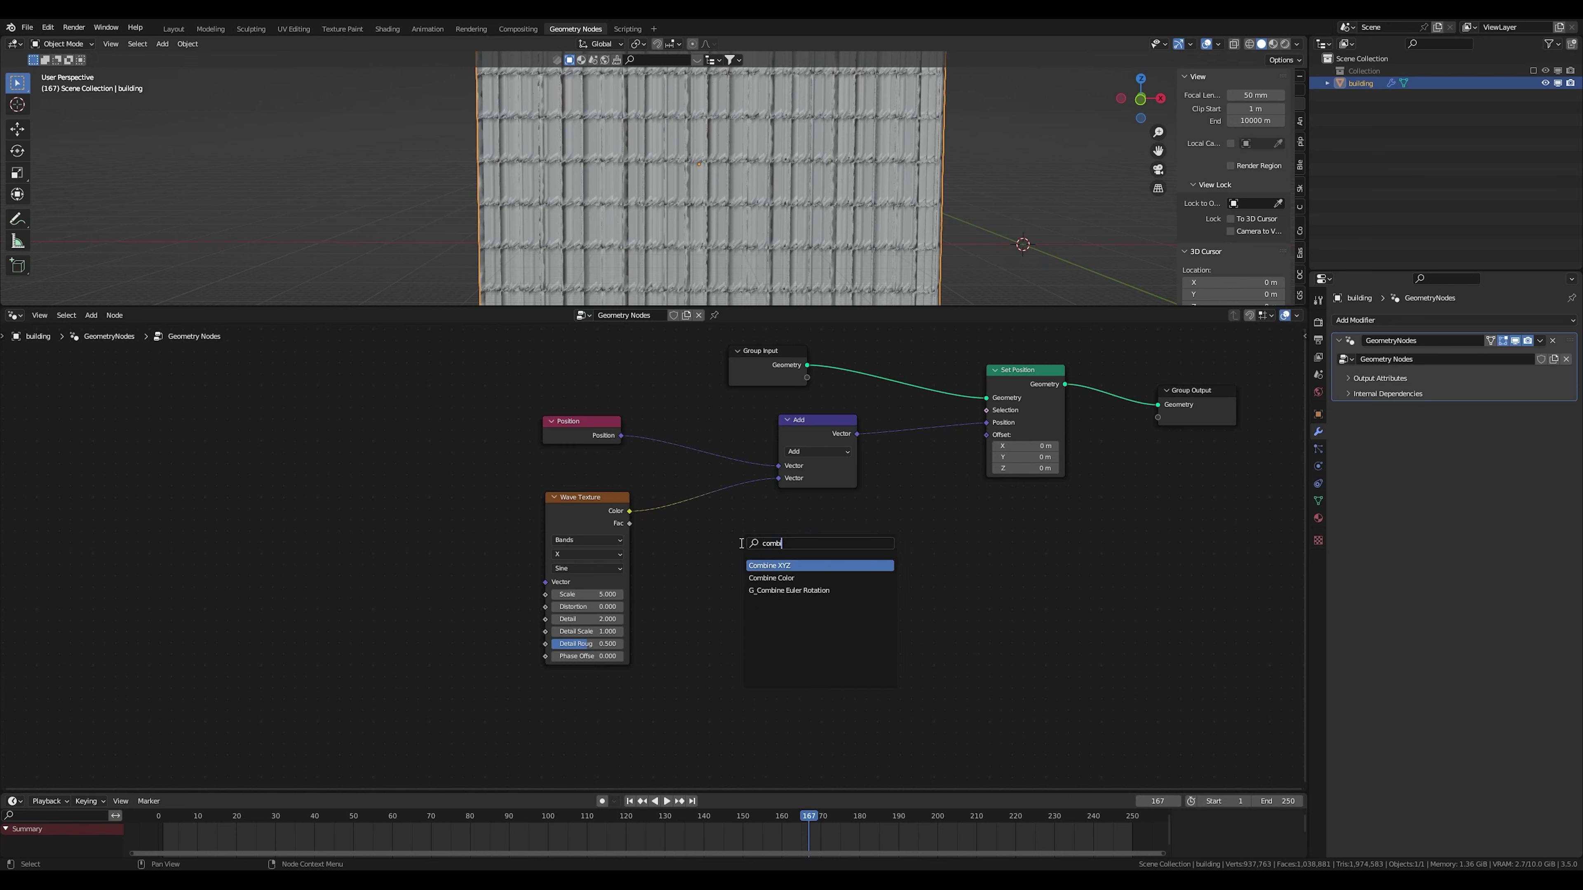
pyautogui.press('Return')
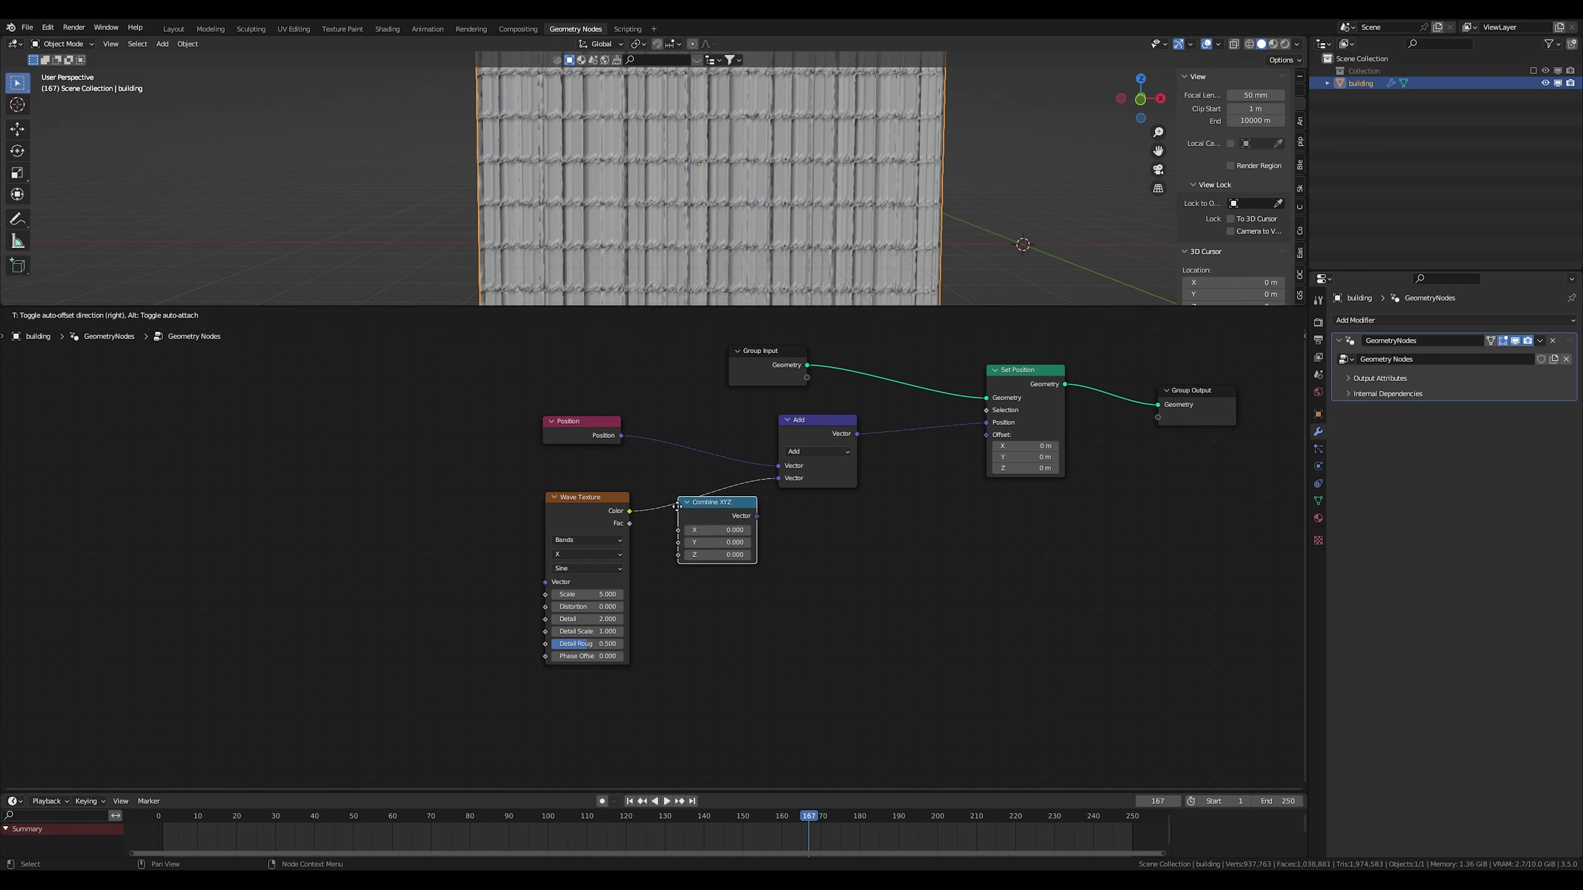
pyautogui.click(668, 497)
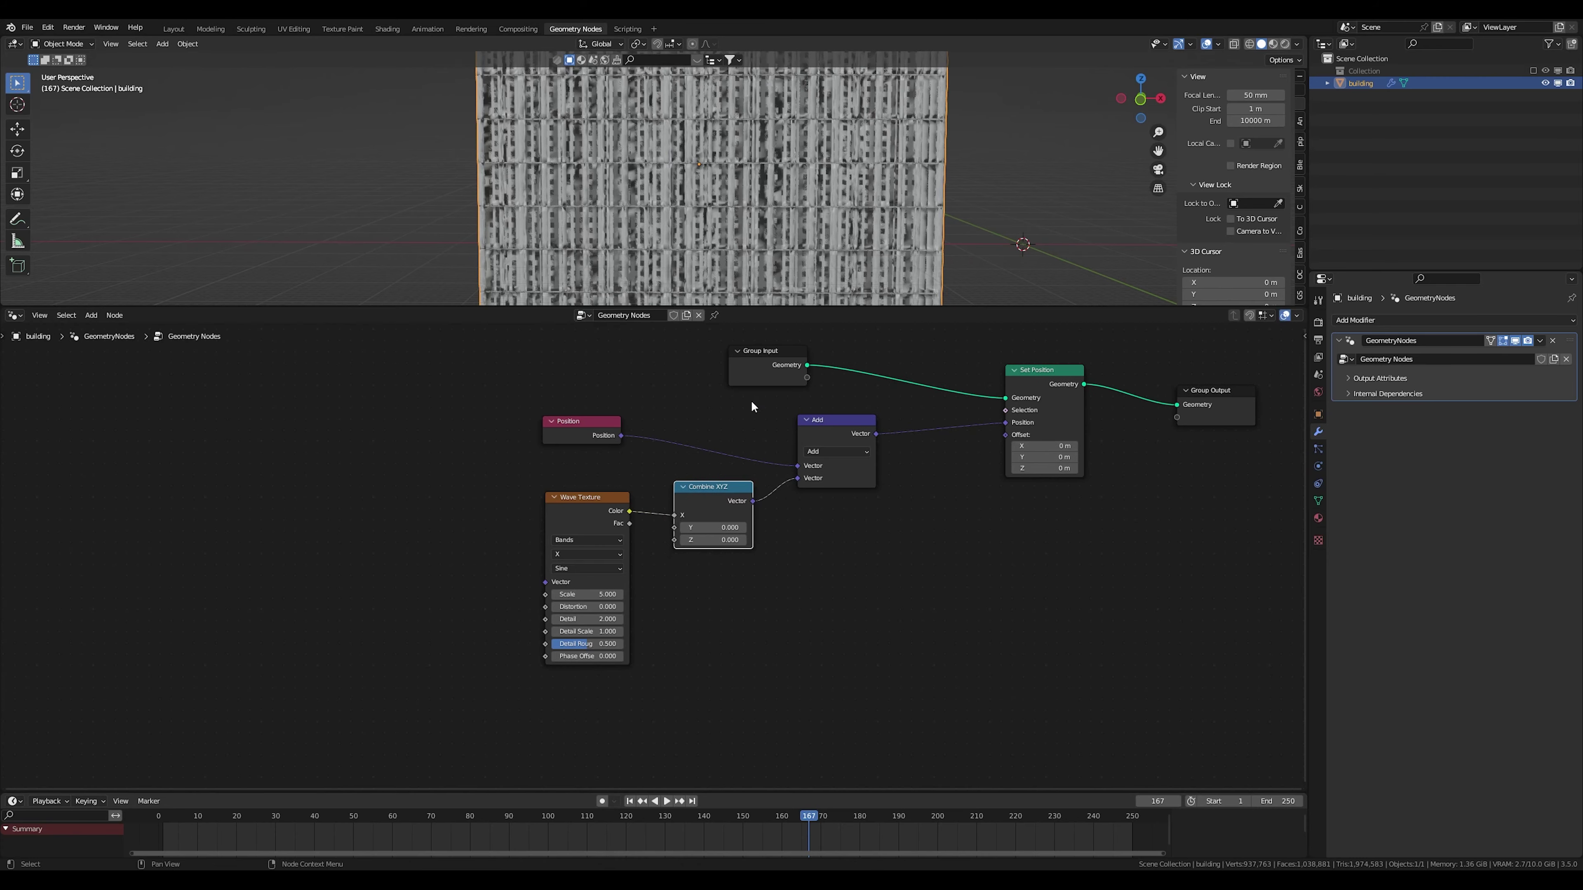
pyautogui.moveTo(804, 215)
pyautogui.mouseDown(button='middle')
pyautogui.moveTo(842, 207)
pyautogui.moveTo(729, 221)
pyautogui.moveTo(816, 215)
pyautogui.mouseUp(button='middle')
pyautogui.moveTo(674, 514); pyautogui.dragTo(675, 527)
pyautogui.moveTo(677, 264); pyautogui.dragTo(484, 201, button='middle')
# Test the wave on the X and Z inputs, then reconnect it to Y
pyautogui.moveTo(661, 200); pyautogui.dragTo(698, 228, button='middle')
pyautogui.moveTo(862, 217); pyautogui.dragTo(801, 180, button='middle')
pyautogui.moveTo(674, 527); pyautogui.dragTo(674, 515)
pyautogui.moveTo(772, 144); pyautogui.dragTo(757, 127, button='middle')
pyautogui.moveTo(675, 516); pyautogui.dragTo(675, 528)
pyautogui.moveTo(751, 186); pyautogui.dragTo(794, 249, button='middle')
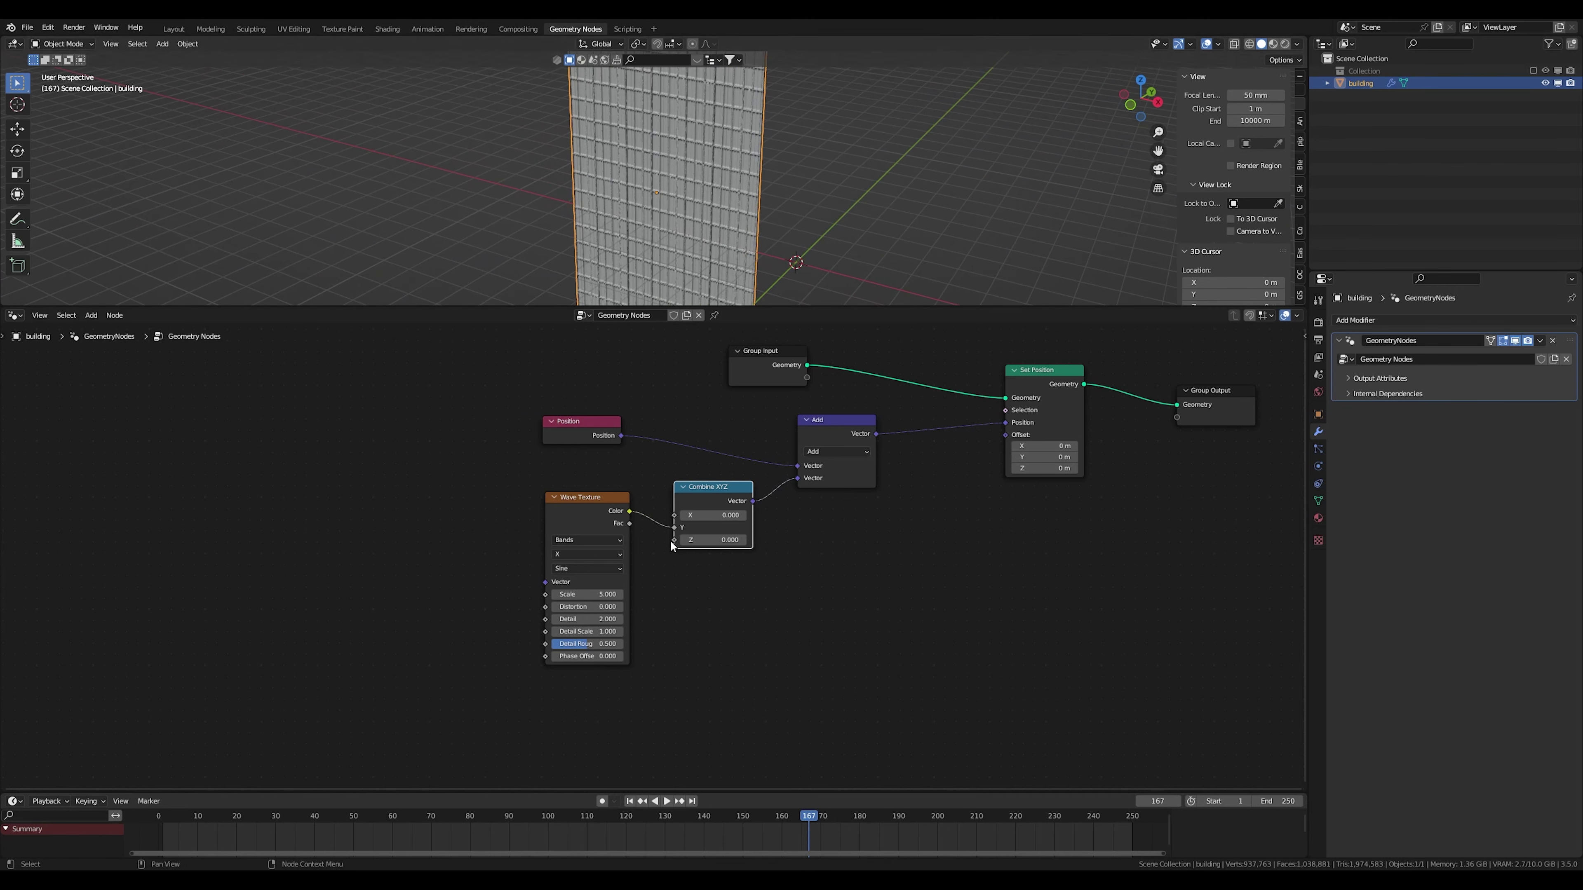
pyautogui.moveTo(717, 261); pyautogui.dragTo(650, 185, button='middle')
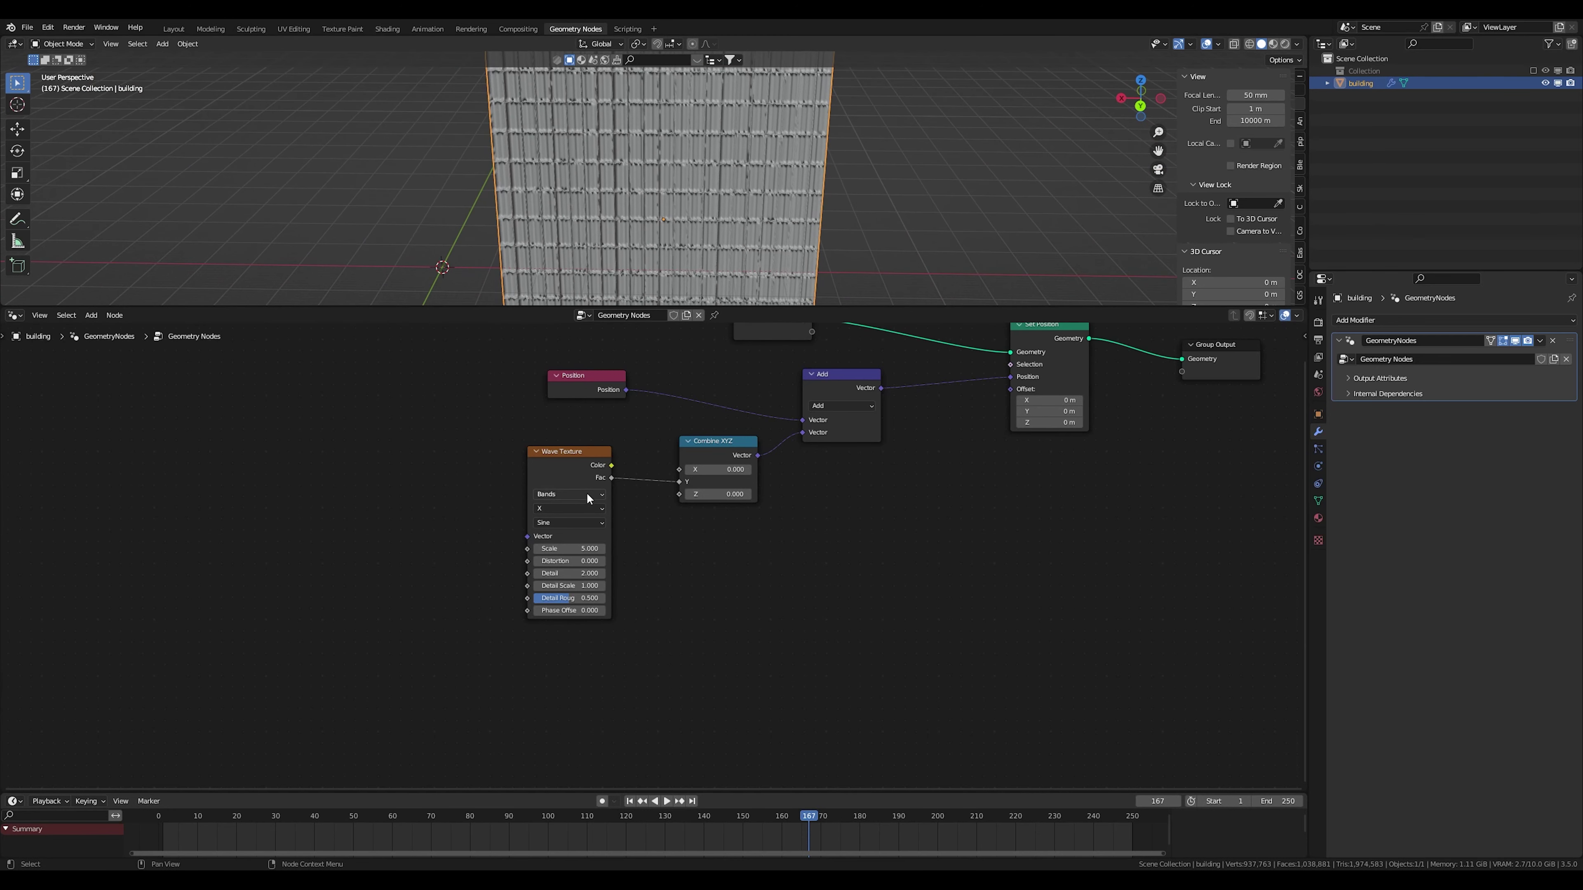
# Set the Wave Texture to Rings with Rings Direction Y
pyautogui.click(547, 493)
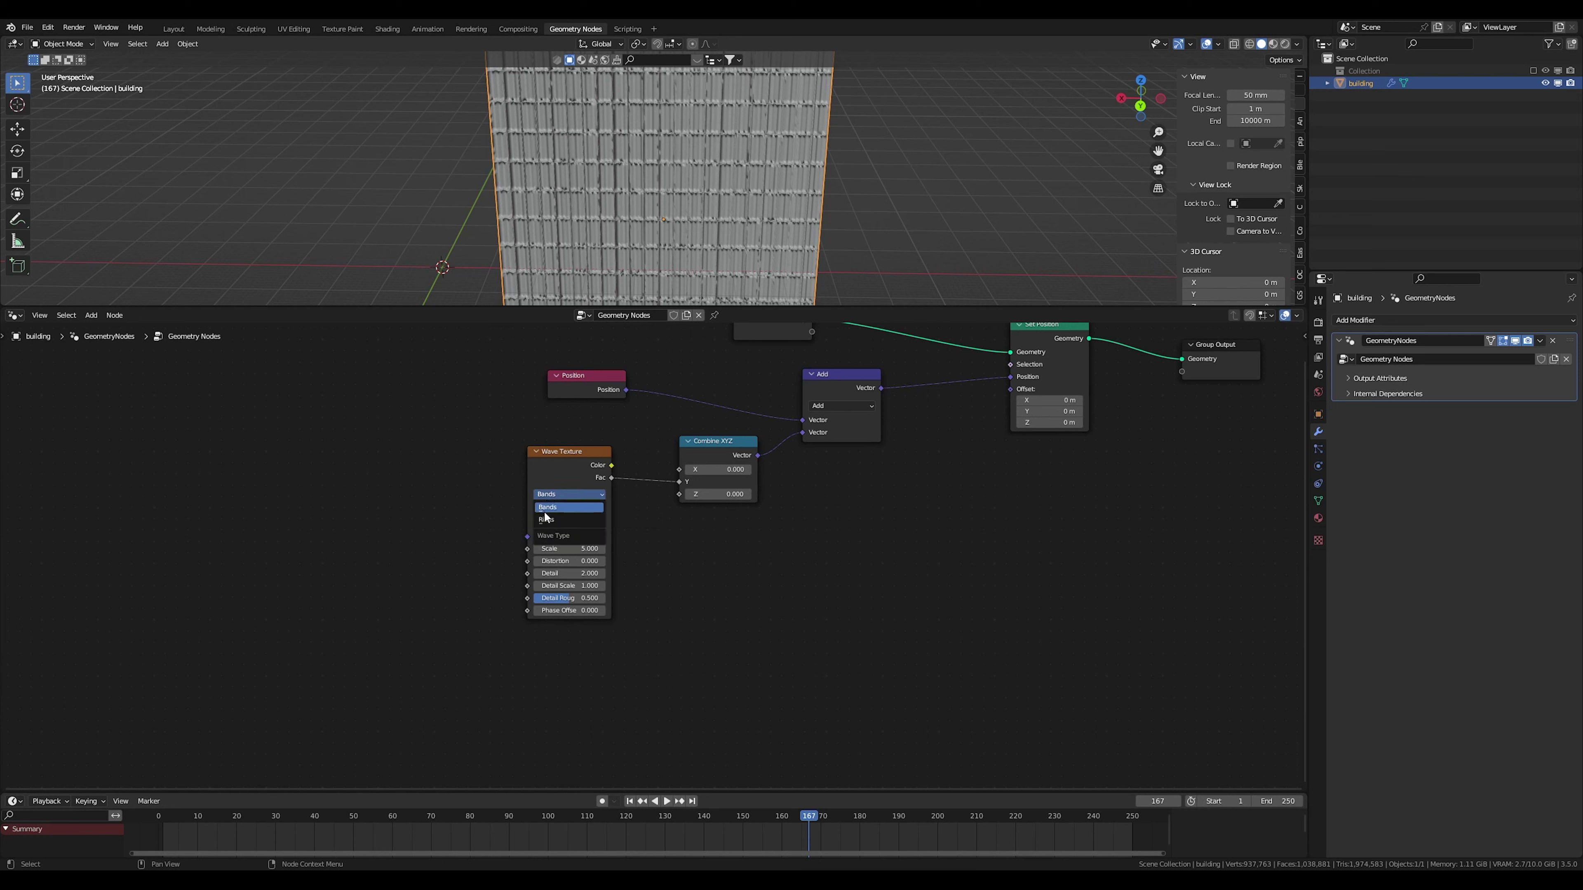
pyautogui.click(553, 520)
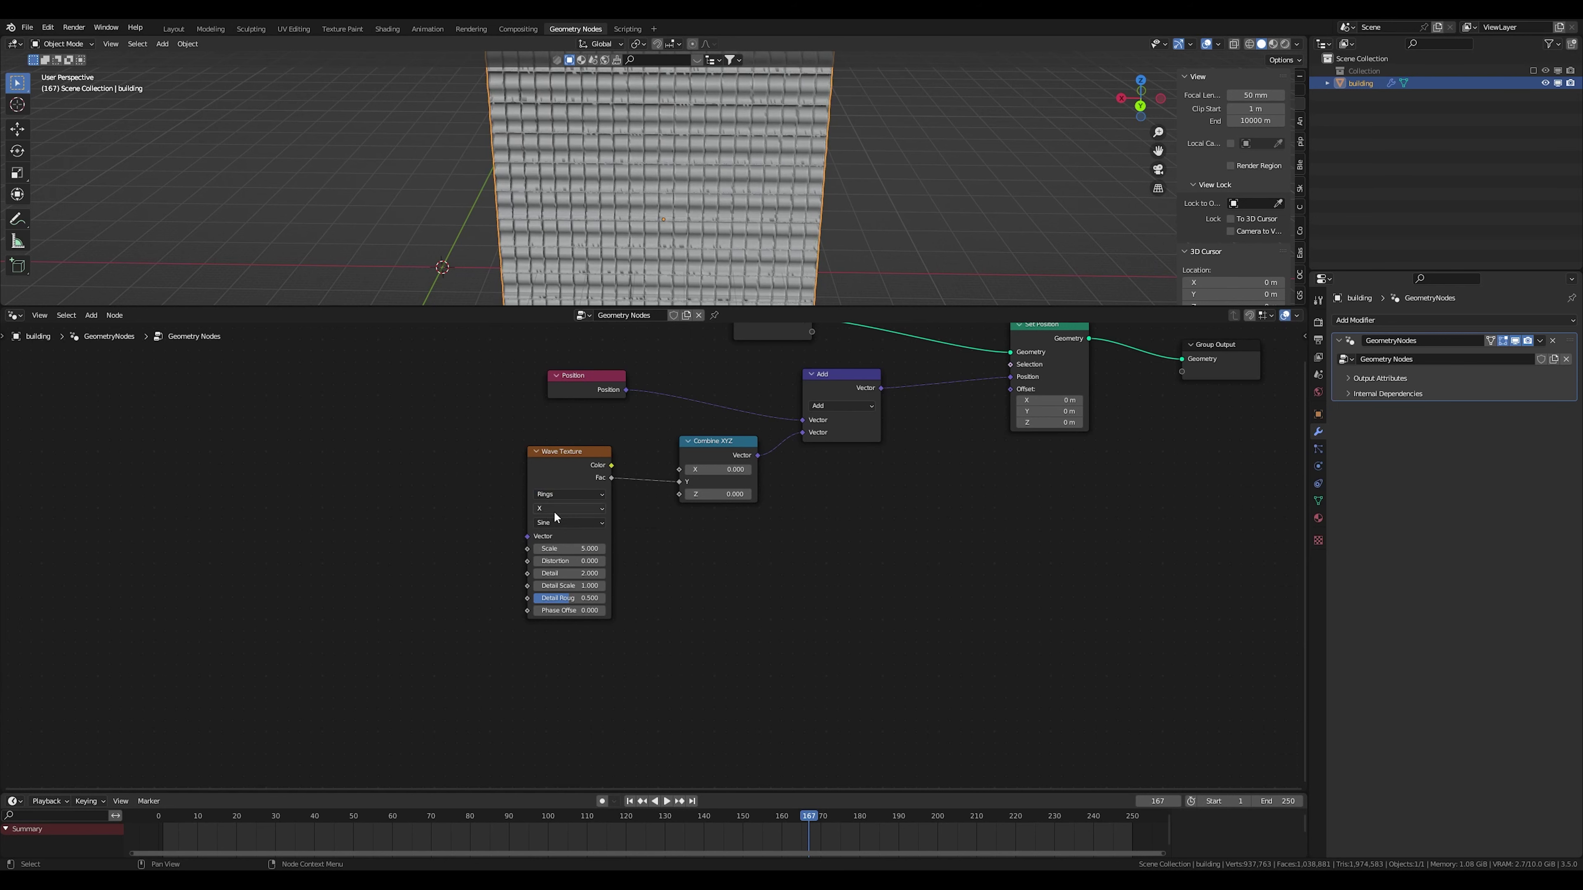
pyautogui.click(561, 509)
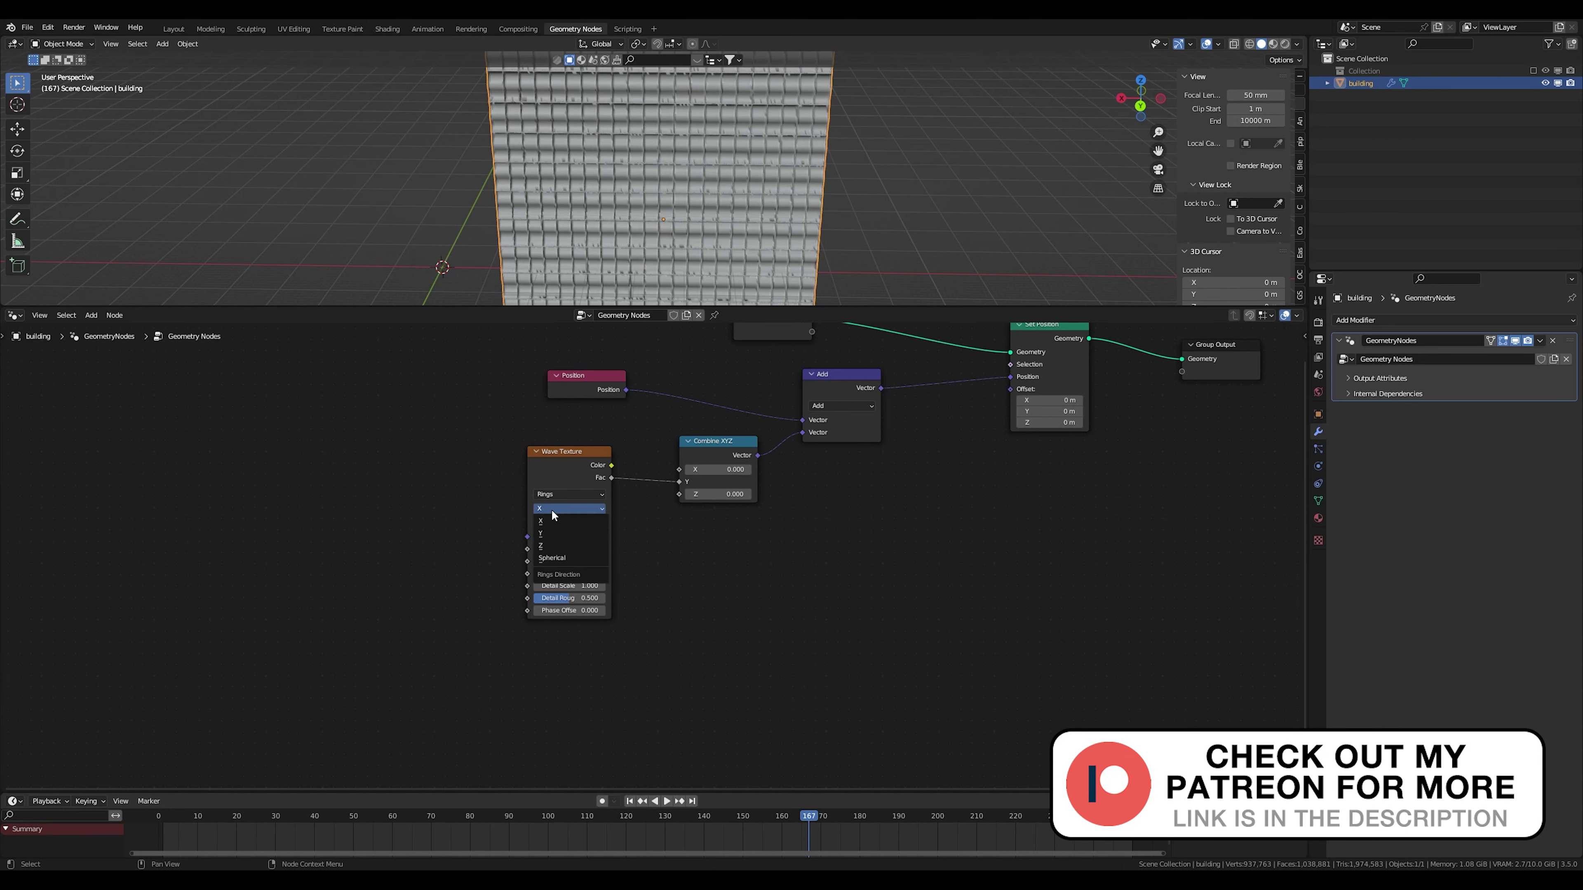
pyautogui.click(566, 510)
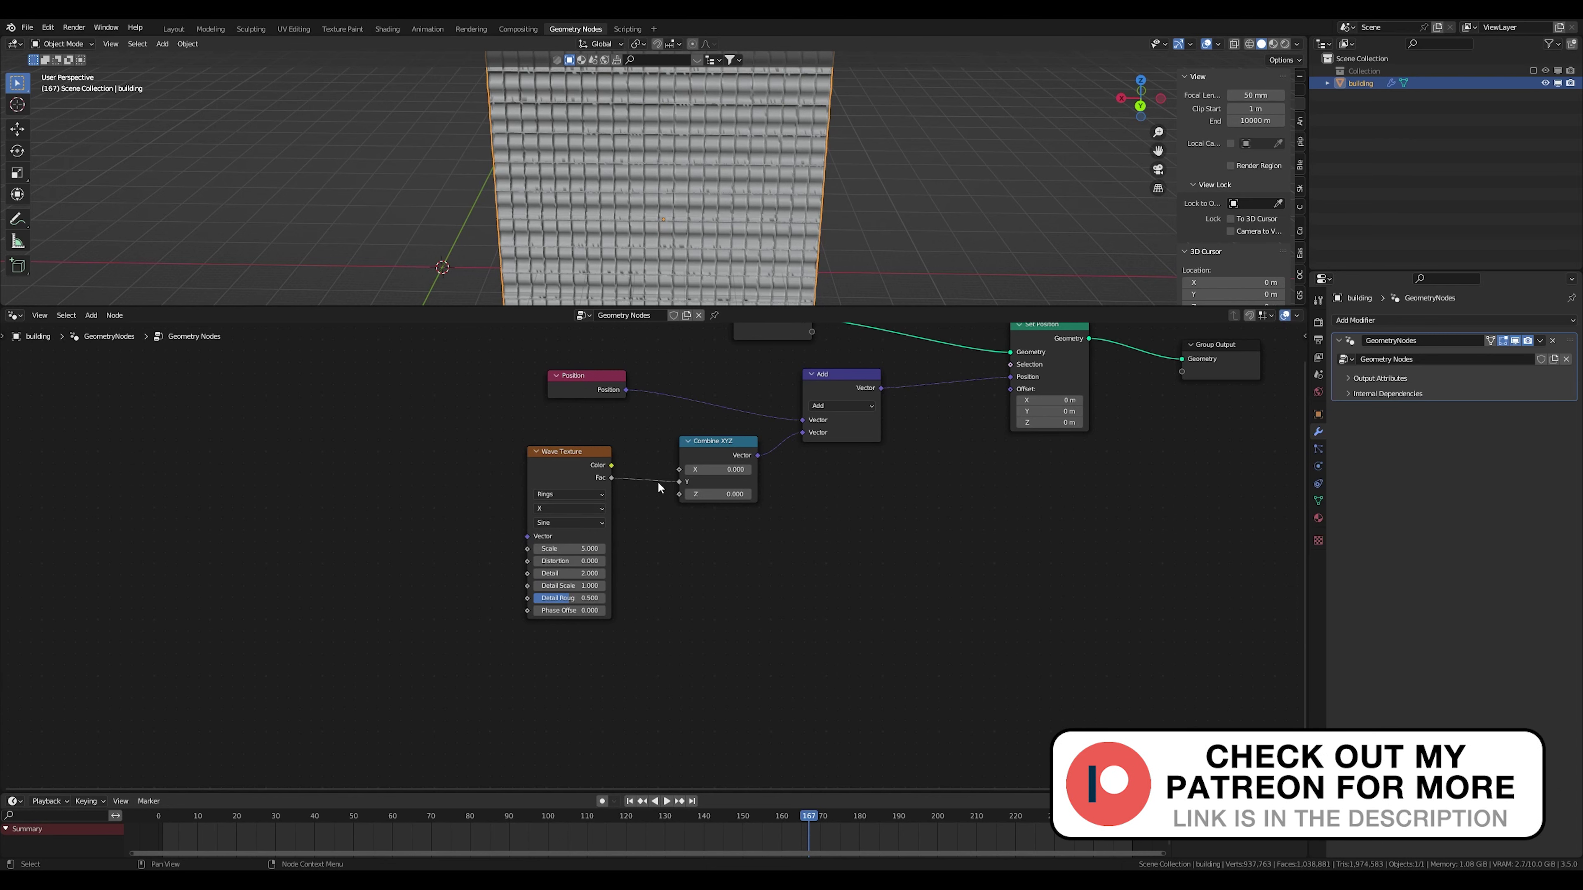
pyautogui.click(563, 510)
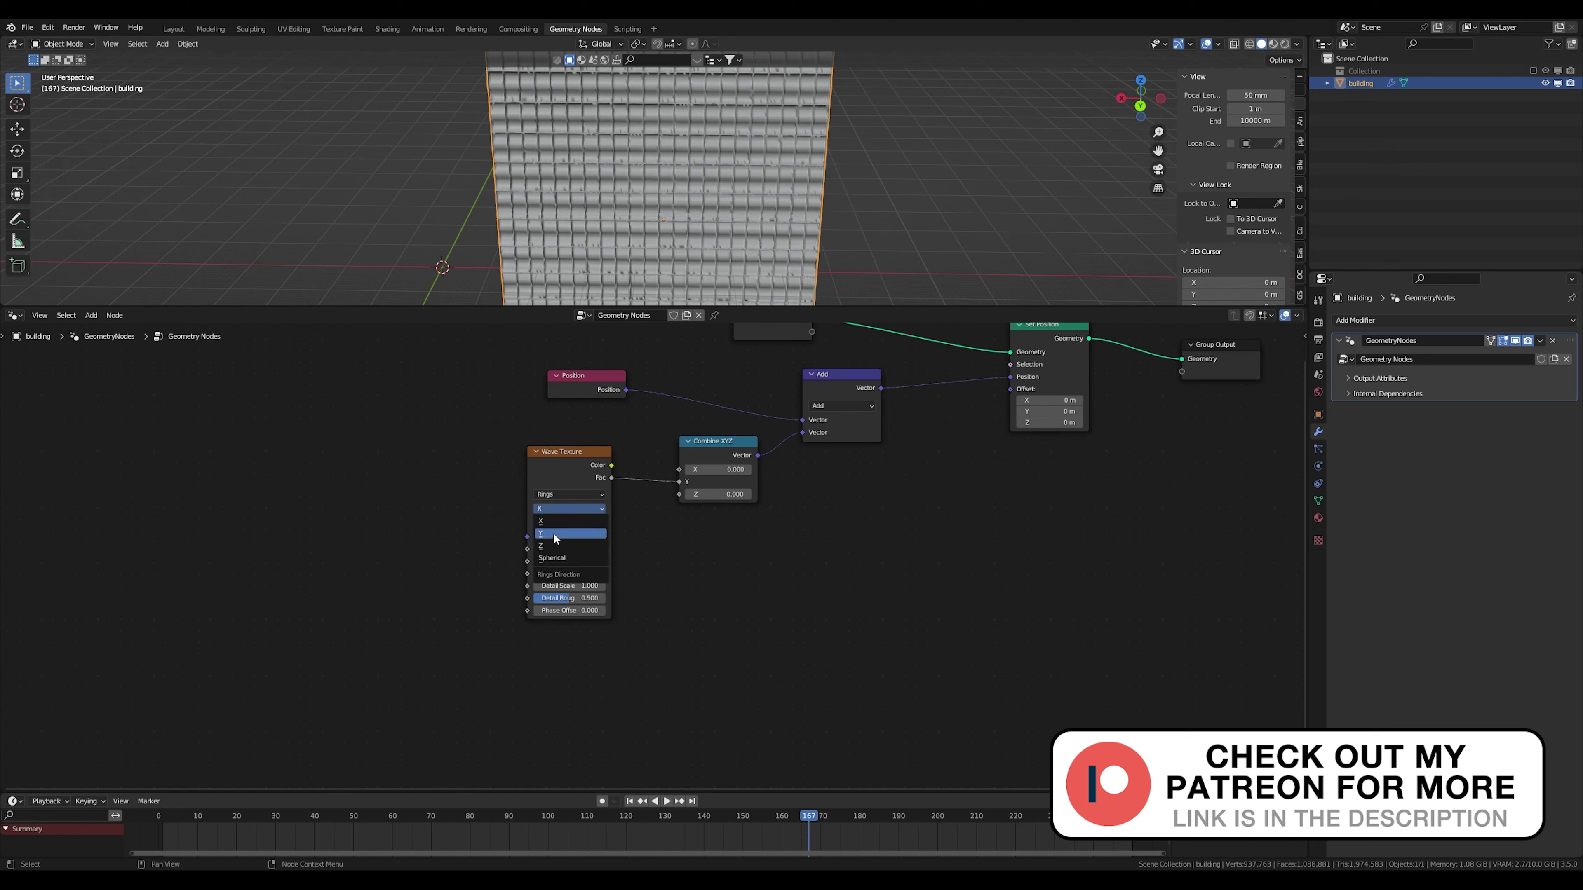
pyautogui.click(551, 535)
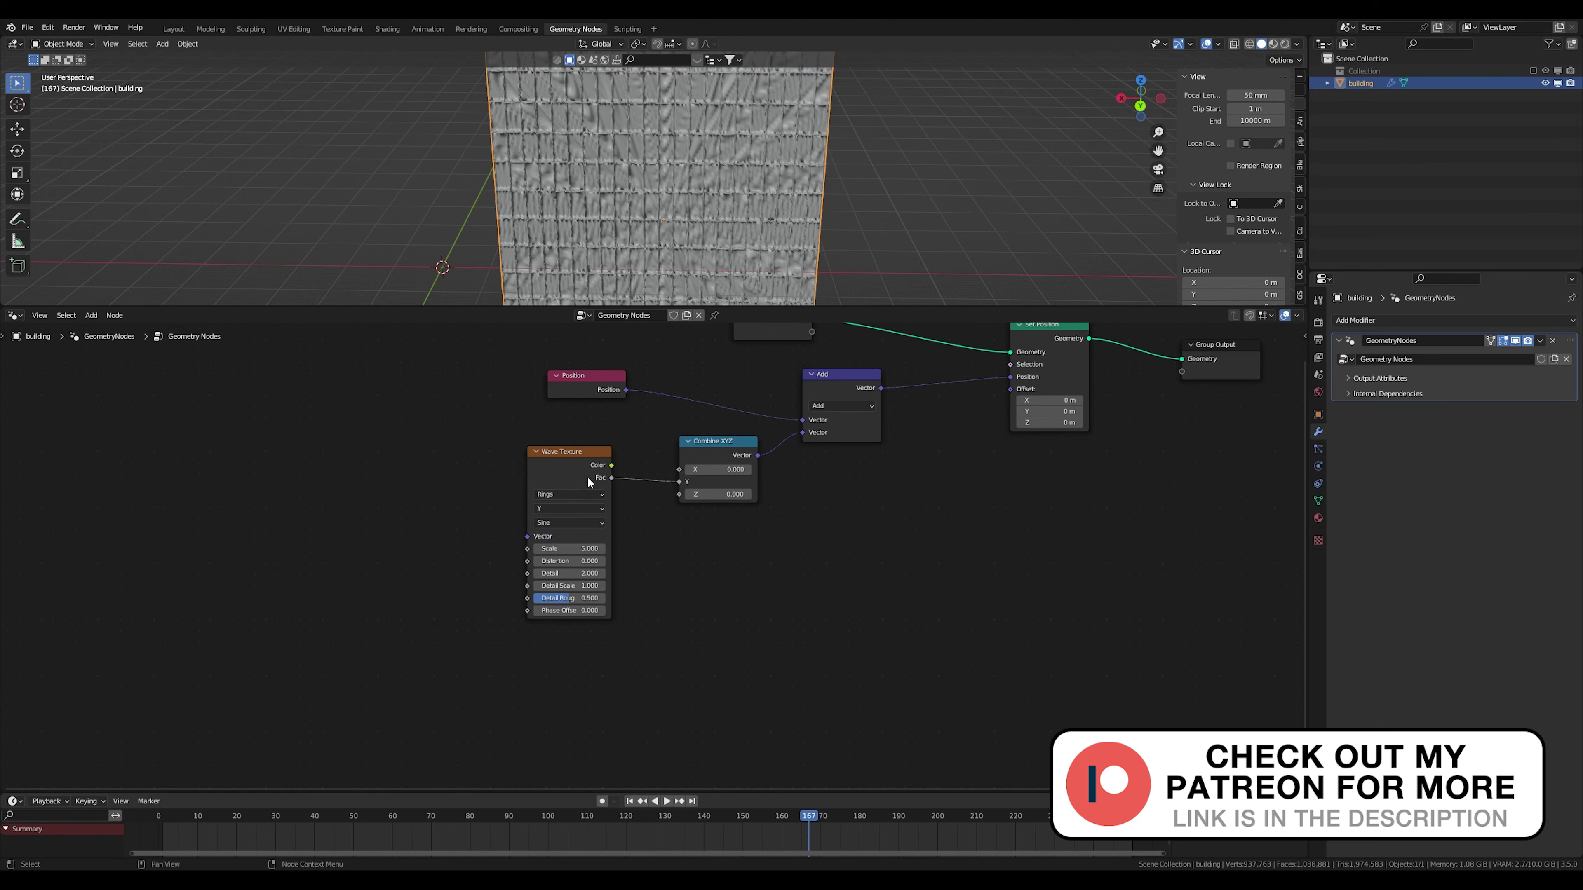
pyautogui.moveTo(695, 183); pyautogui.dragTo(761, 164, button='middle')
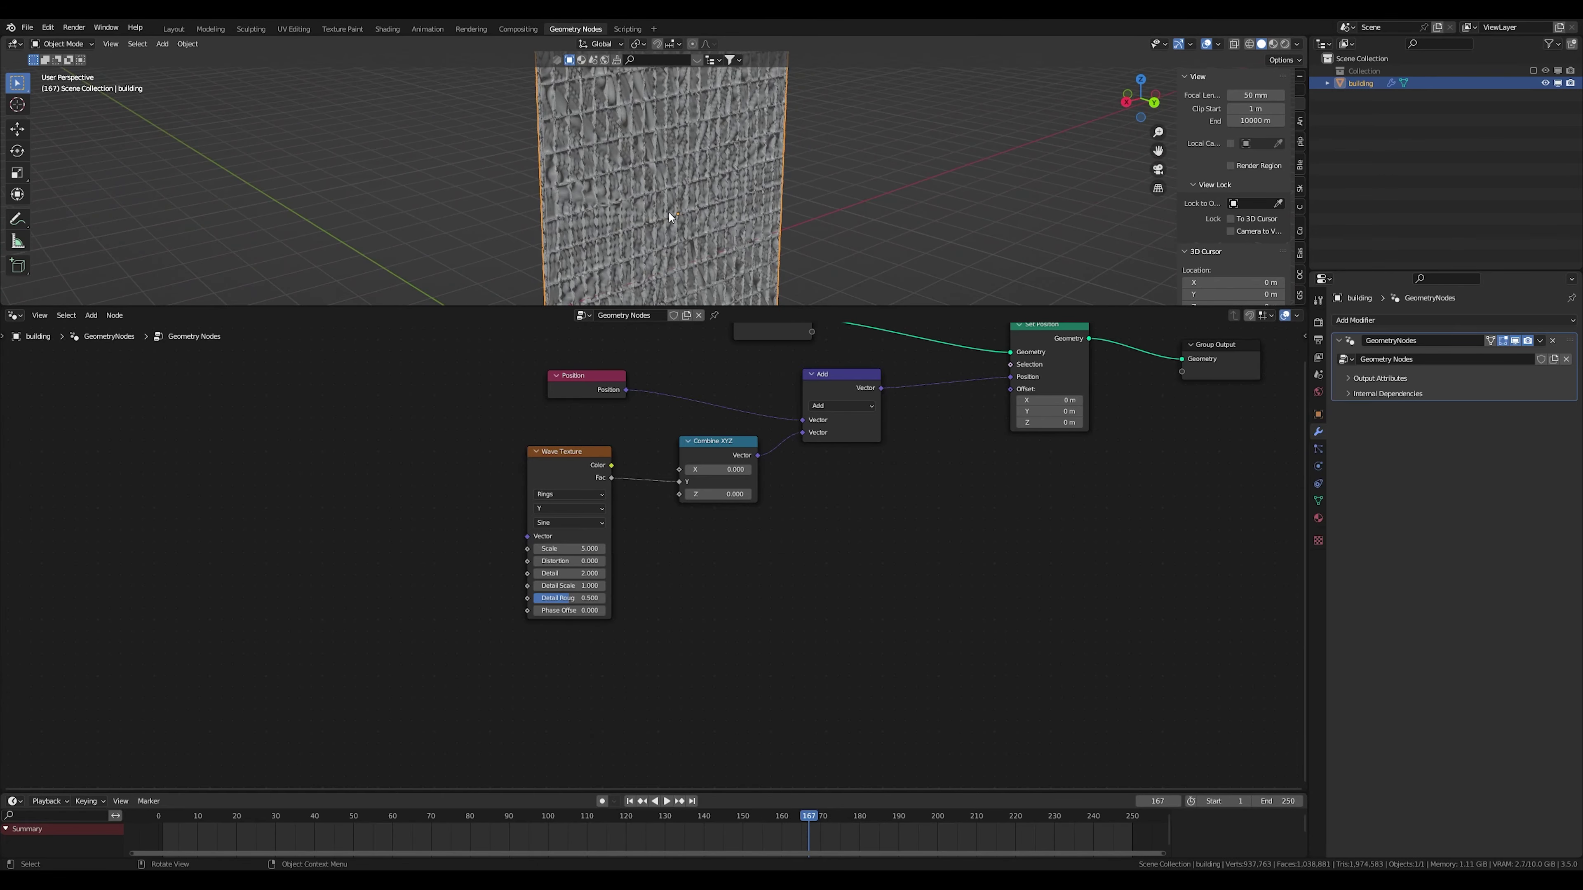
# Set the Wave Texture Scale to 0.01
pyautogui.moveTo(690, 203); pyautogui.dragTo(648, 188, button='middle')
pyautogui.moveTo(548, 549); pyautogui.dragTo(563, 552)
pyautogui.click(564, 552)
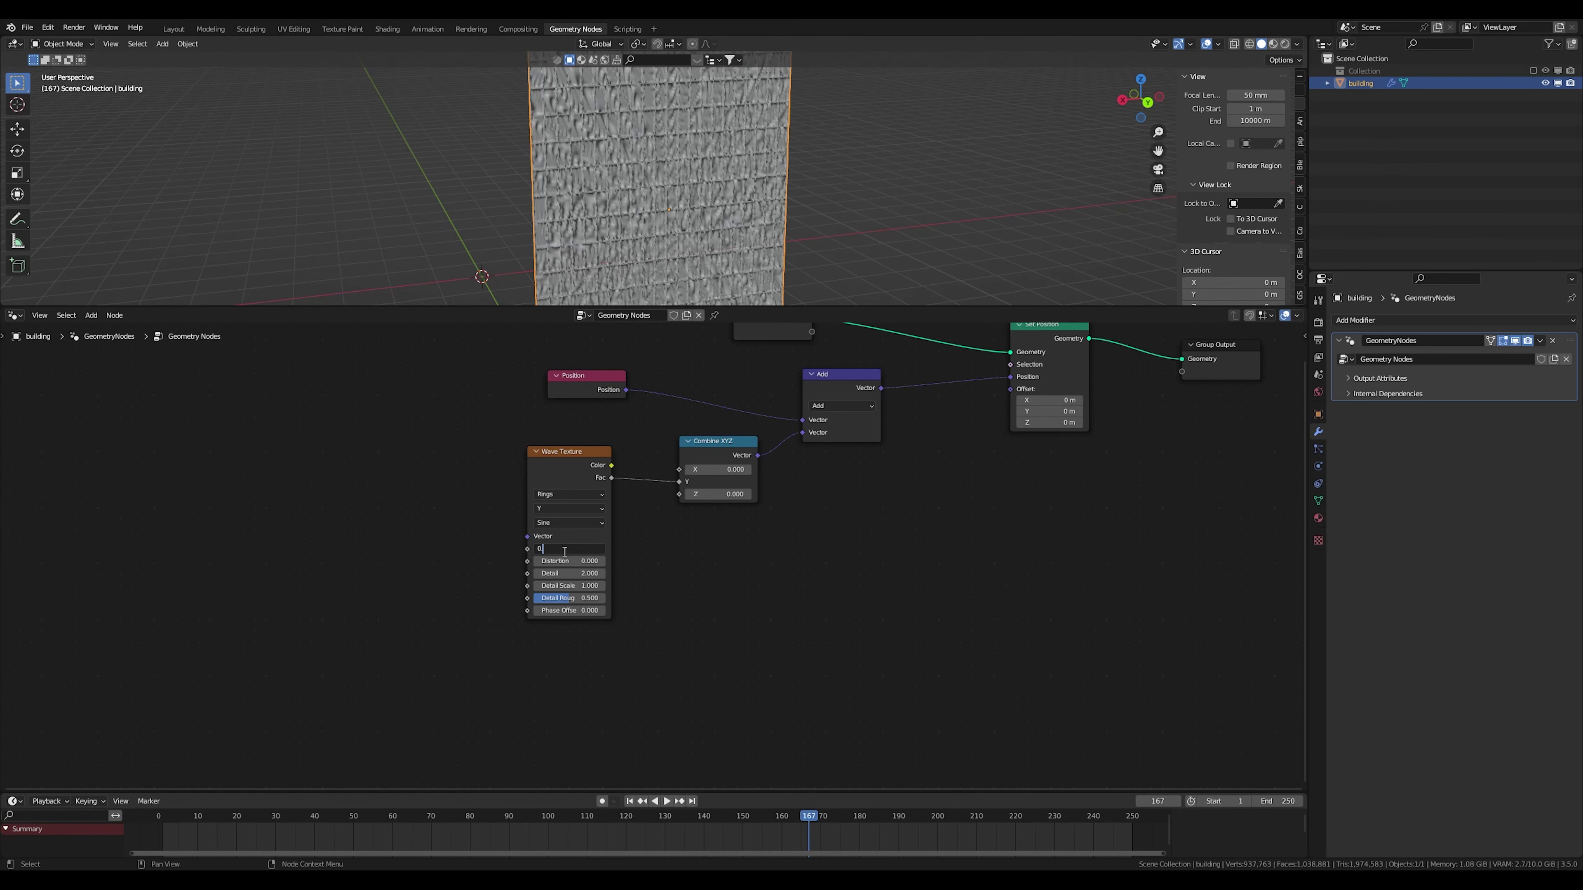
pyautogui.write('0.01')
pyautogui.press('Return')
pyautogui.moveTo(692, 220); pyautogui.dragTo(727, 223, button='middle')
# Insert a ColorRamp between the Wave Texture and Combine XYZ's Y input
pyautogui.hotkey('shift', 'a')
pyautogui.write('color')
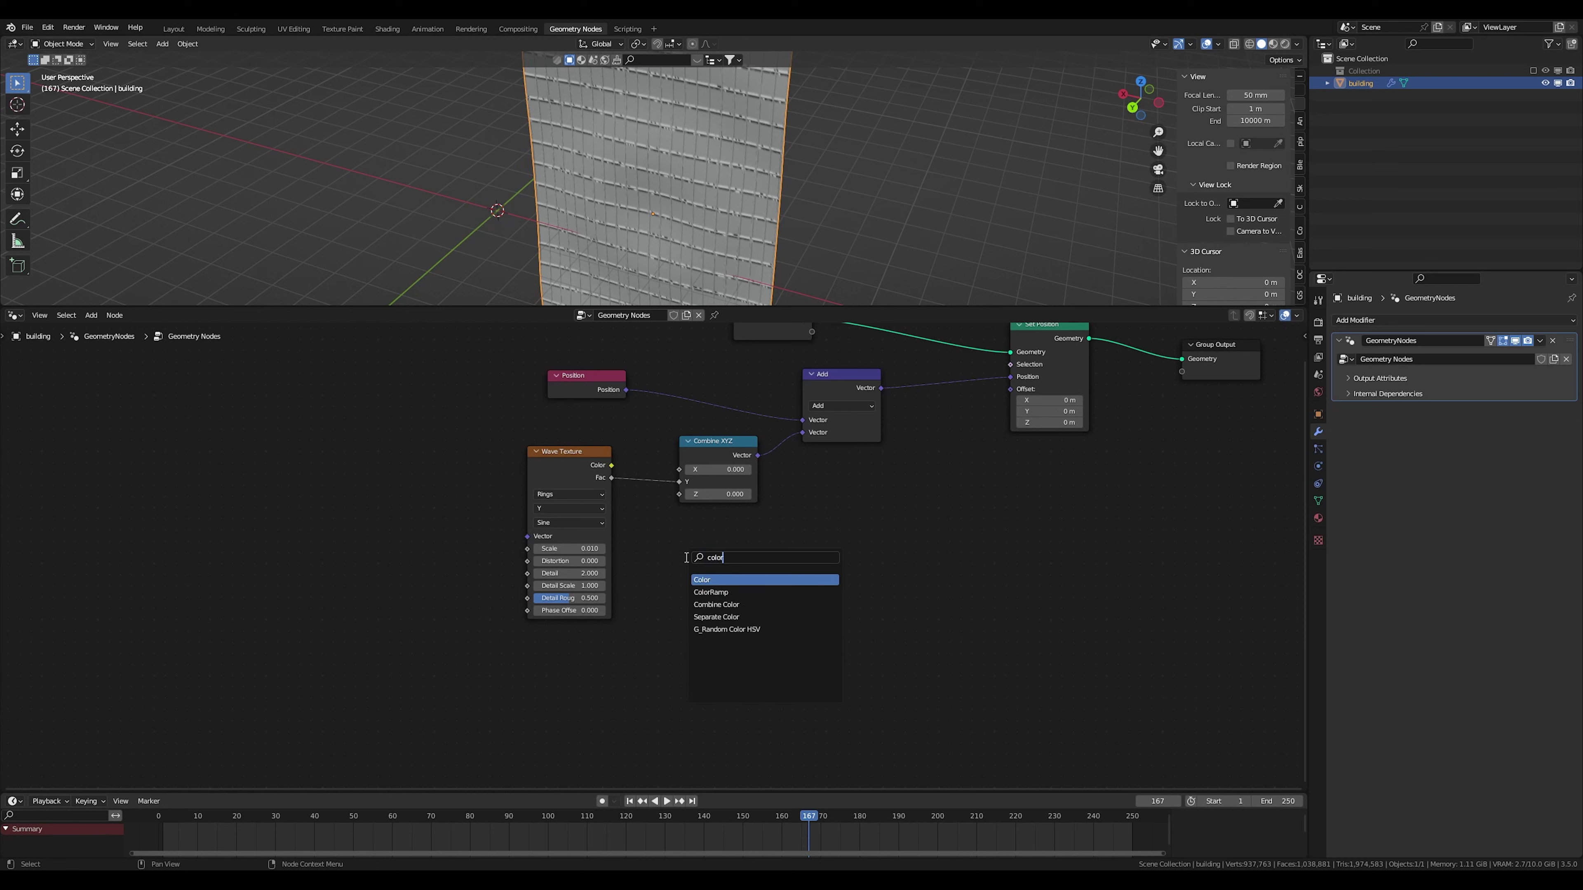
pyautogui.press('Down')
pyautogui.press('Return')
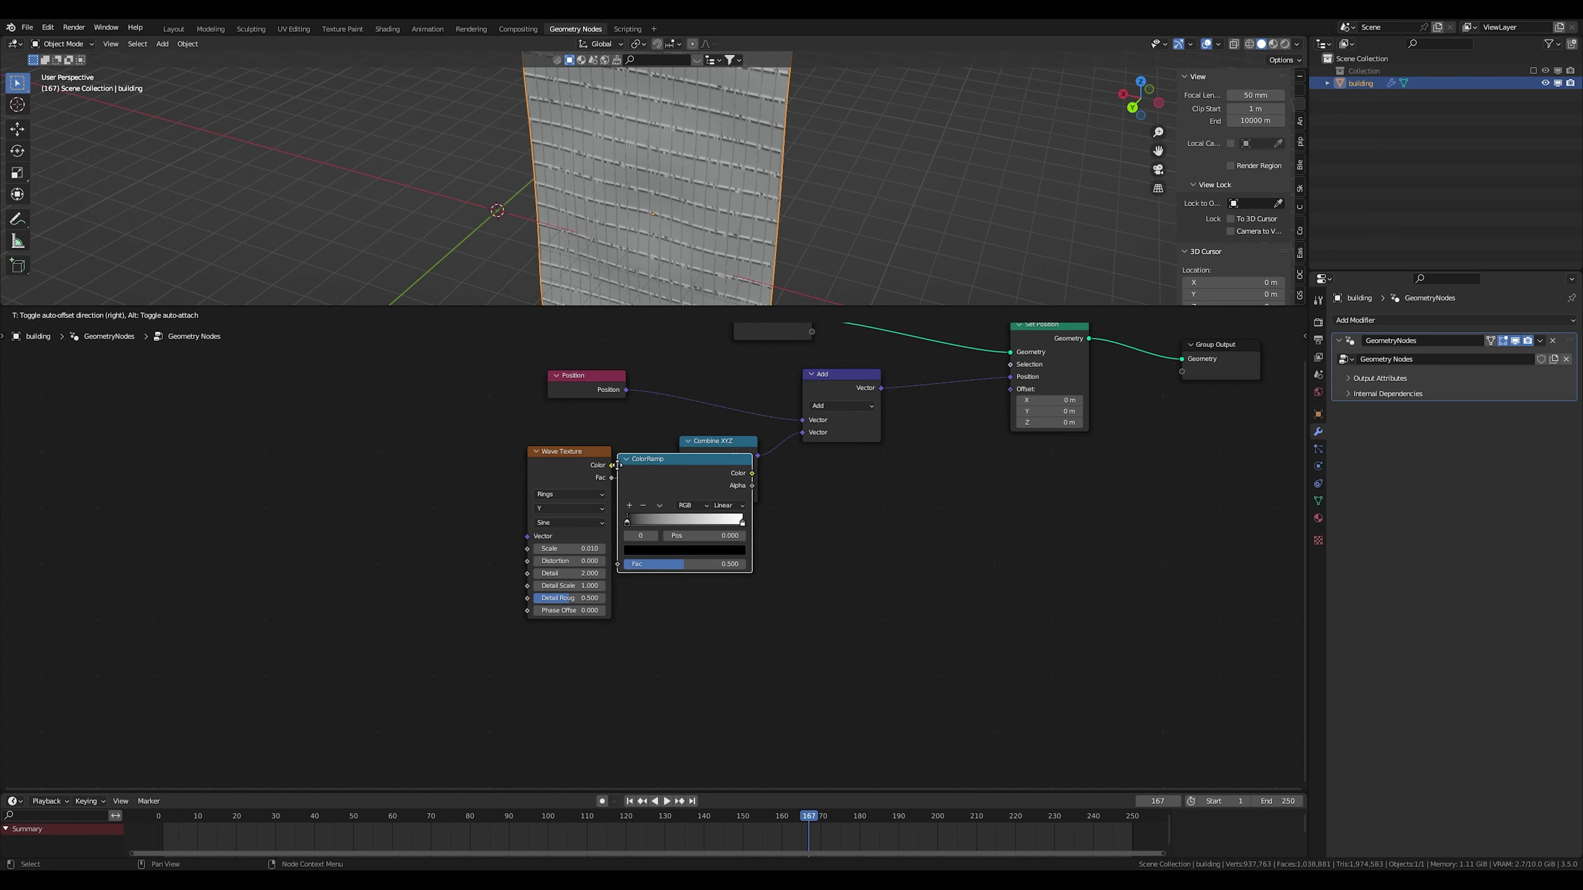
pyautogui.click(657, 480)
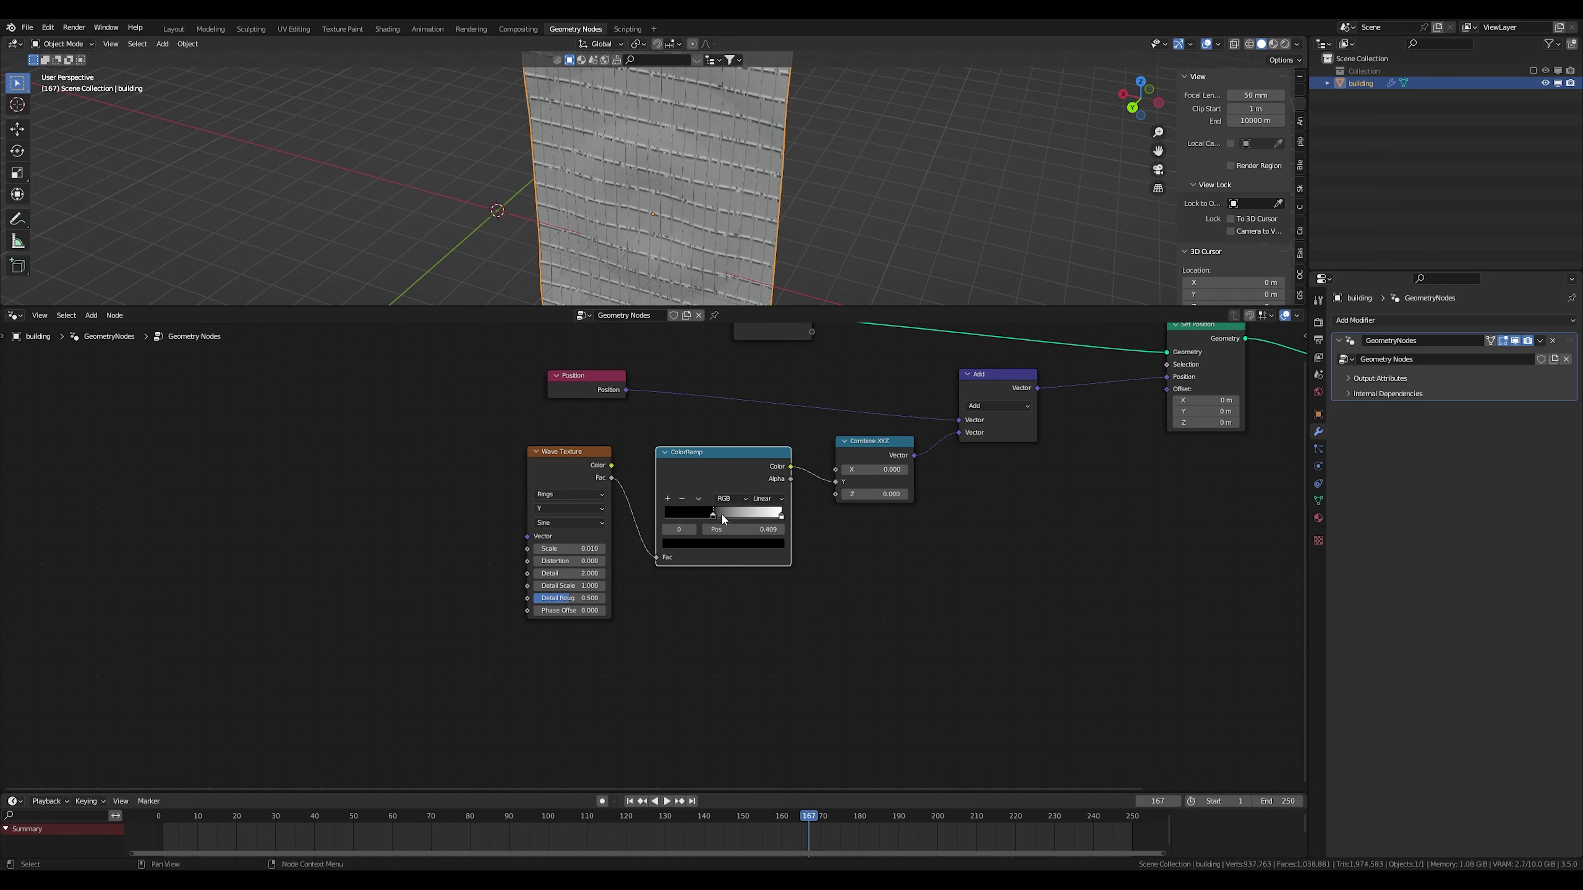
# Move the ColorRamp stop to position 0.99
pyautogui.moveTo(753, 515); pyautogui.dragTo(784, 516)
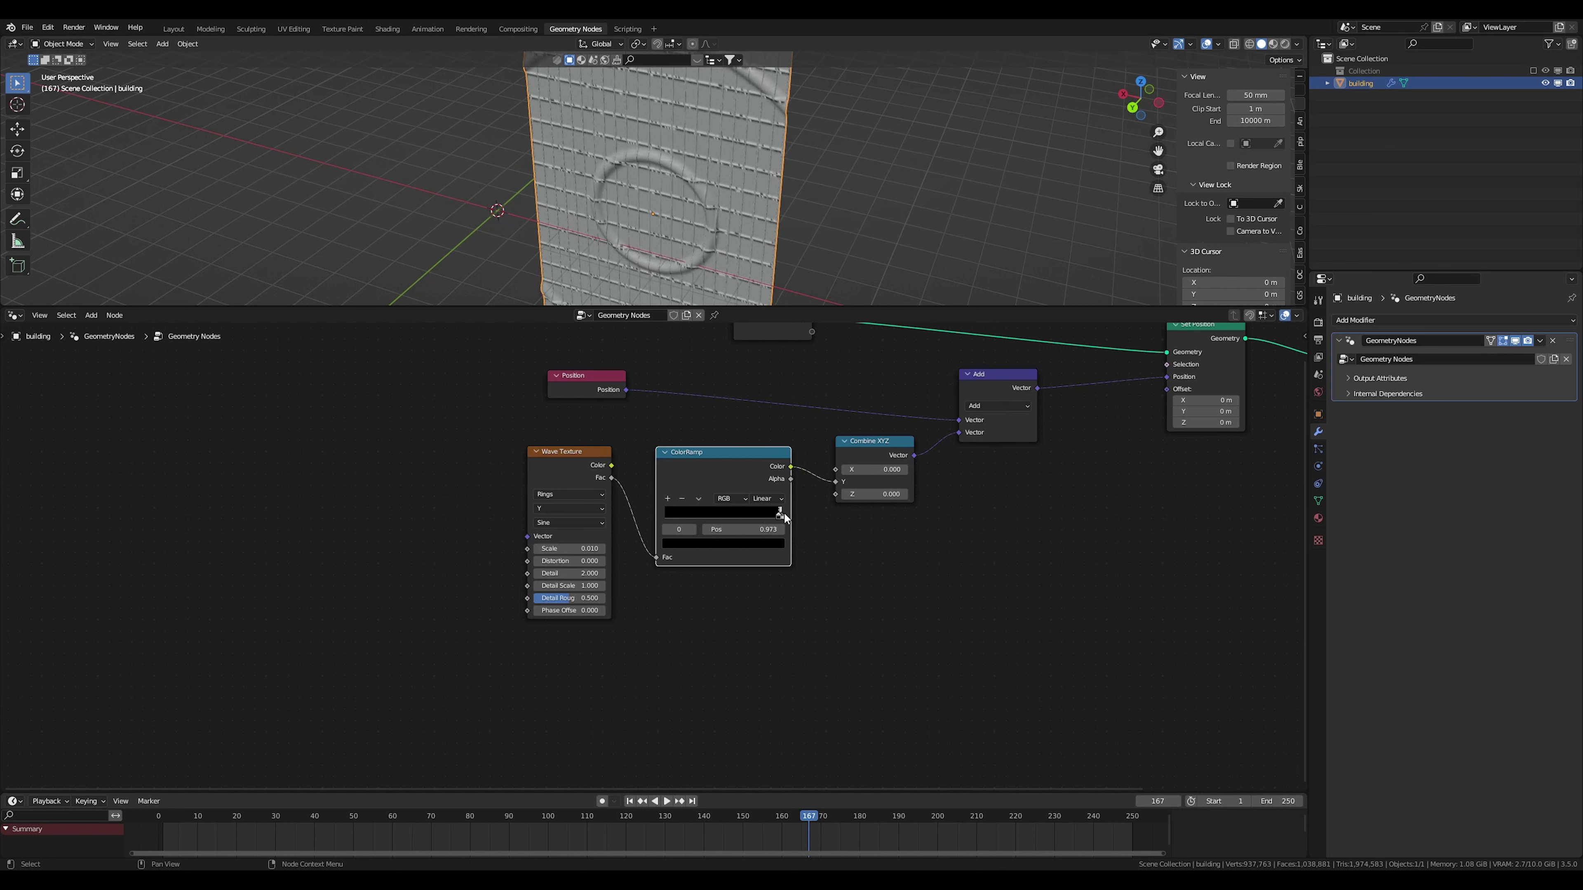
pyautogui.click(756, 535)
pyautogui.write('0.99')
pyautogui.press('Return')
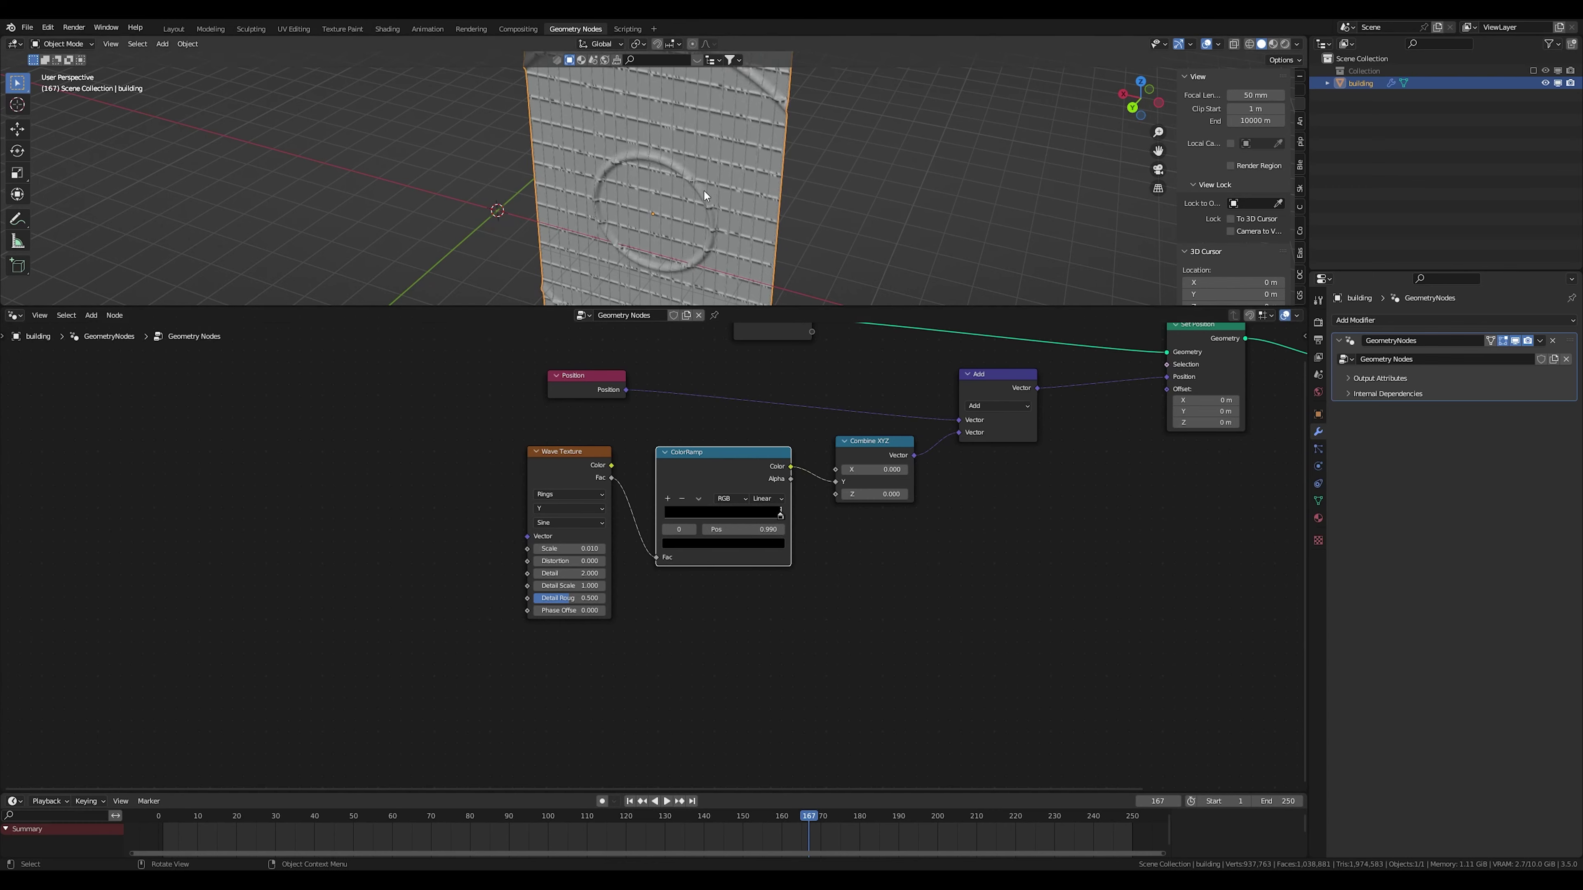
pyautogui.moveTo(708, 186); pyautogui.dragTo(651, 172, button='middle')
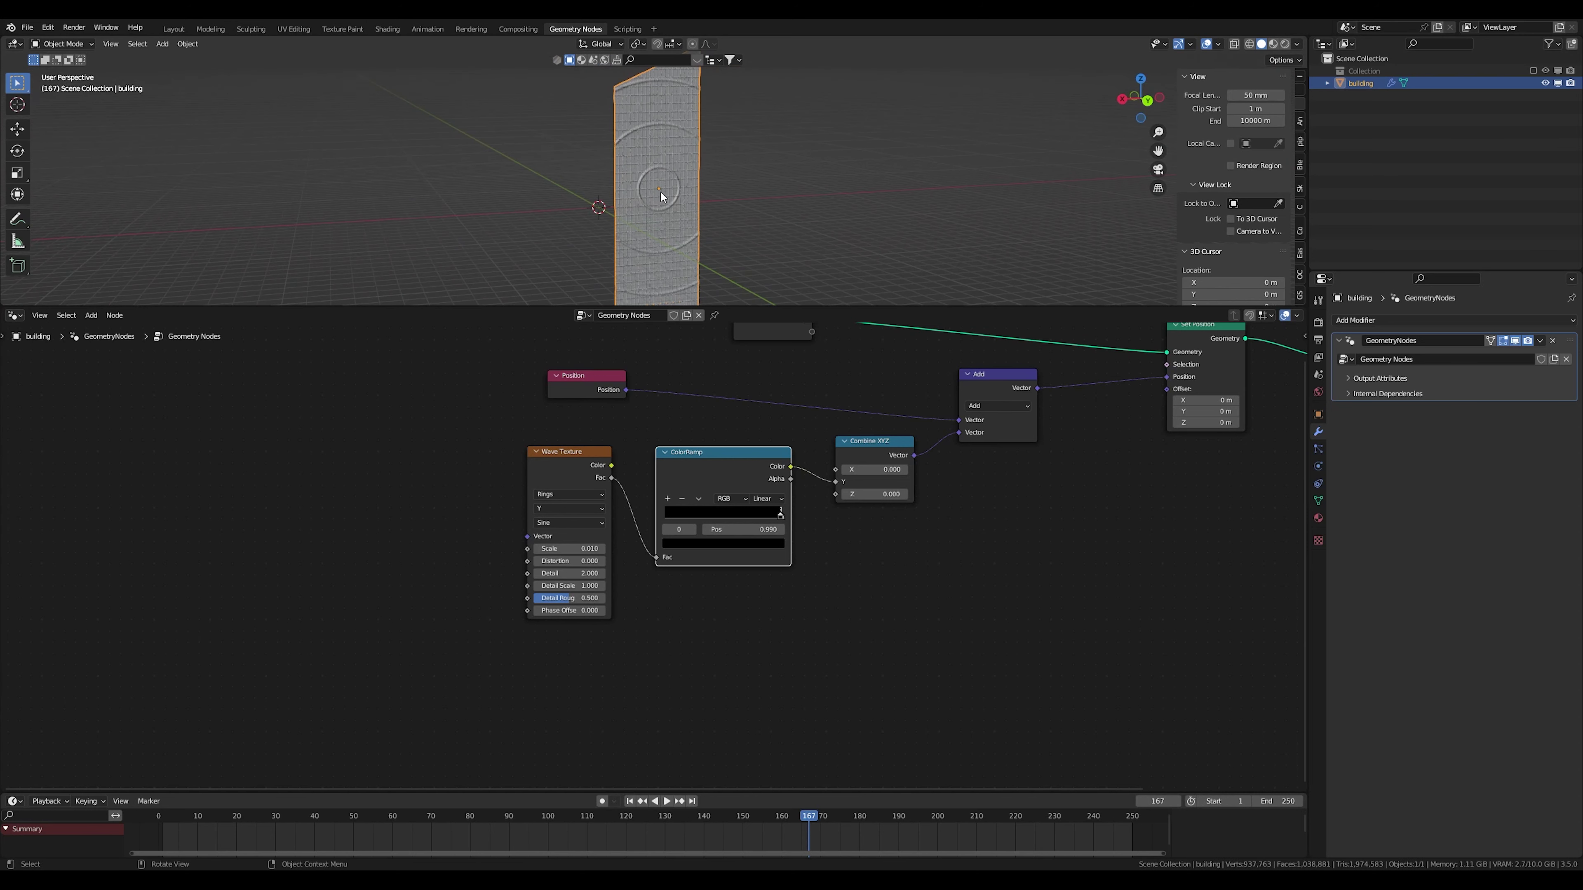
# Lower the Wave Texture Scale to 0.002
pyautogui.scroll(5, 658, 201)
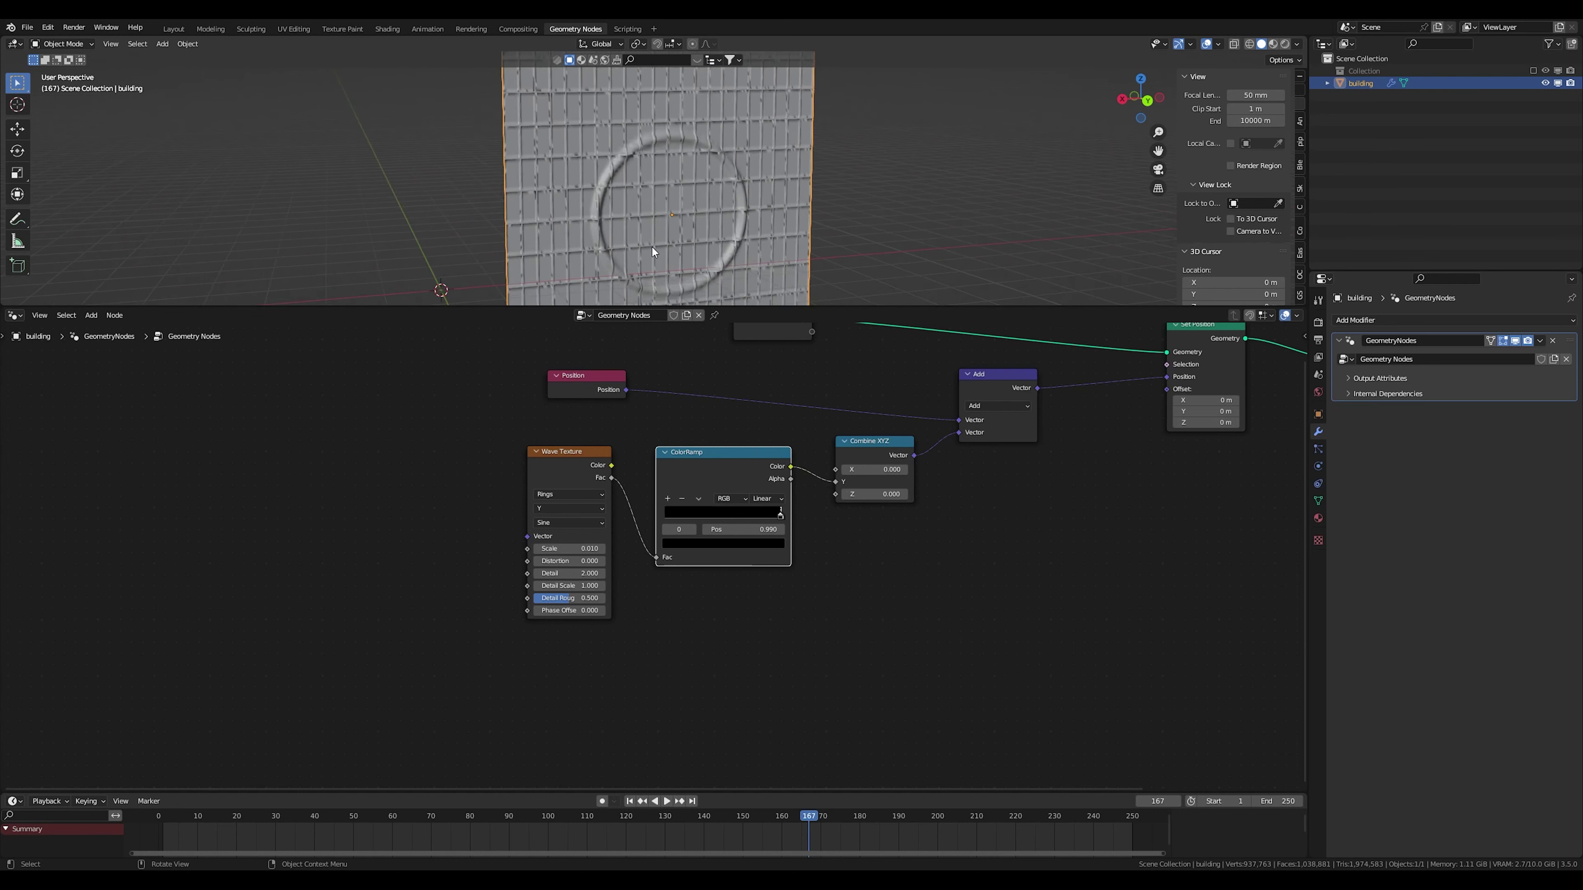
pyautogui.doubleClick(576, 549)
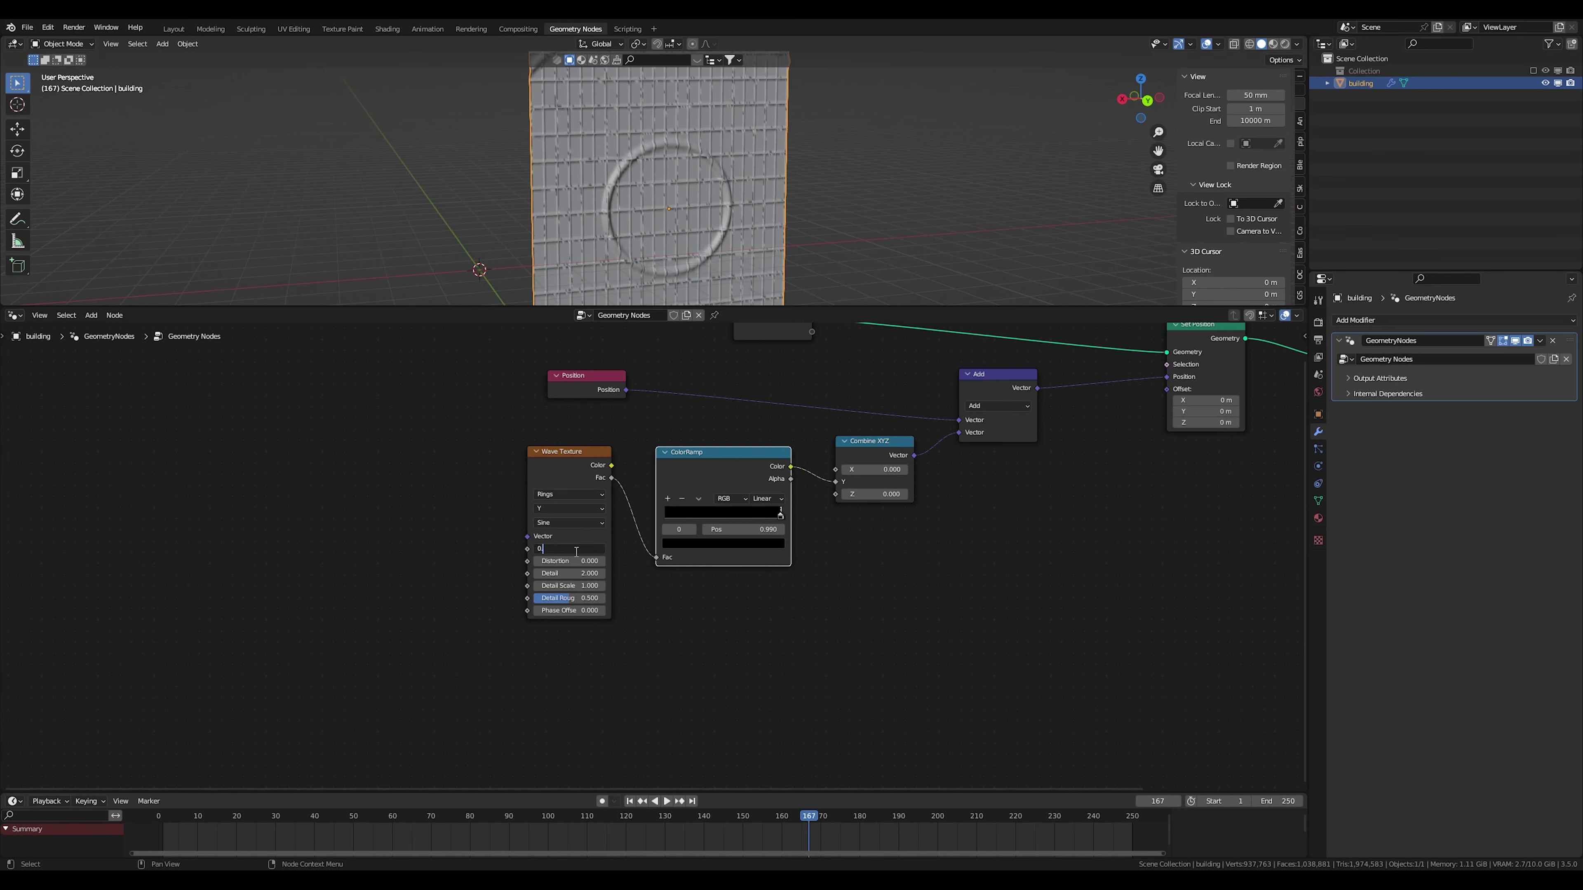
pyautogui.write('0.002')
pyautogui.press('Return')
pyautogui.moveTo(658, 230); pyautogui.dragTo(655, 218, button='middle')
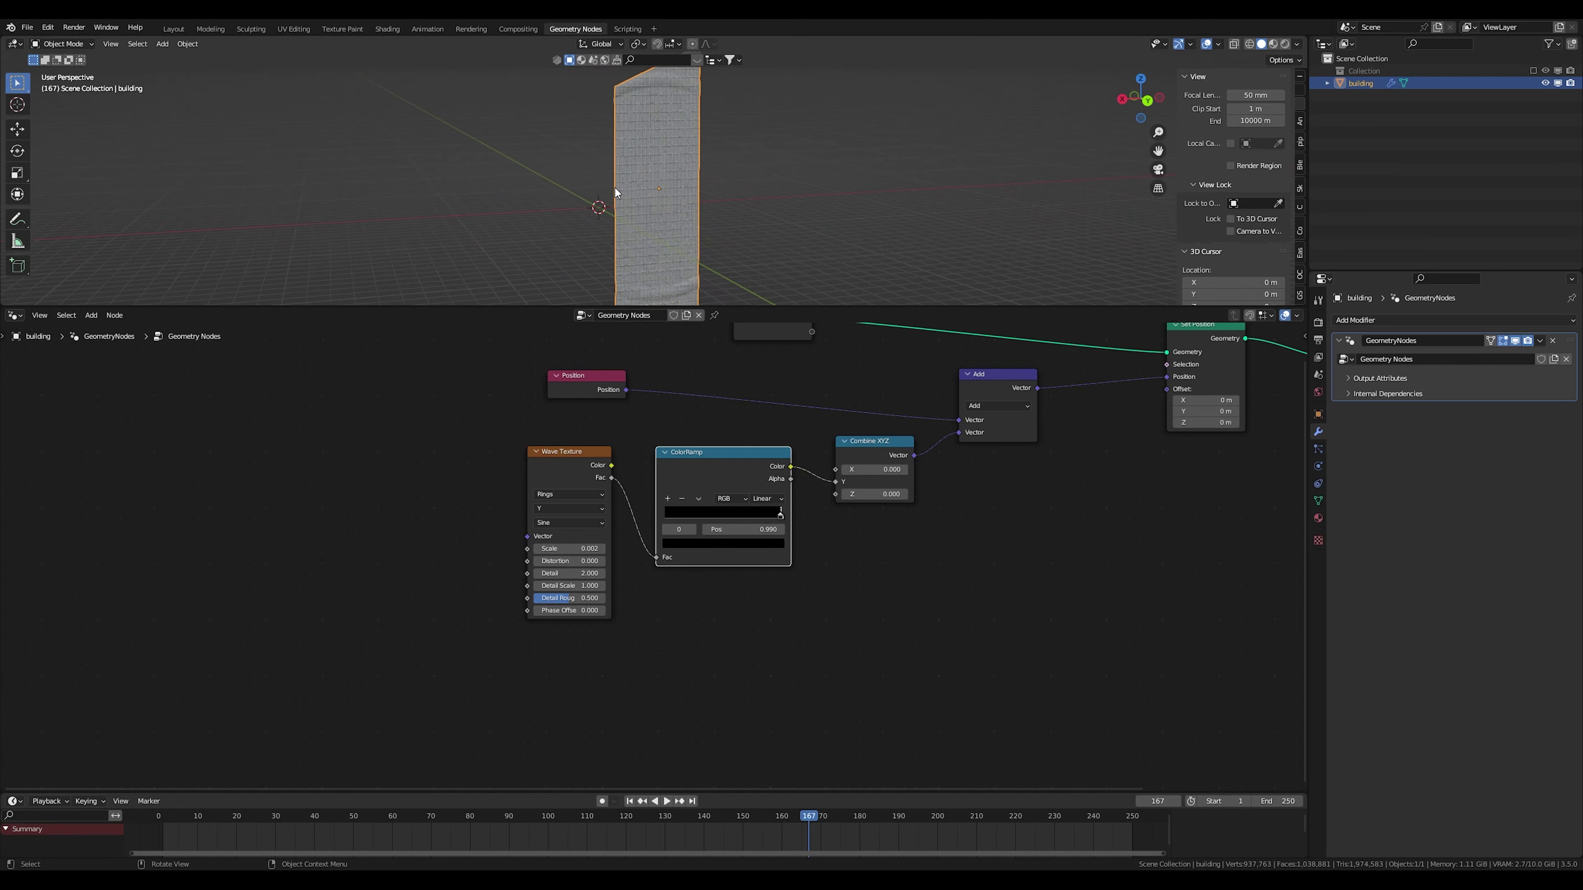
pyautogui.moveTo(638, 194); pyautogui.dragTo(687, 146, button='middle')
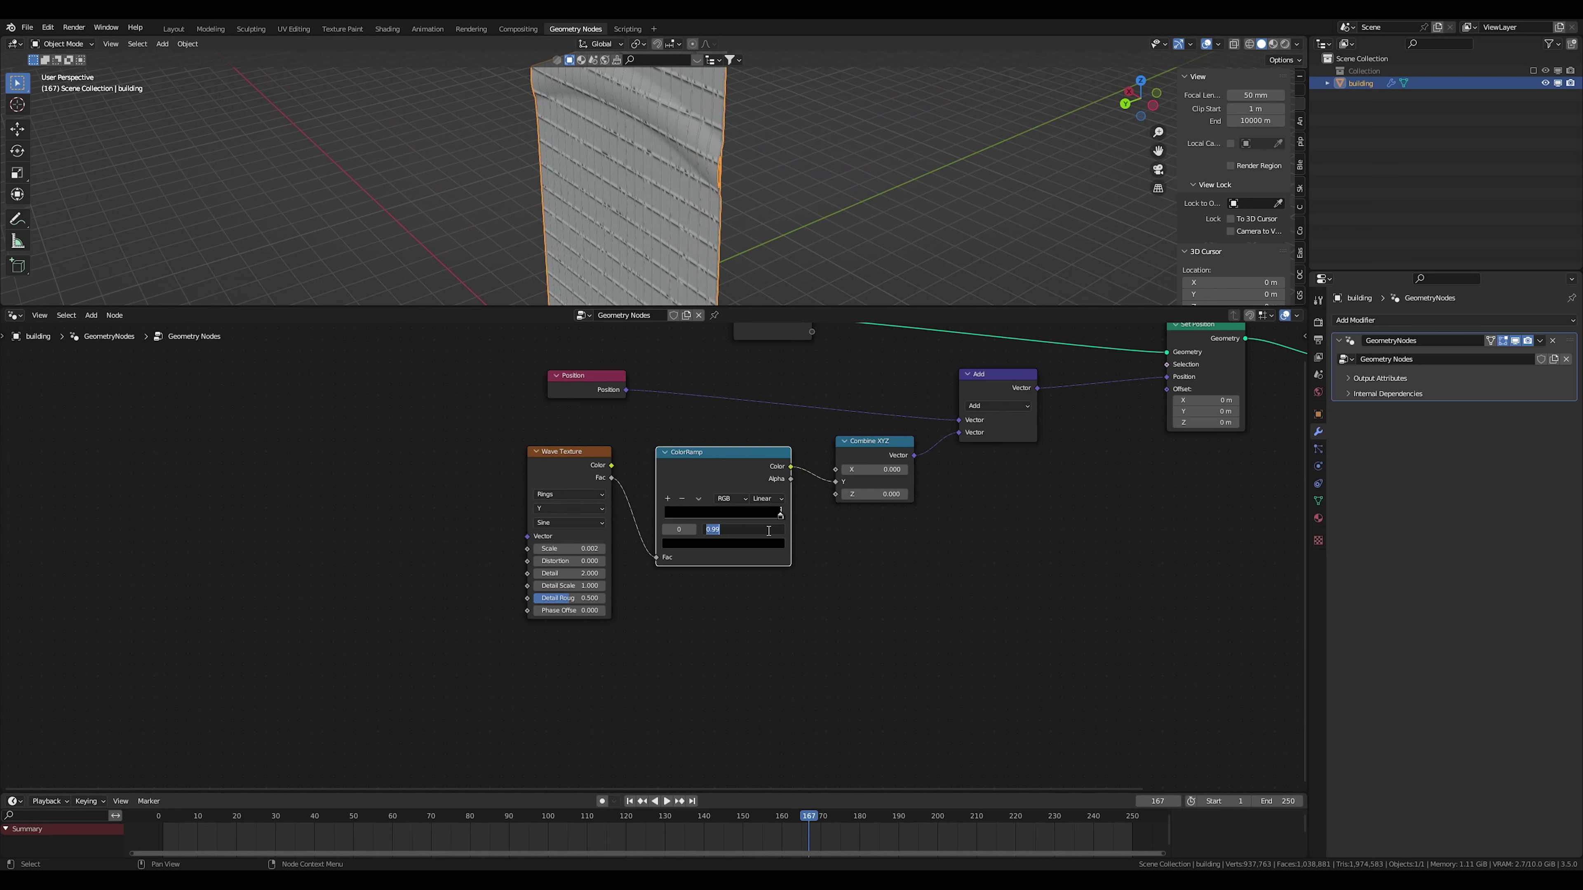
# Set the ramp stop to 0.999 and the wave's Phase Offset to 2.600
pyautogui.write('0.999')
pyautogui.press('Return')
pyautogui.moveTo(686, 187); pyautogui.dragTo(692, 156, button='middle')
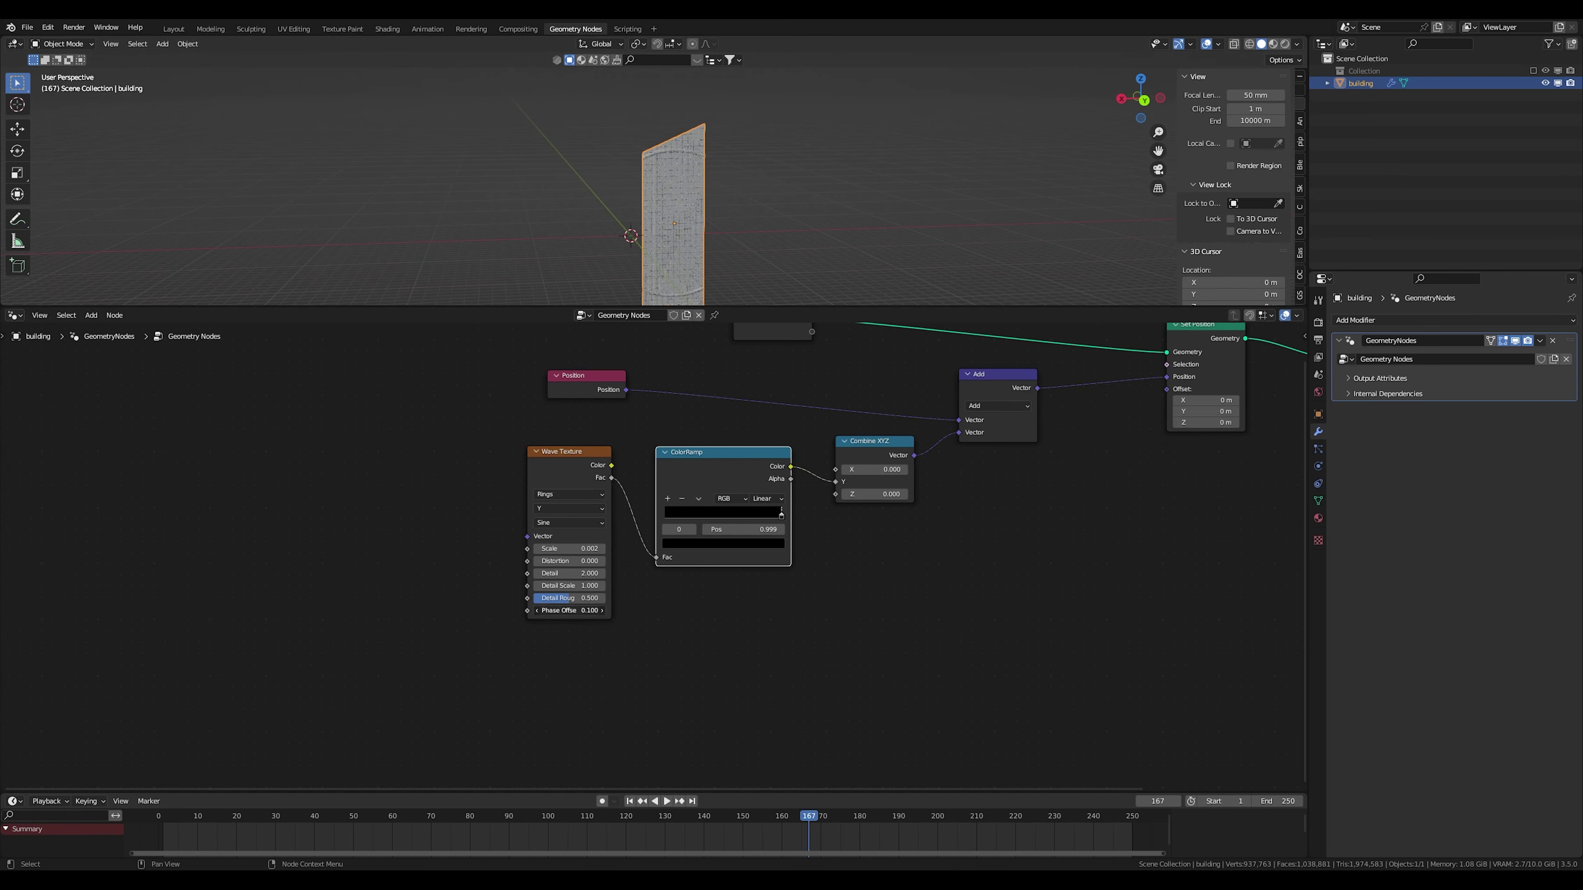
pyautogui.click(537, 610)
pyautogui.scroll(6, 676, 215)
pyautogui.moveTo(690, 133); pyautogui.dragTo(654, 176, button='middle')
# Insert a Math node between ColorRamp and Combine XYZ and switch it to Multiply
pyautogui.hotkey('shift', 'a')
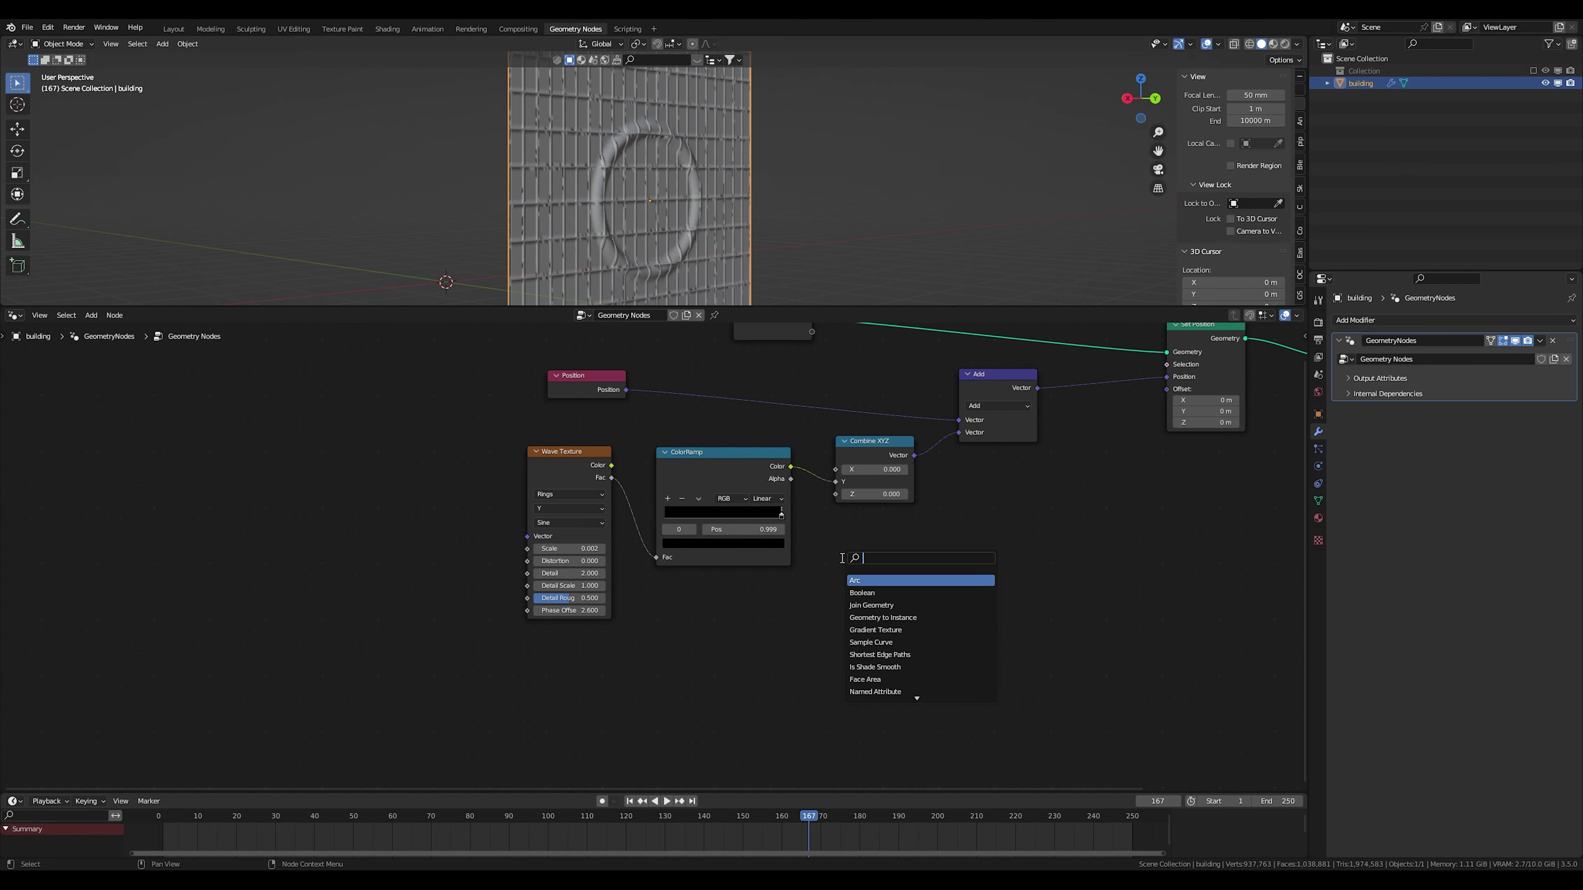
pyautogui.write('add')
pyautogui.press('Return')
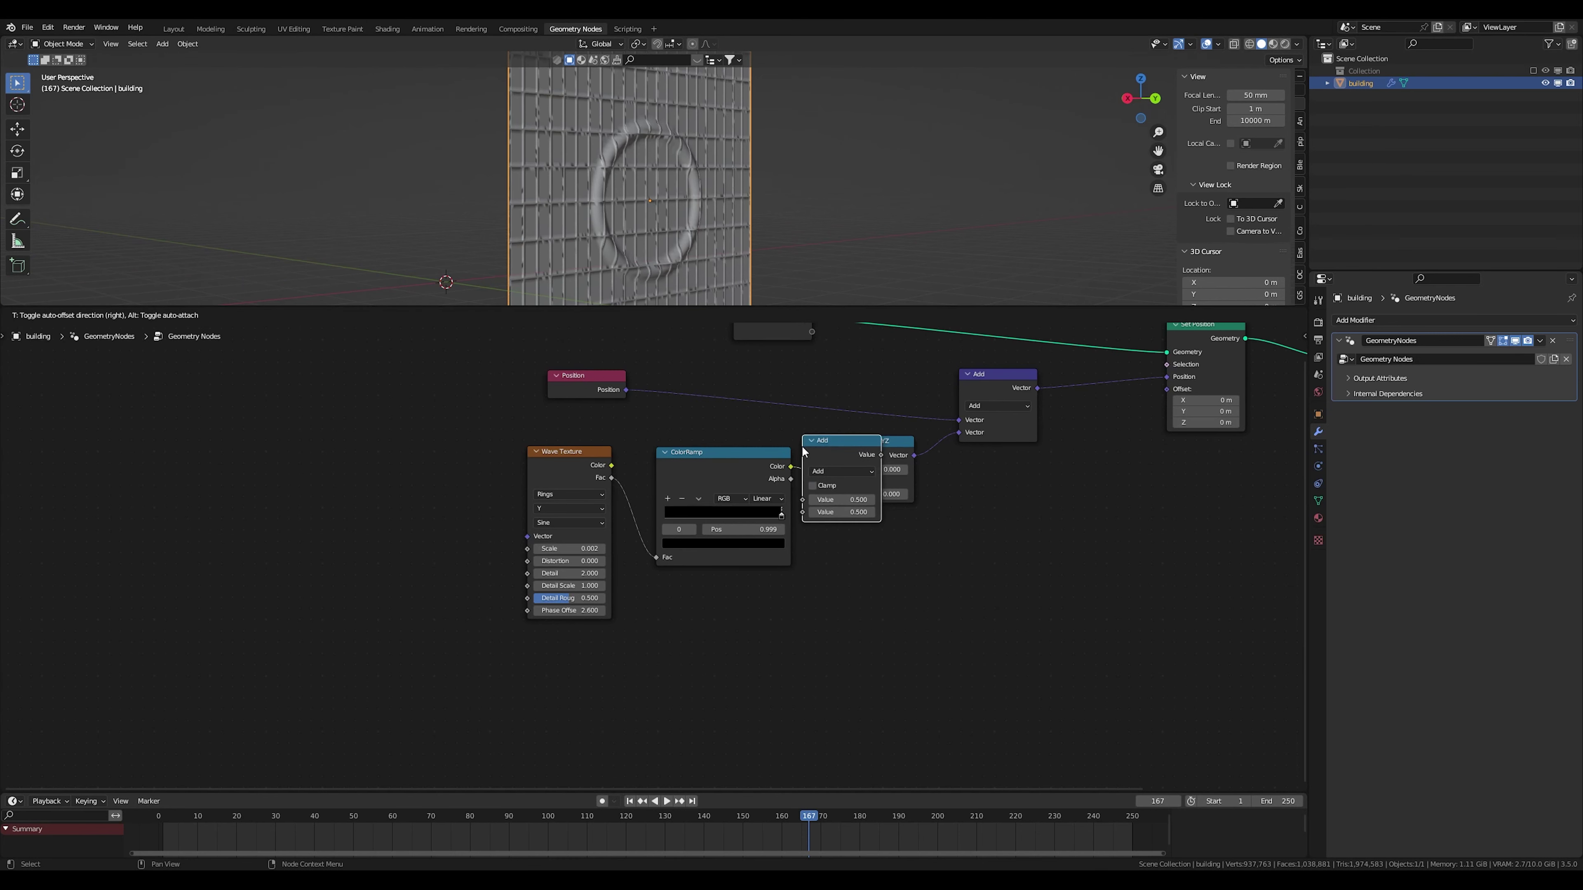
pyautogui.click(833, 446)
pyautogui.click(862, 480)
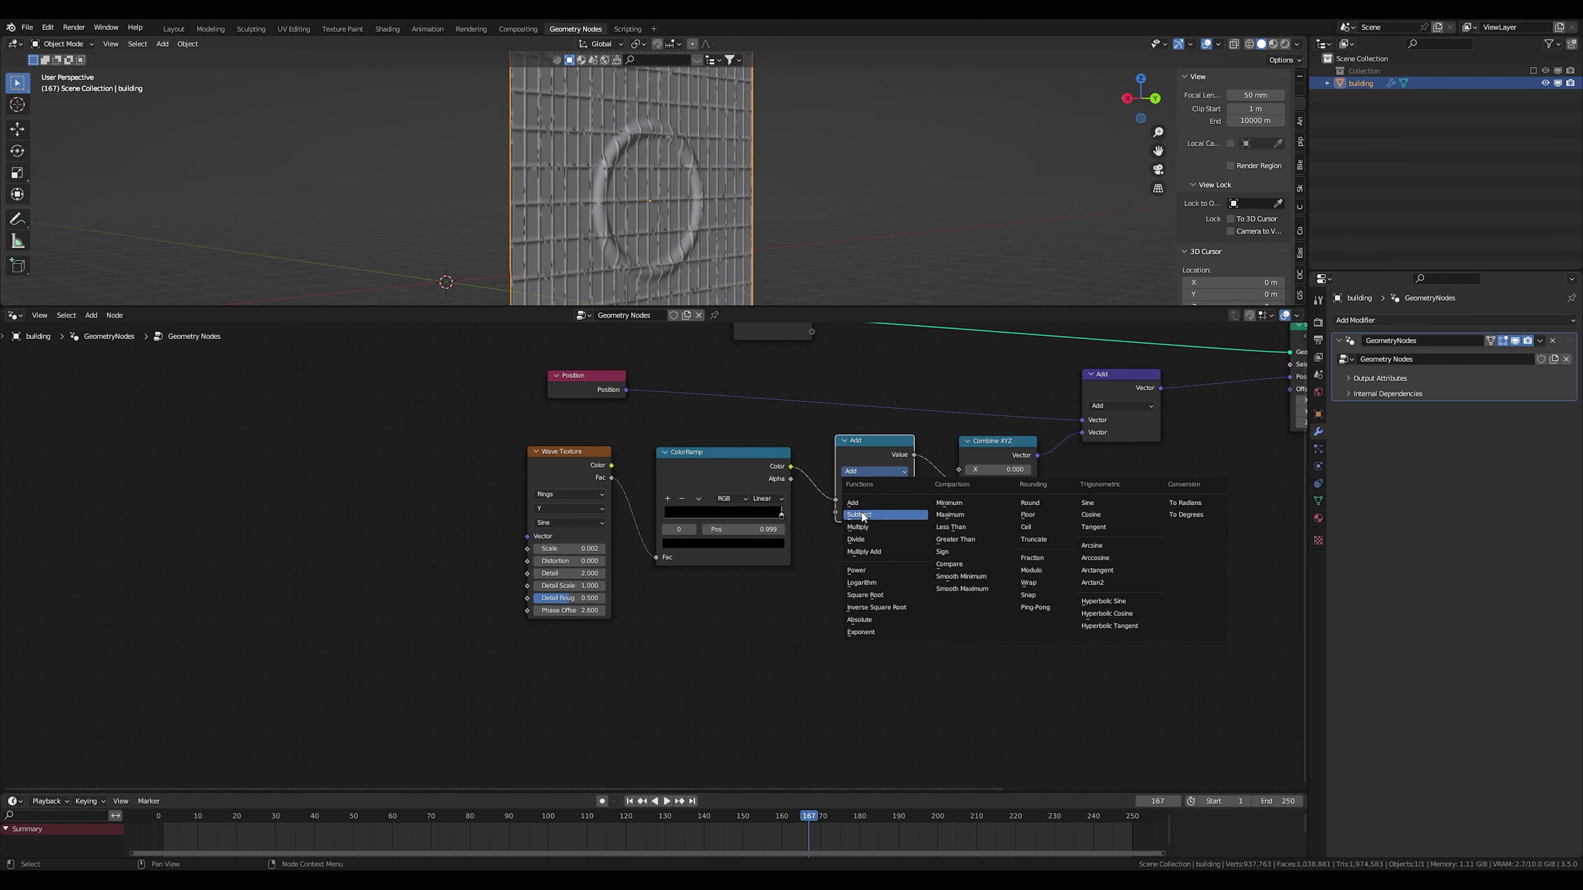
pyautogui.click(863, 521)
pyautogui.moveTo(652, 90); pyautogui.dragTo(677, 176, button='middle')
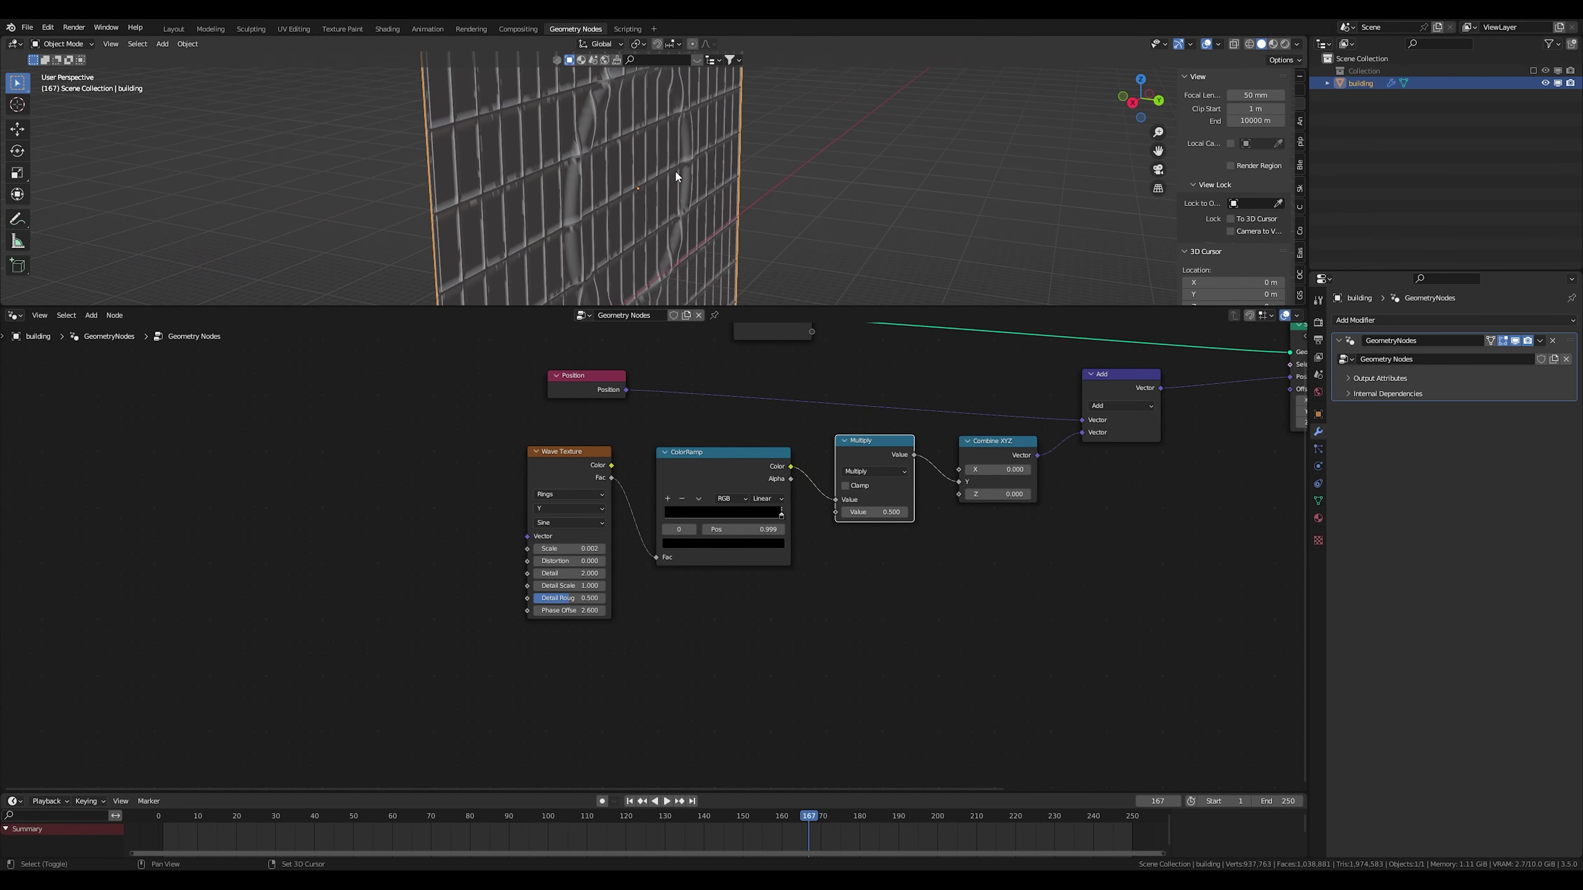
# Set the Multiply node's value to 0.750 for a shallower ring dent
pyautogui.click(874, 512)
pyautogui.write('5.2')
pyautogui.press('Return')
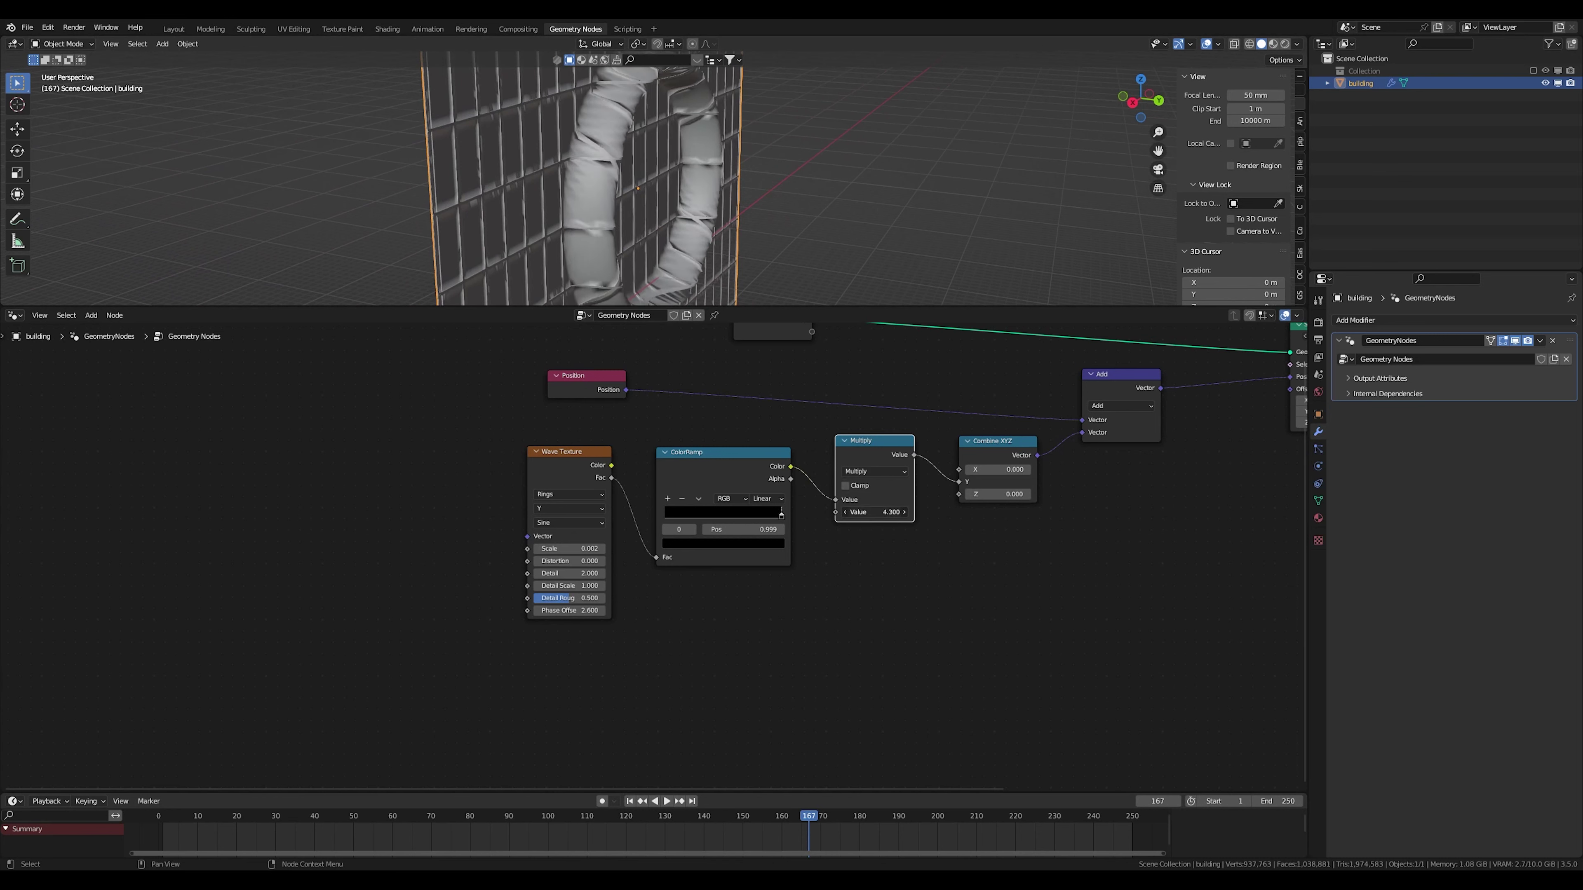
pyautogui.moveTo(874, 512); pyautogui.dragTo(835, 512)
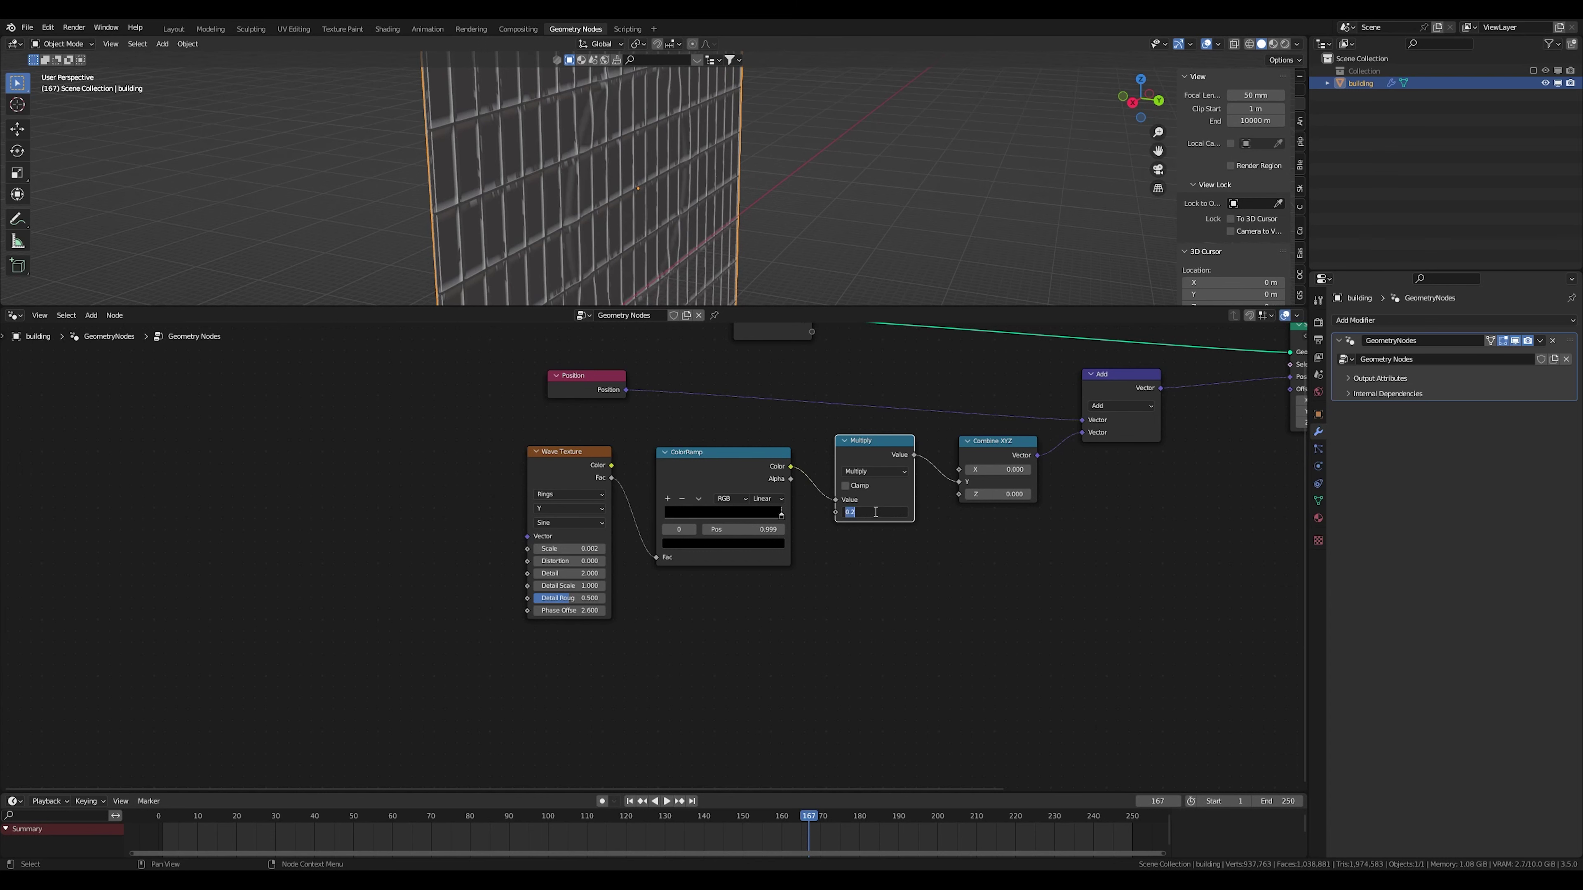
pyautogui.press('Return')
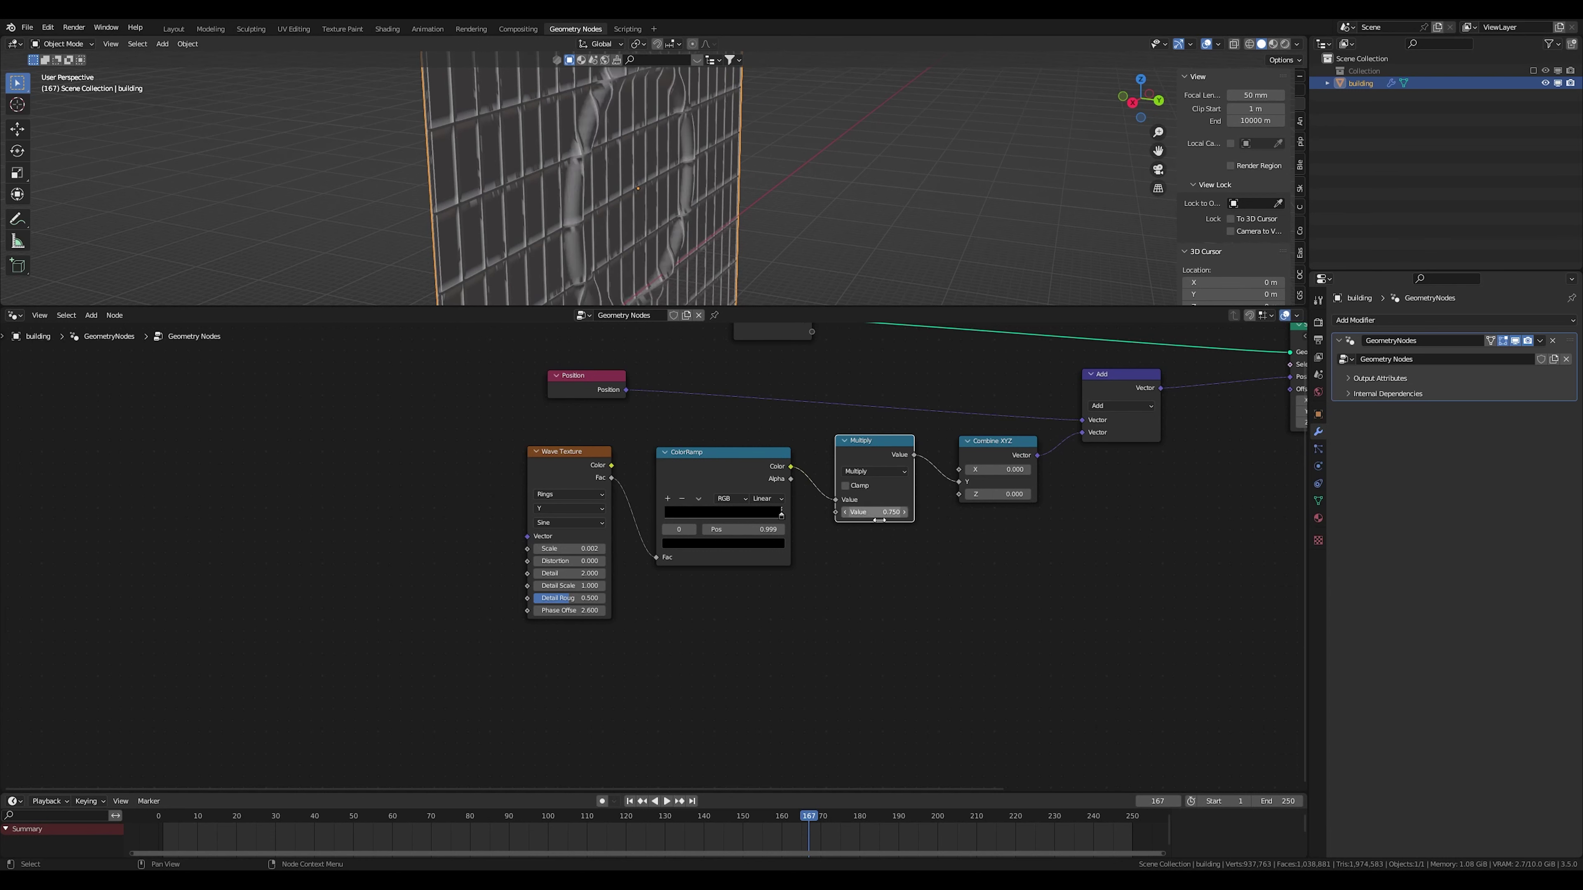
pyautogui.moveTo(717, 153); pyautogui.dragTo(609, 169, button='middle')
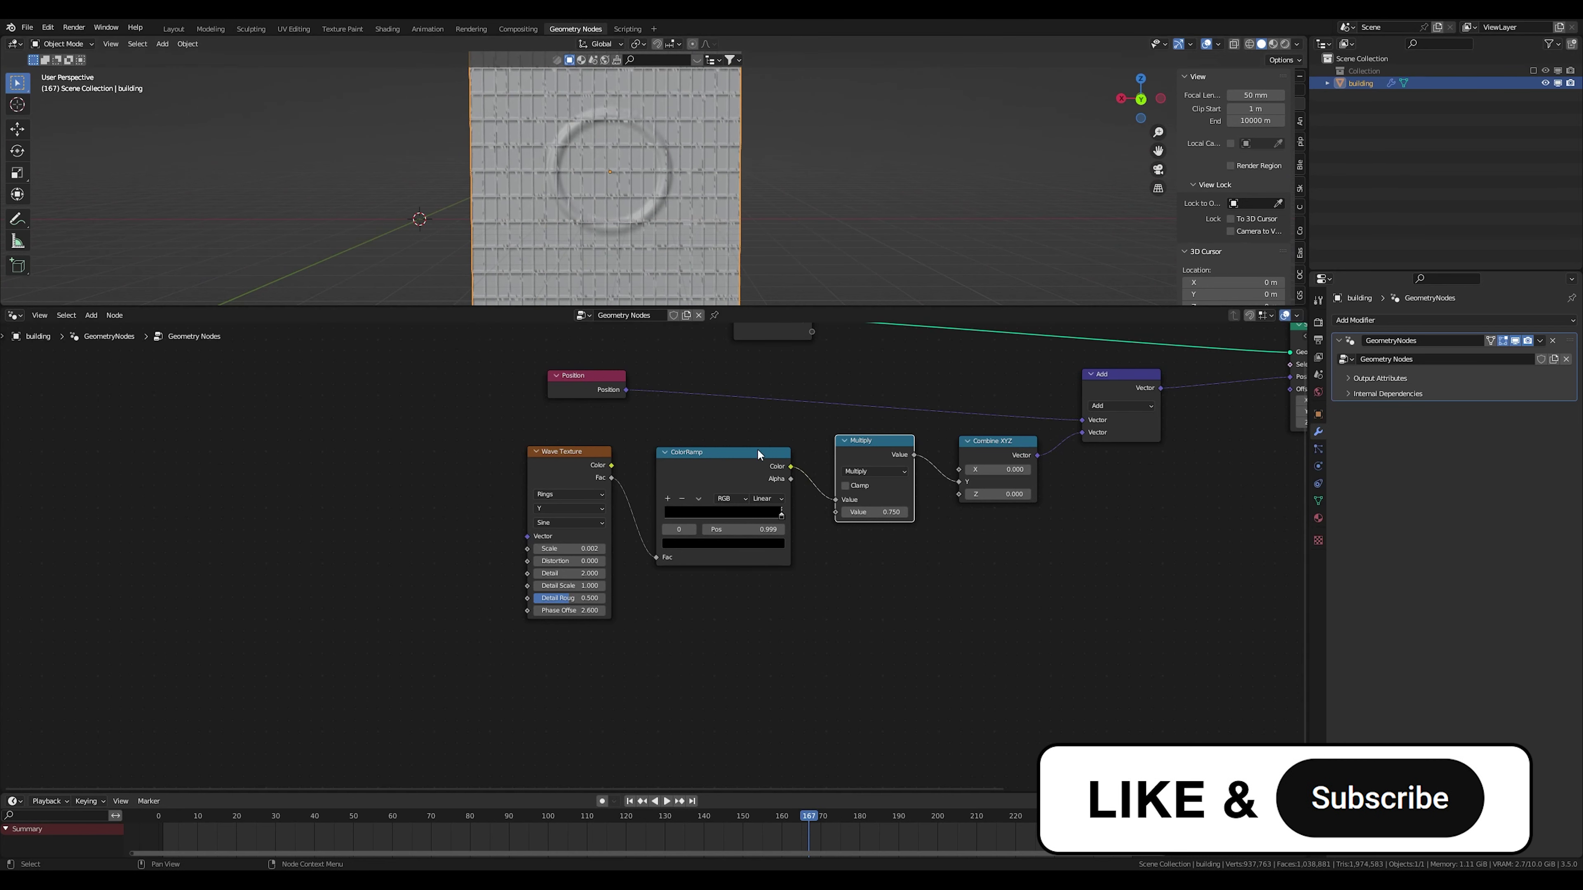
# Return the Phase Offset to 2.800 and place a copy of the Position node further left
pyautogui.moveTo(570, 610); pyautogui.dragTo(598, 611)
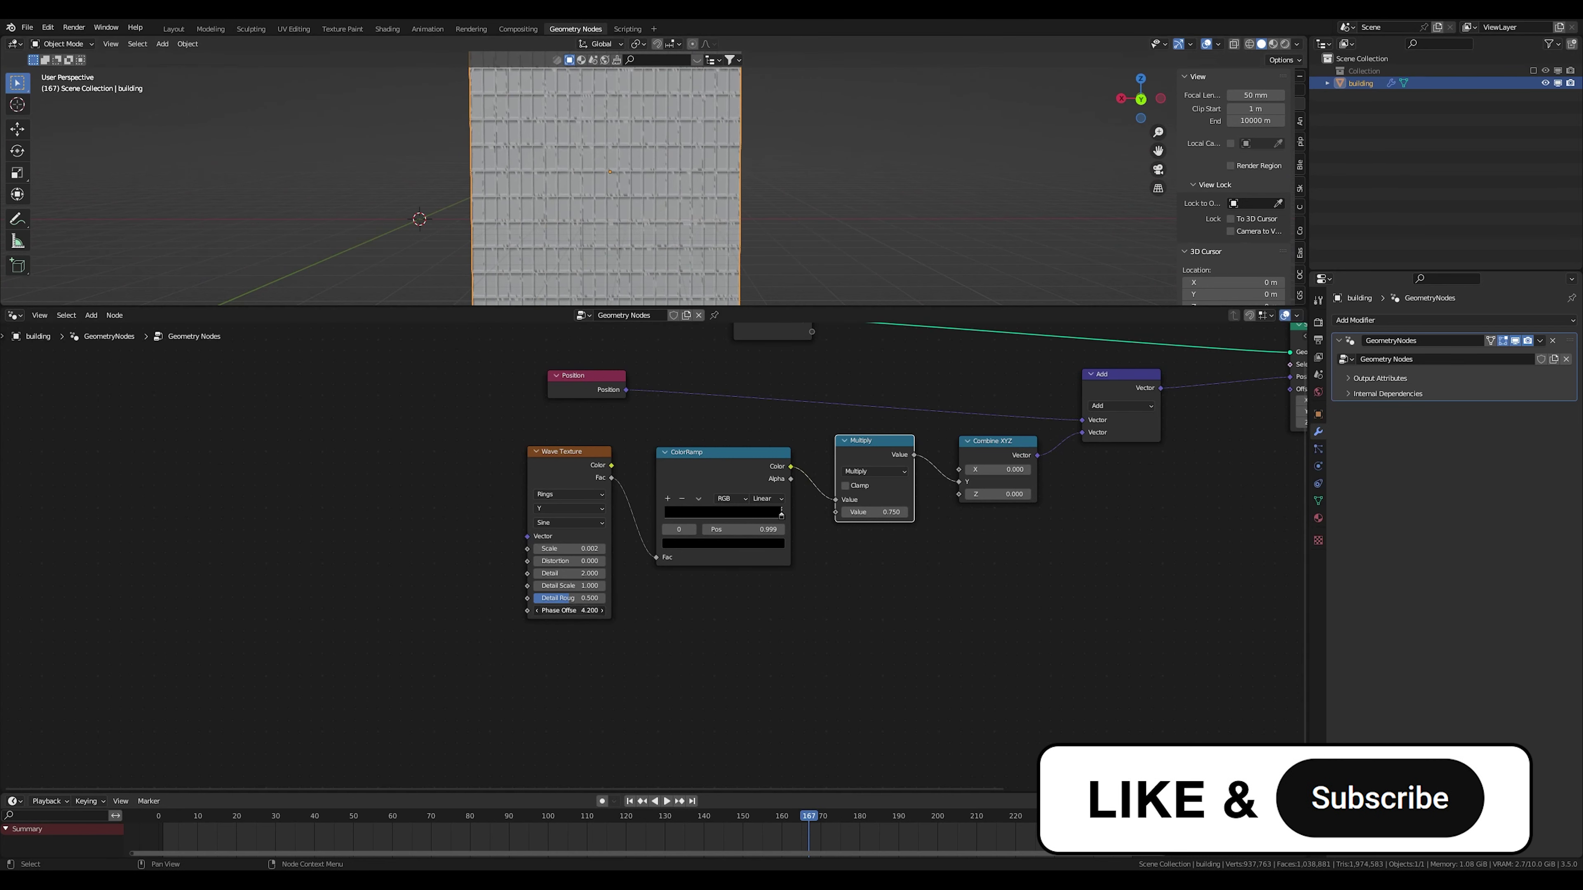
pyautogui.moveTo(579, 610); pyautogui.dragTo(572, 611)
pyautogui.click(573, 378)
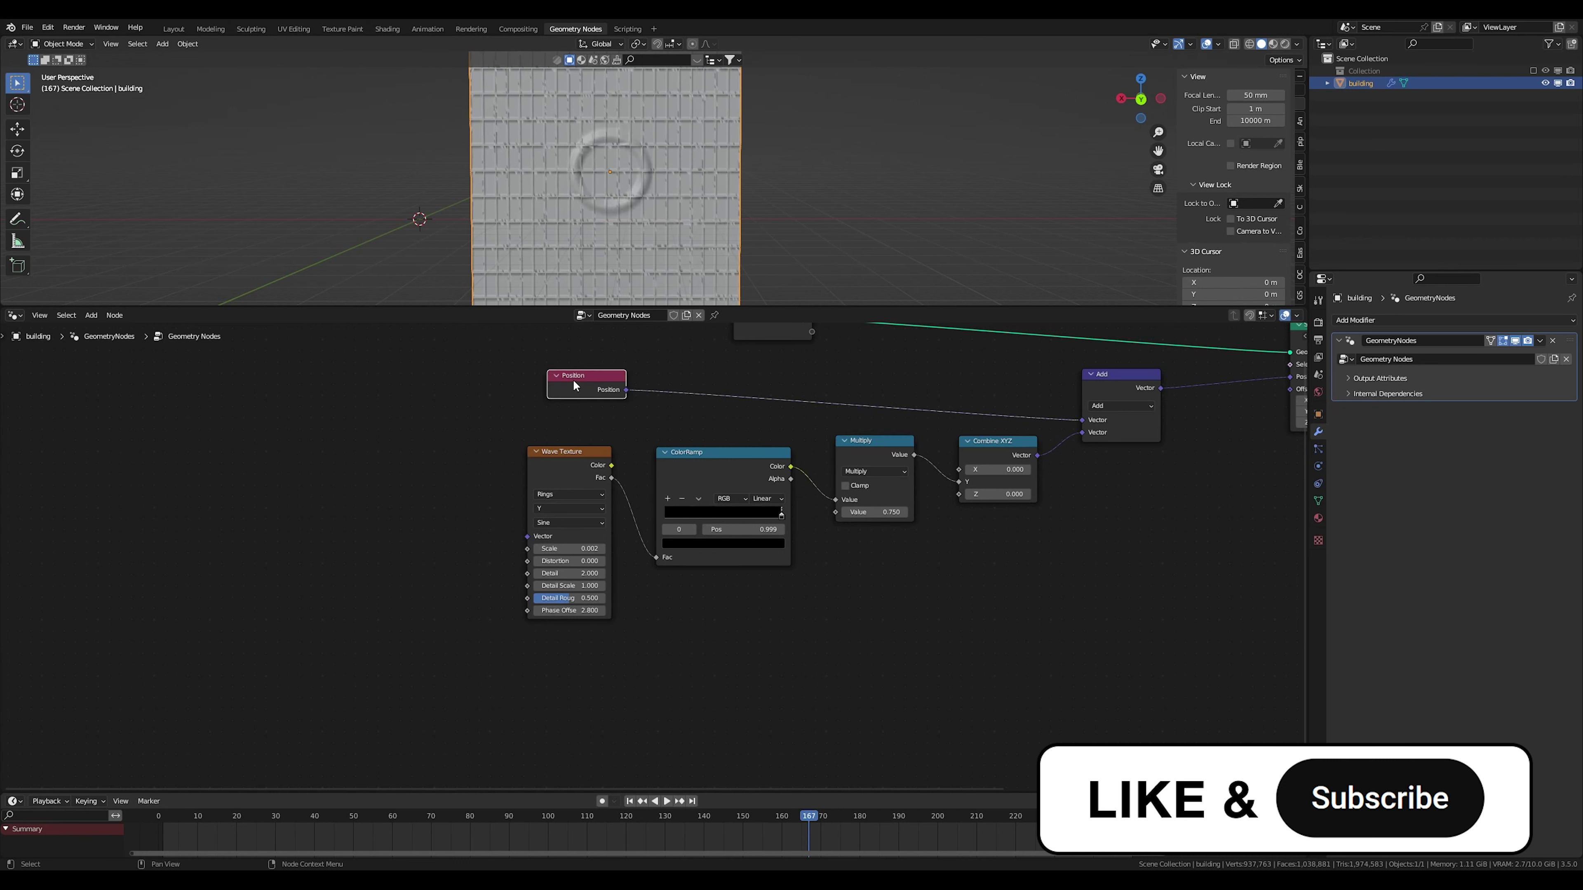
pyautogui.hotkey('shift', 'd')
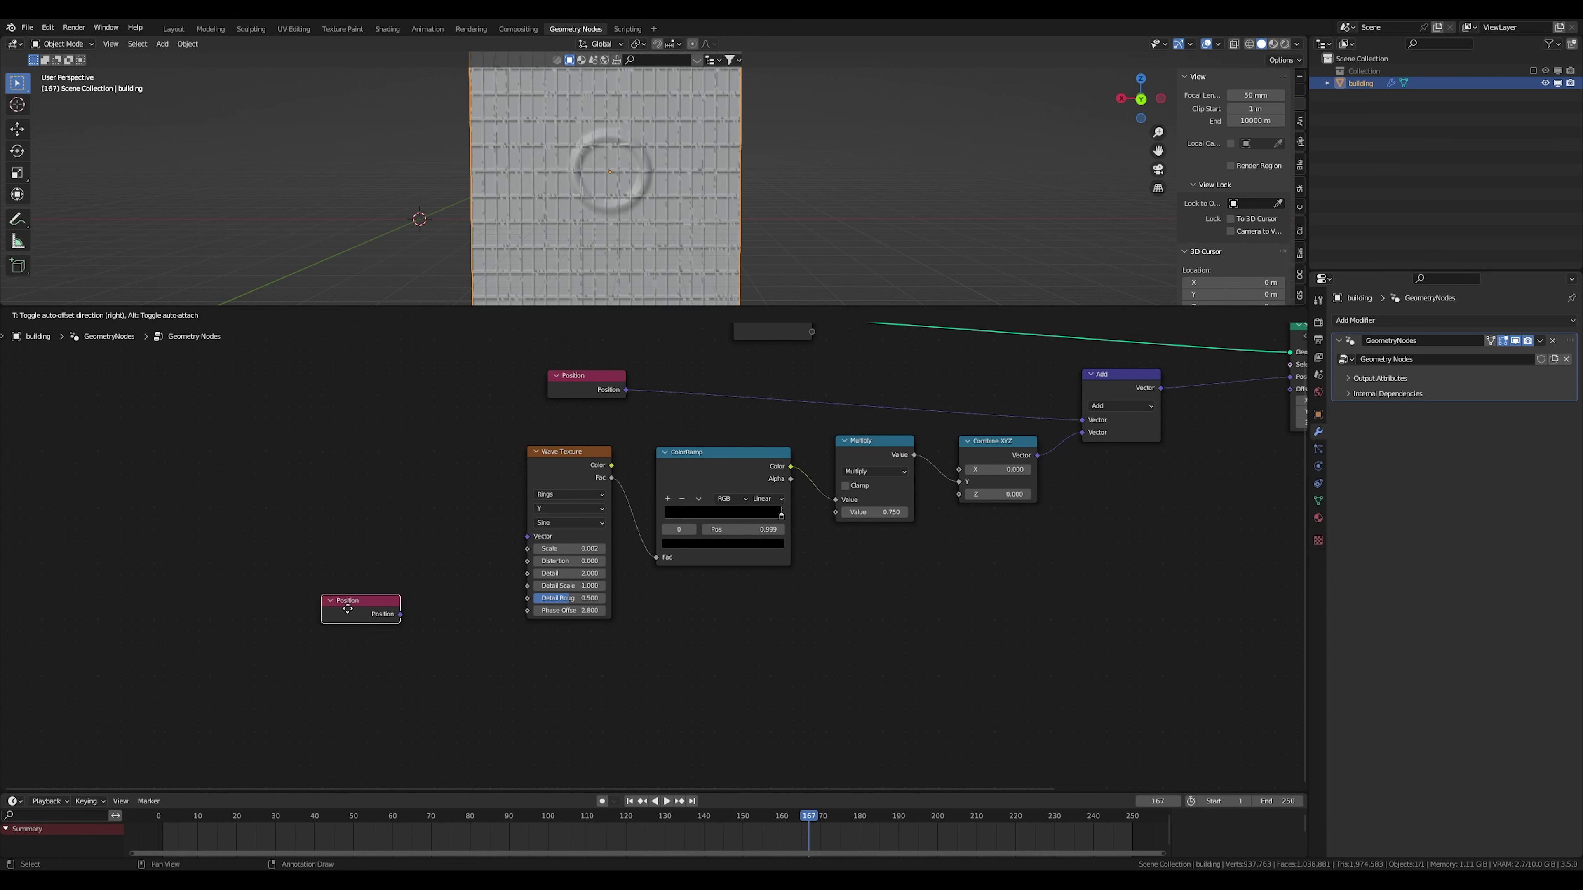
pyautogui.click(274, 551)
# Add a vector Add node linking the Position copy into the Wave Texture's Vector input
pyautogui.hotkey('shift', 'a')
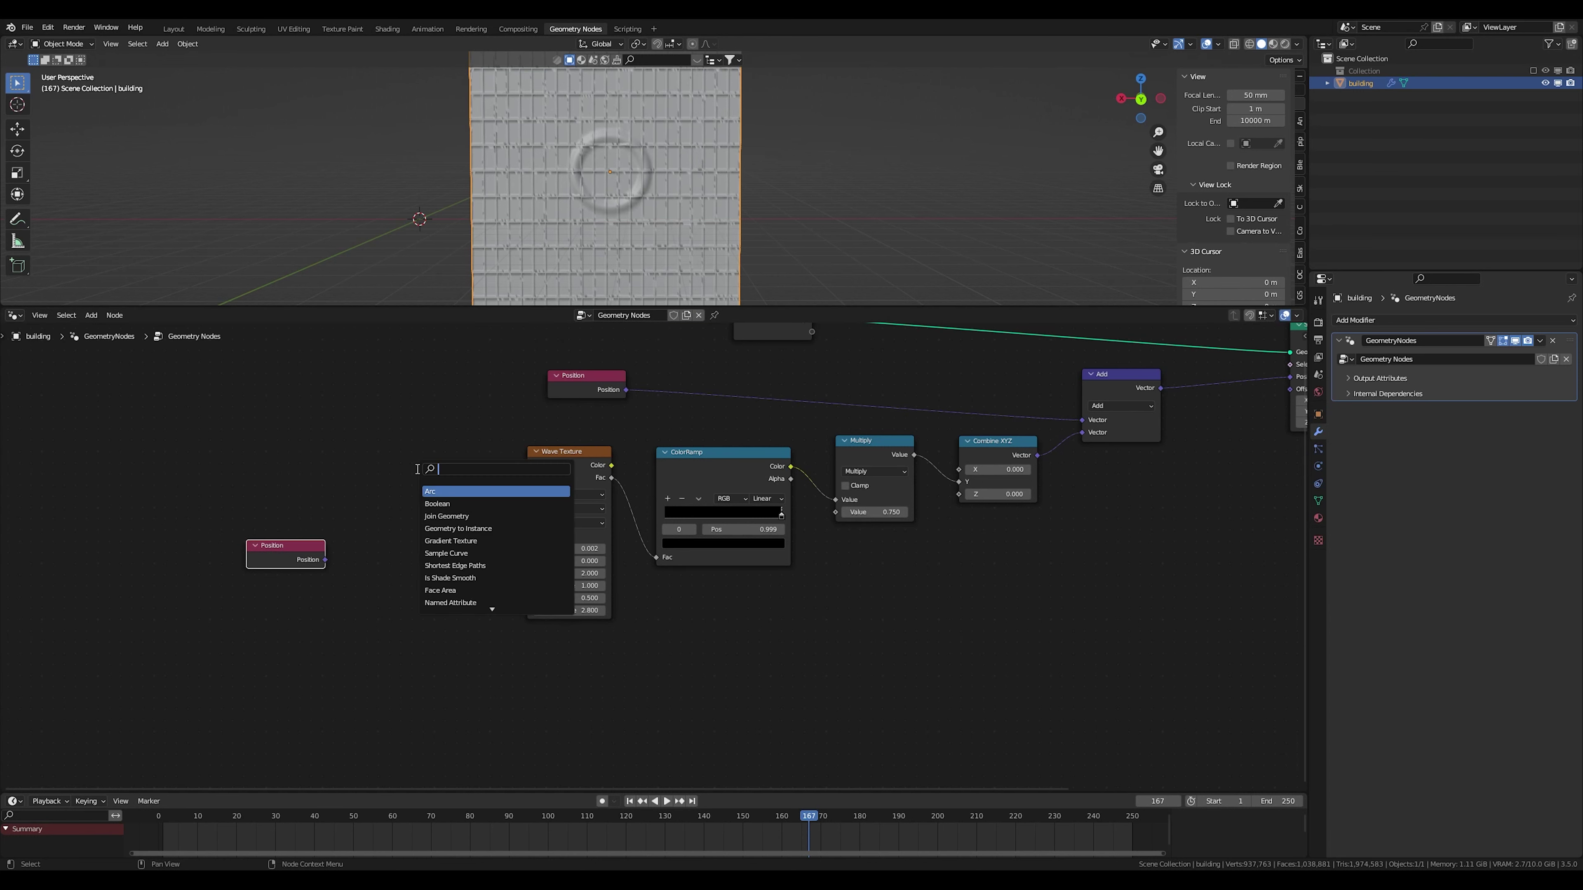
pyautogui.write('voctr')
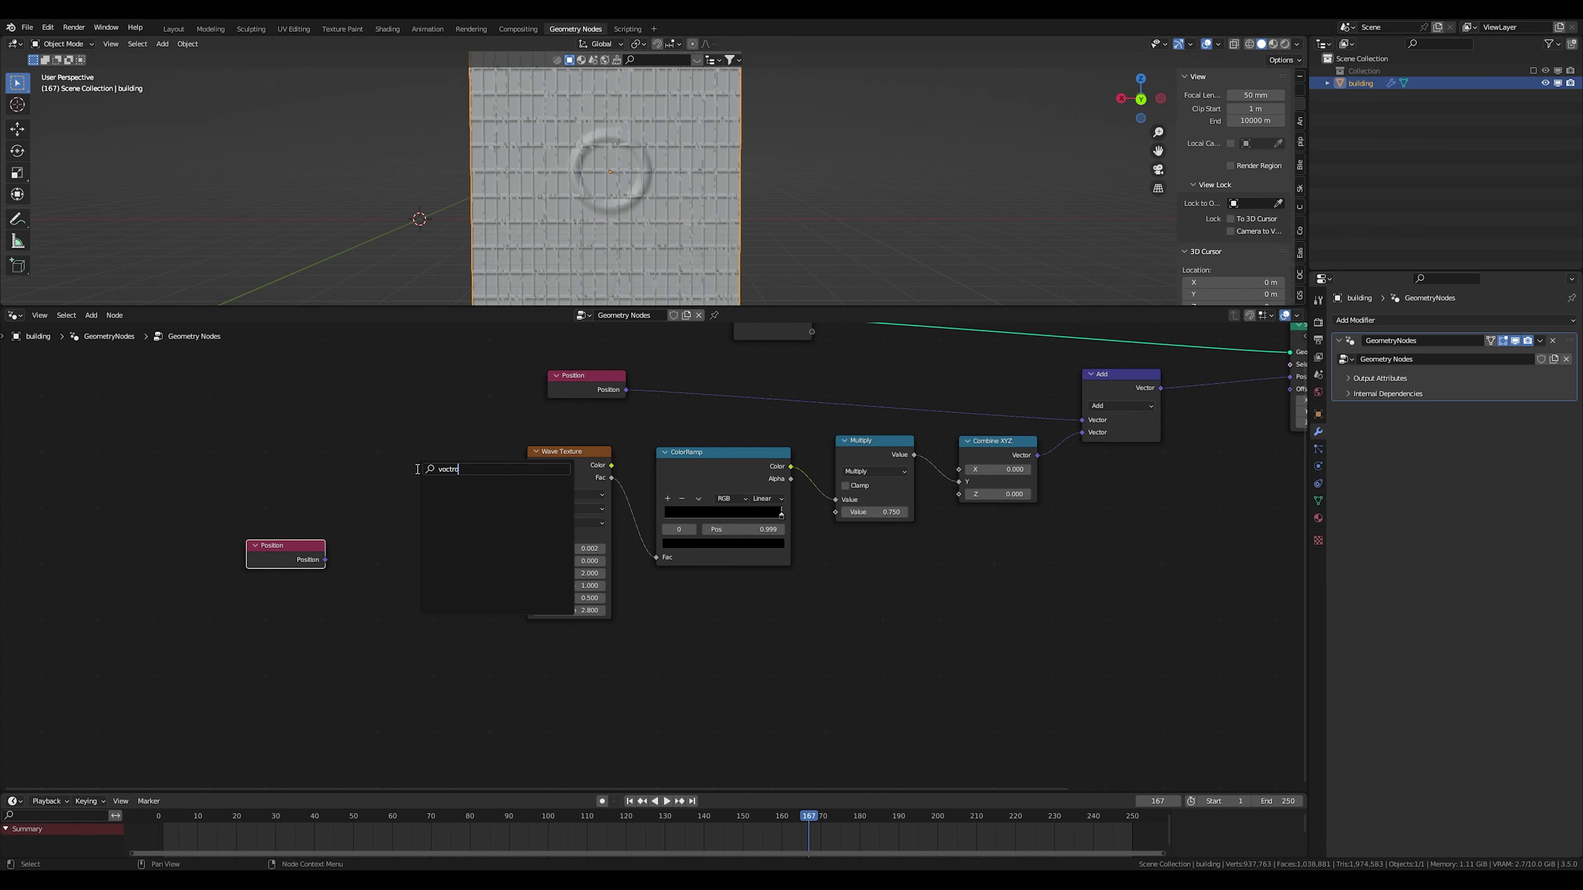
pyautogui.press('Down')
pyautogui.press('Return')
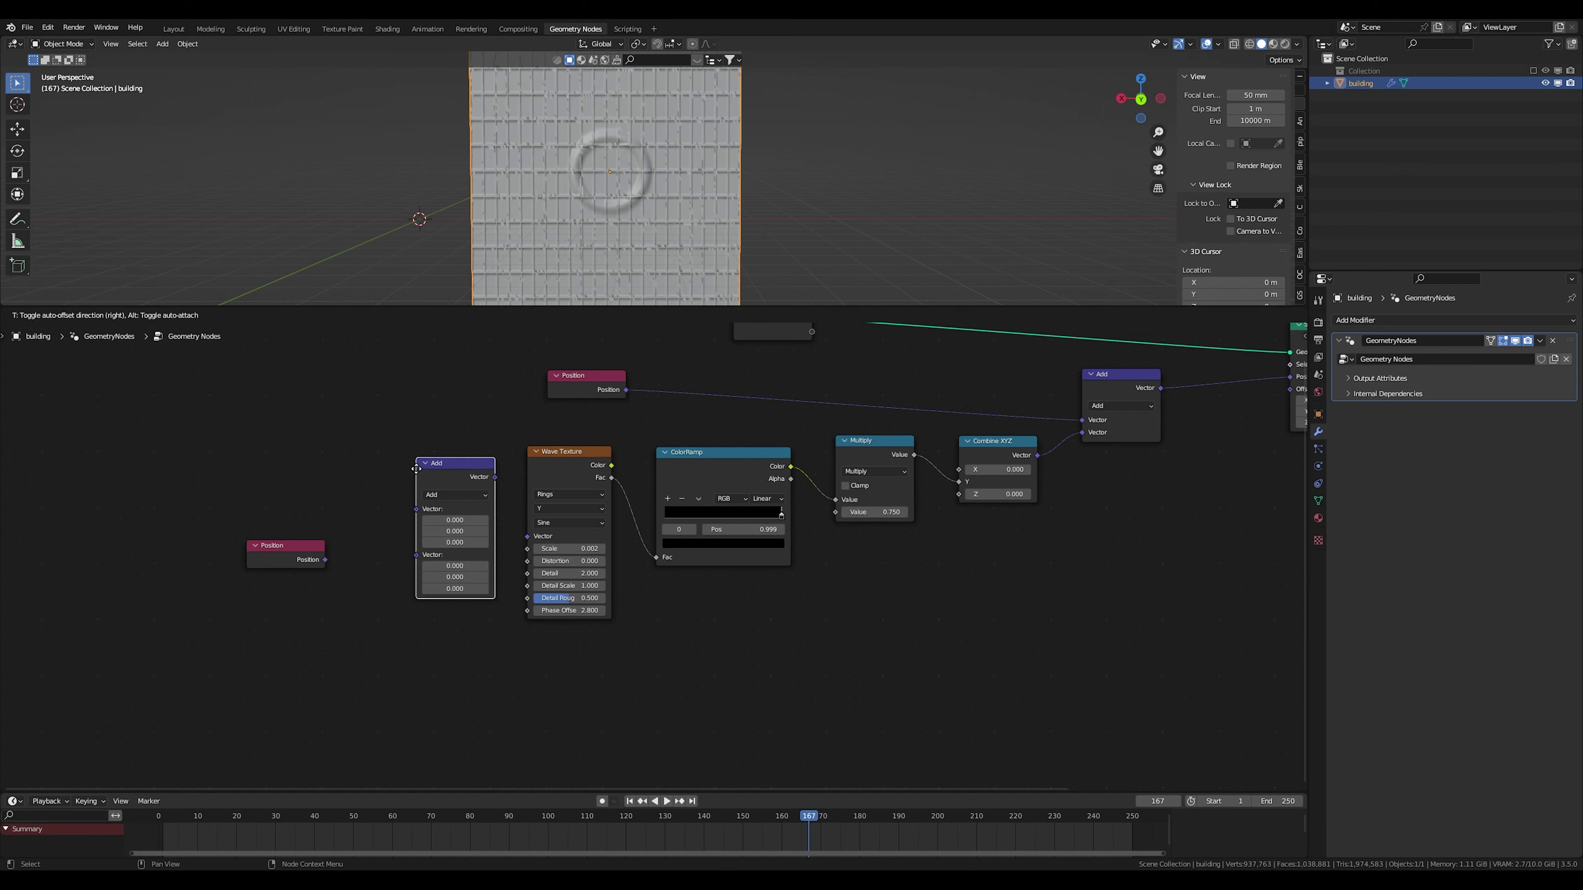
pyautogui.click(387, 502)
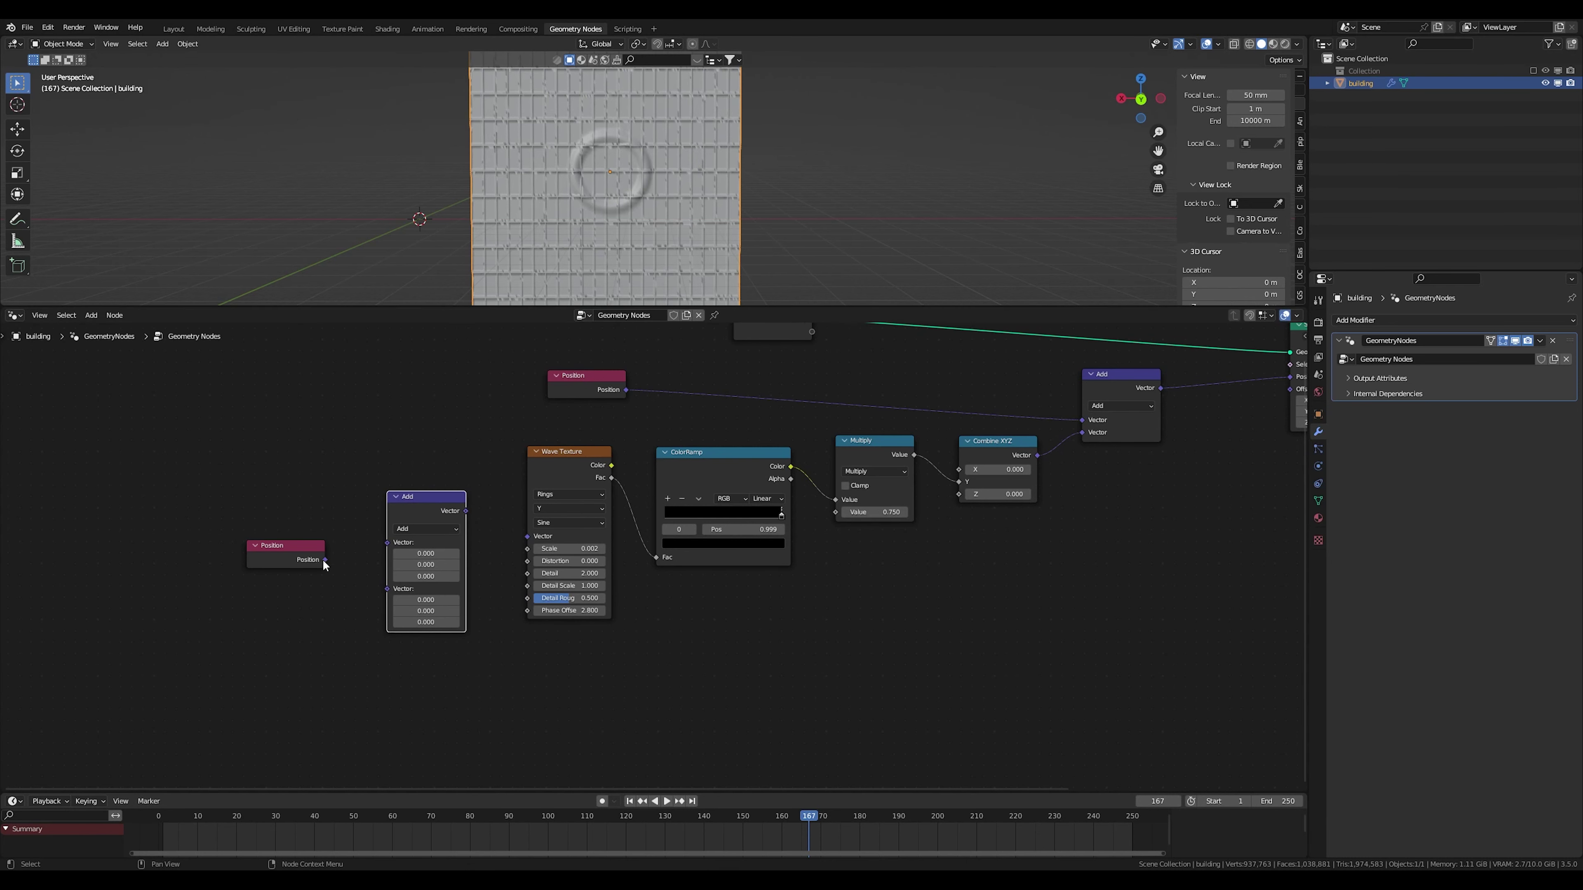
pyautogui.moveTo(324, 560); pyautogui.dragTo(392, 547)
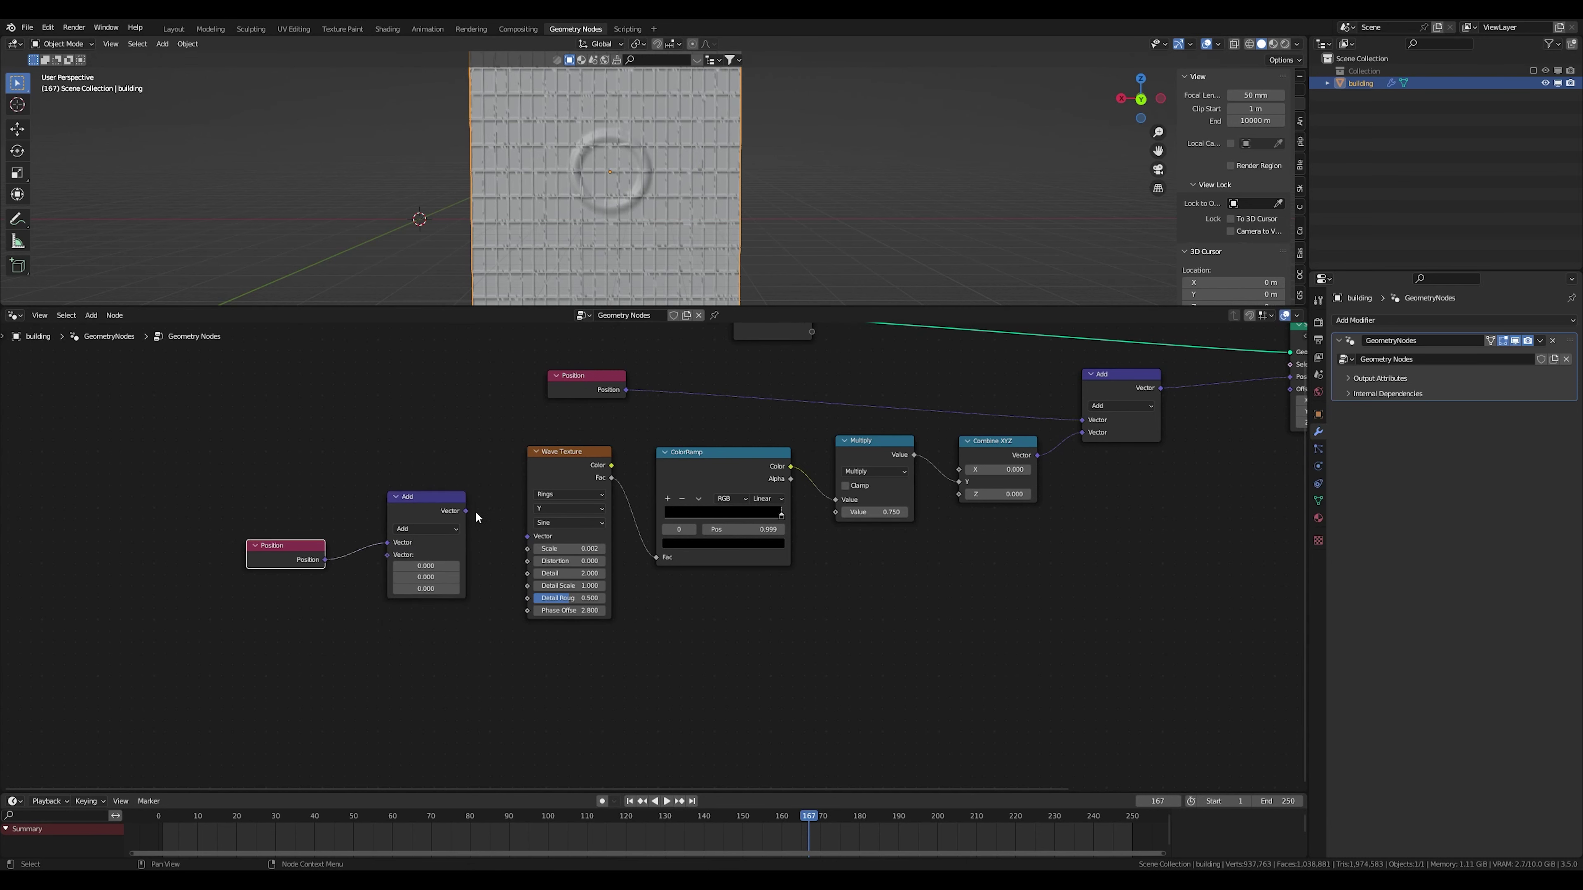
pyautogui.moveTo(465, 509); pyautogui.dragTo(526, 536)
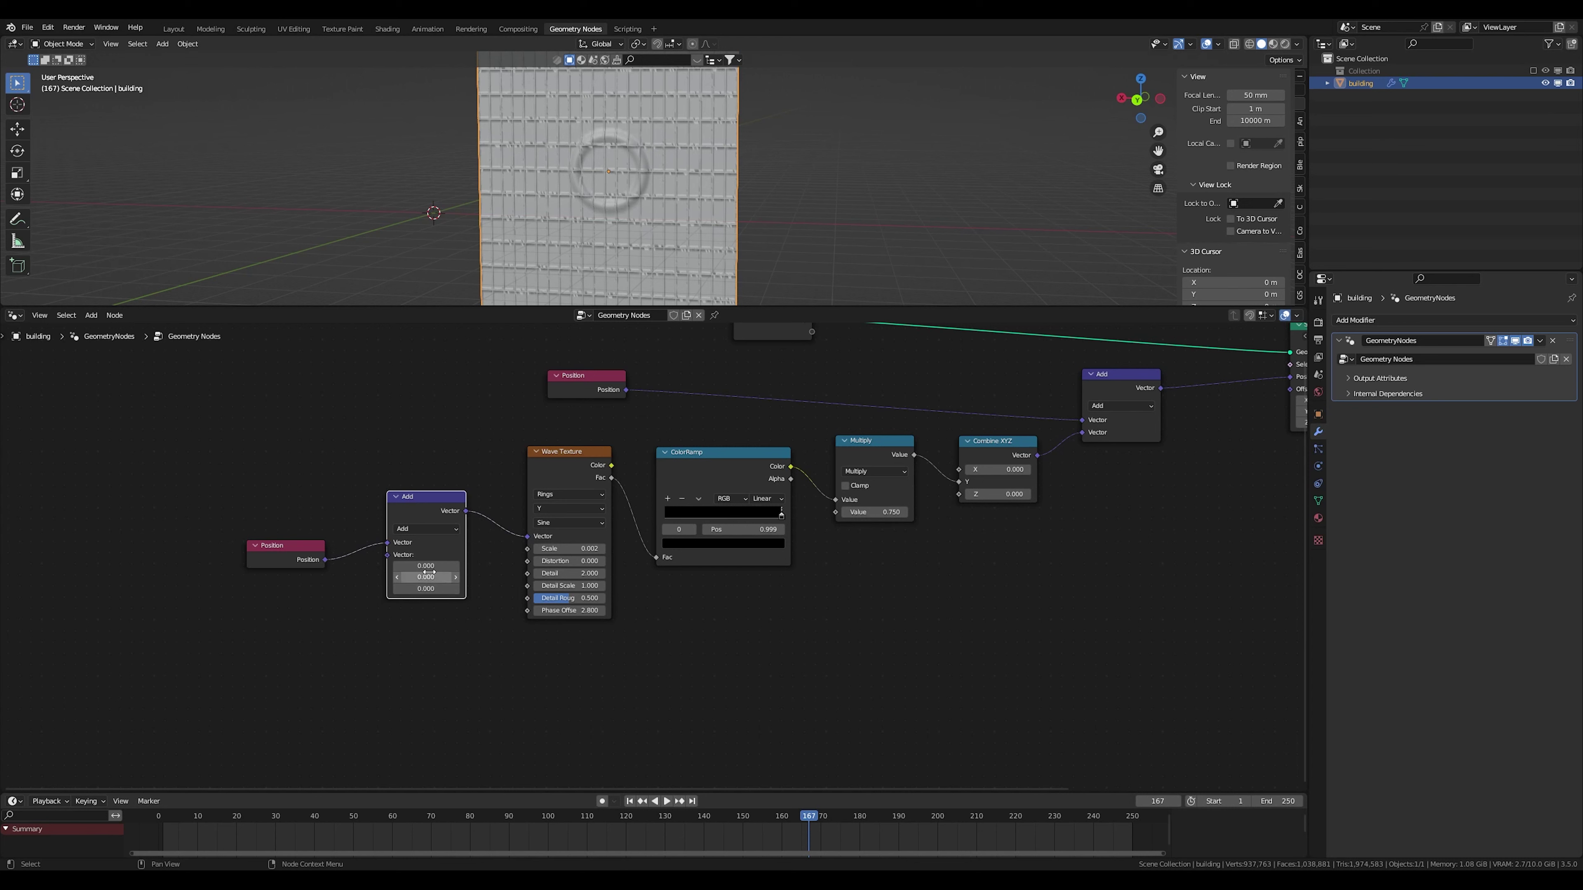
# Set the Add node's offset to (-5.600, 0.000, -12.100) so the ring sits off-centre
pyautogui.moveTo(426, 565); pyautogui.dragTo(323, 565)
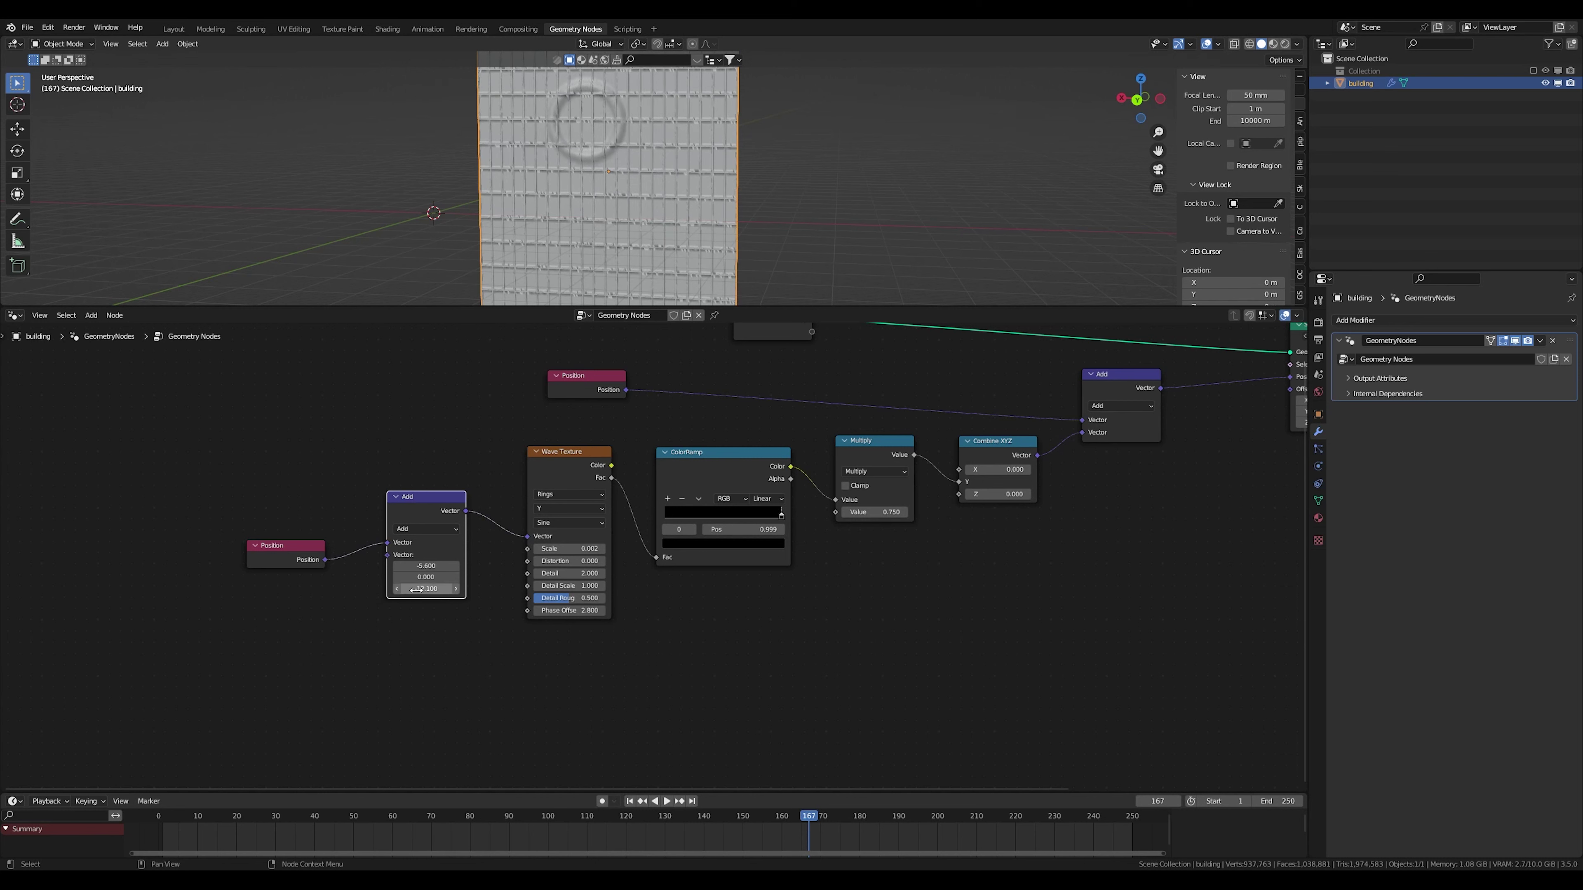
pyautogui.moveTo(587, 97); pyautogui.dragTo(827, 210, button='middle')
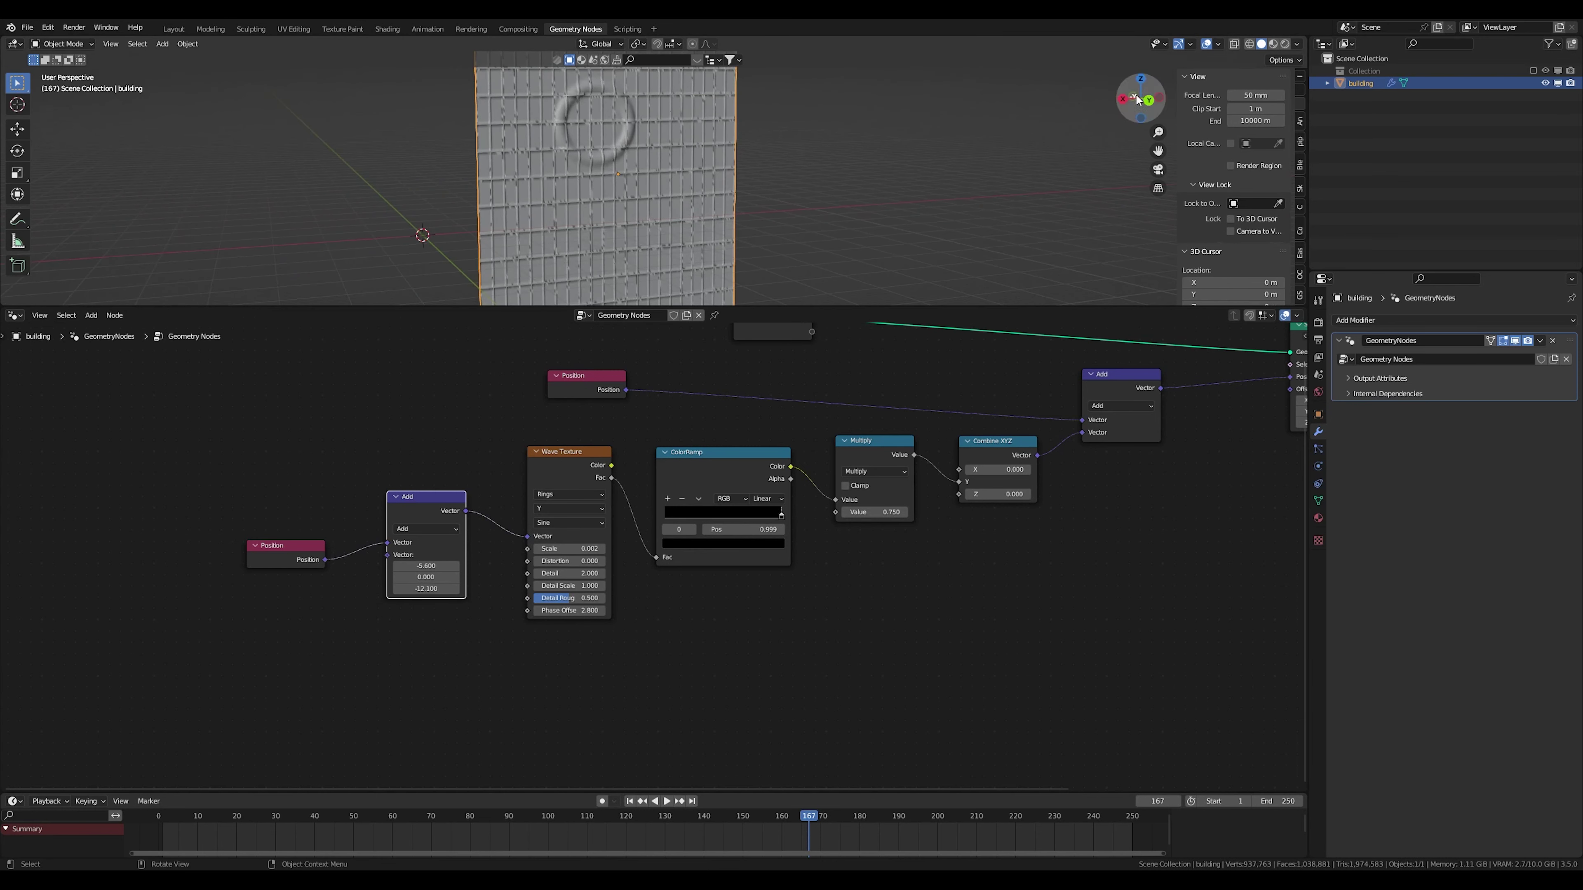
pyautogui.moveTo(1134, 110); pyautogui.dragTo(567, 183)
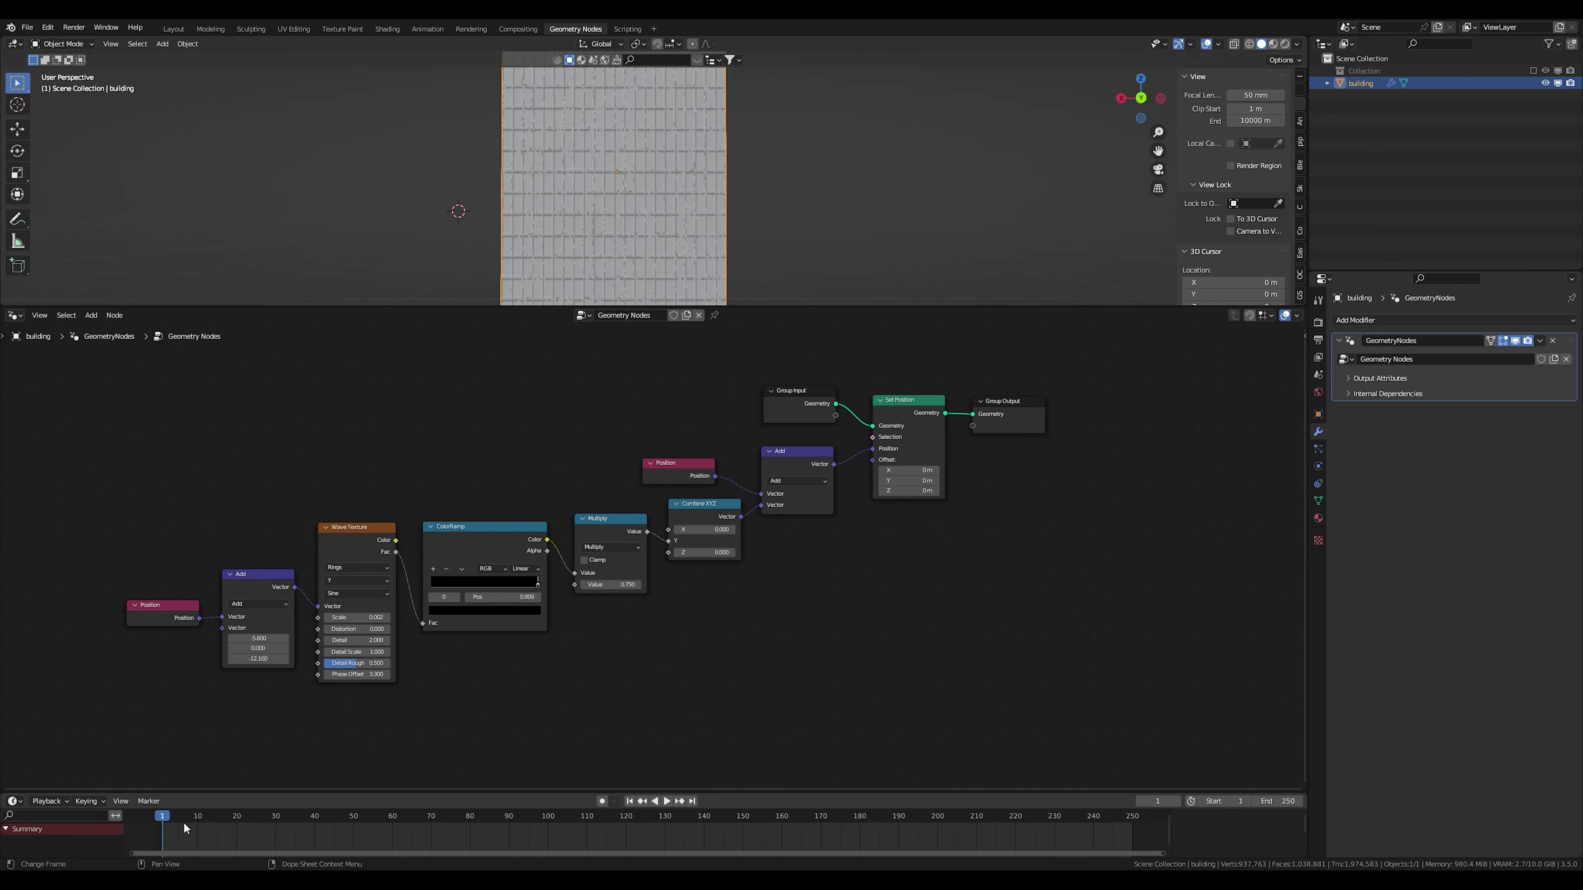
# Keyframe the Wave Texture's Phase Offset at 1.000 on frame 1
pyautogui.moveTo(196, 818); pyautogui.dragTo(298, 824)
pyautogui.click(163, 819)
pyautogui.moveTo(368, 674)
pyautogui.mouseDown()
pyautogui.moveTo(337, 674)
pyautogui.moveTo(358, 674)
pyautogui.mouseUp()
pyautogui.press('i')
# Lower the Phase Offset at frame 100, then play from frame 1 to watch the ring spread
pyautogui.press('space')
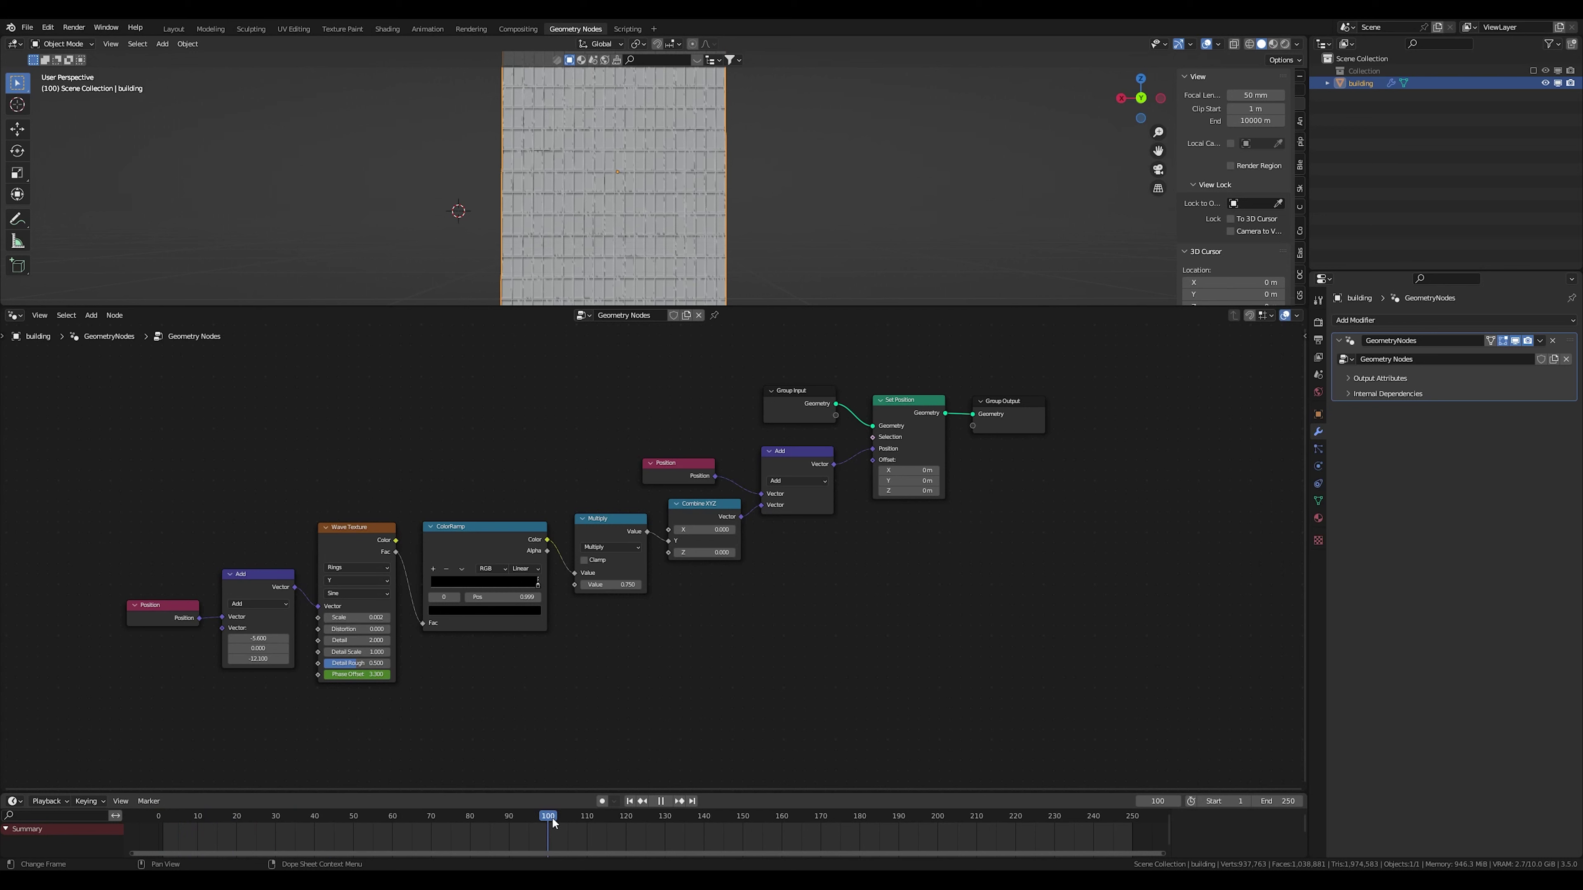
pyautogui.press('space')
pyautogui.moveTo(357, 674); pyautogui.dragTo(256, 673)
pyautogui.moveTo(717, 175); pyautogui.dragTo(666, 183, button='middle')
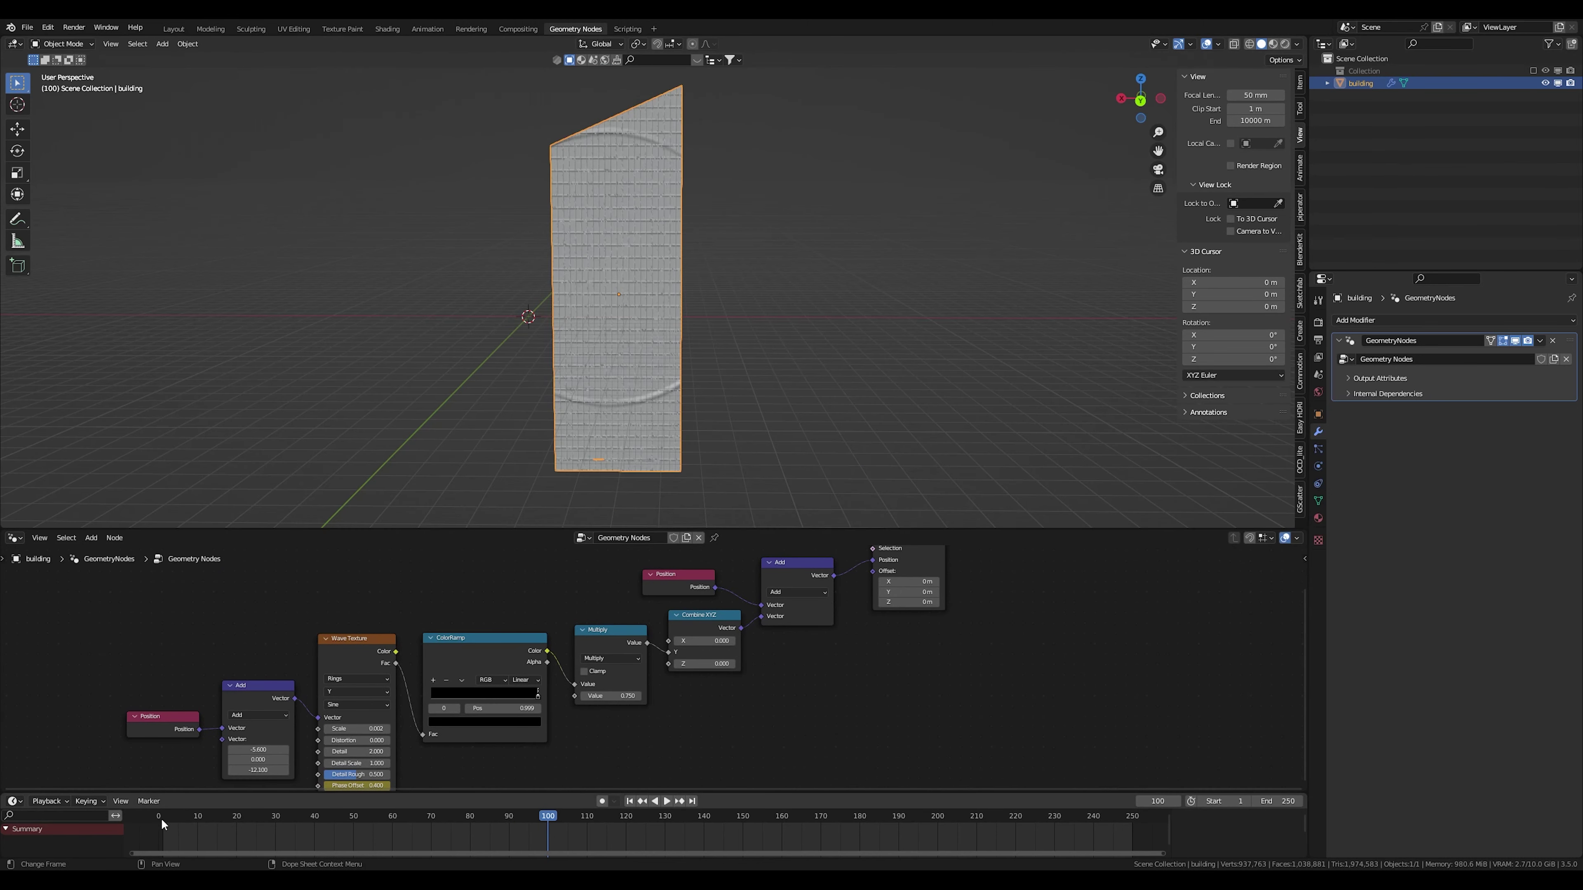
pyautogui.click(162, 818)
pyautogui.press('space')
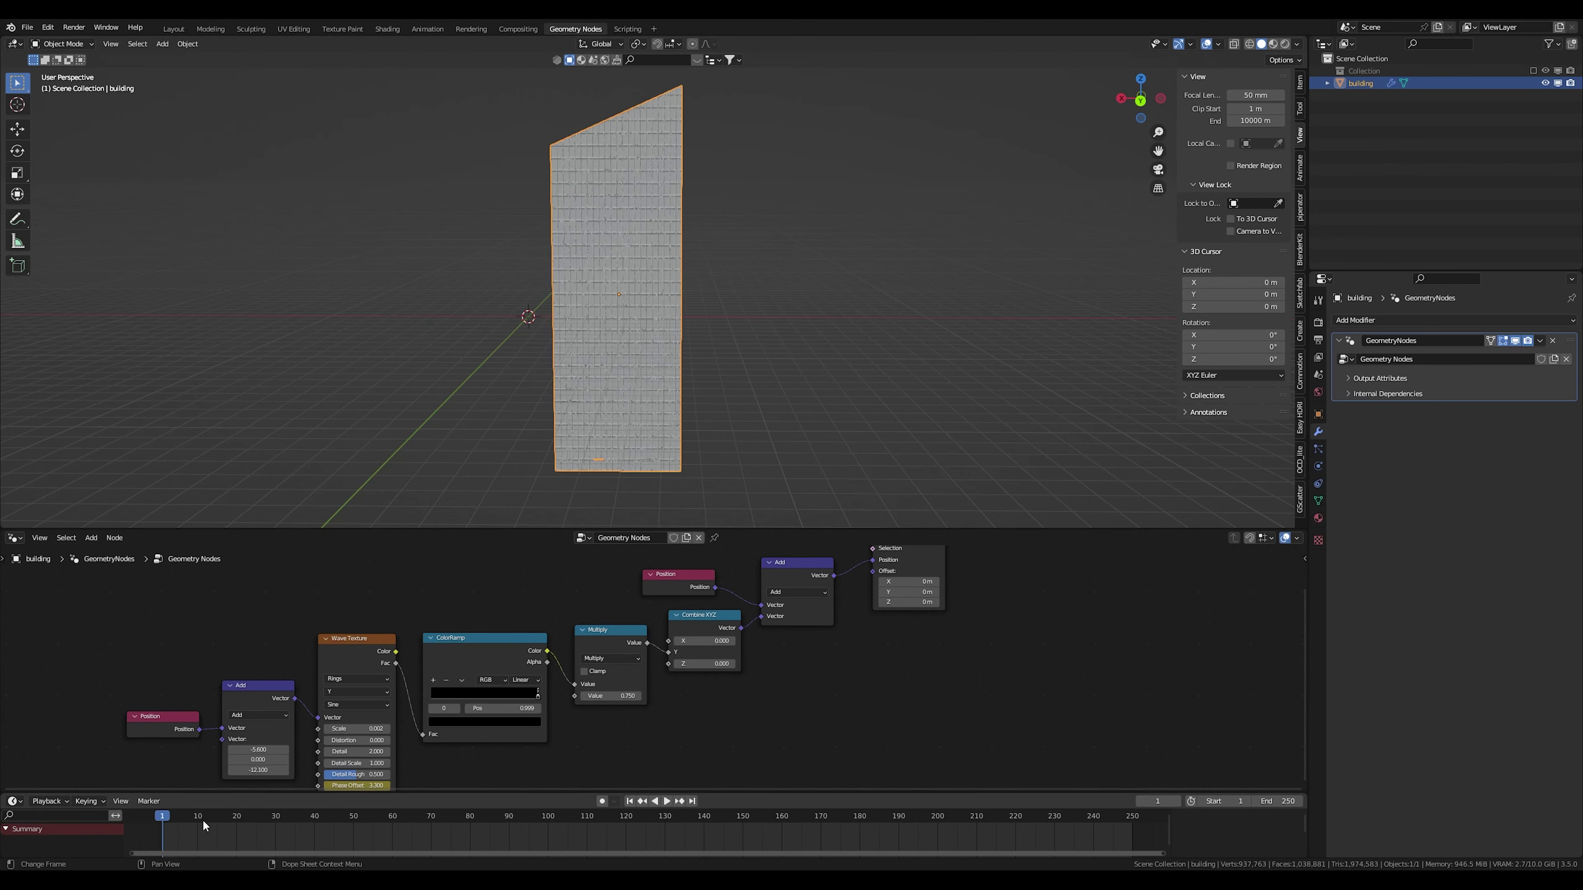
pyautogui.press('space')
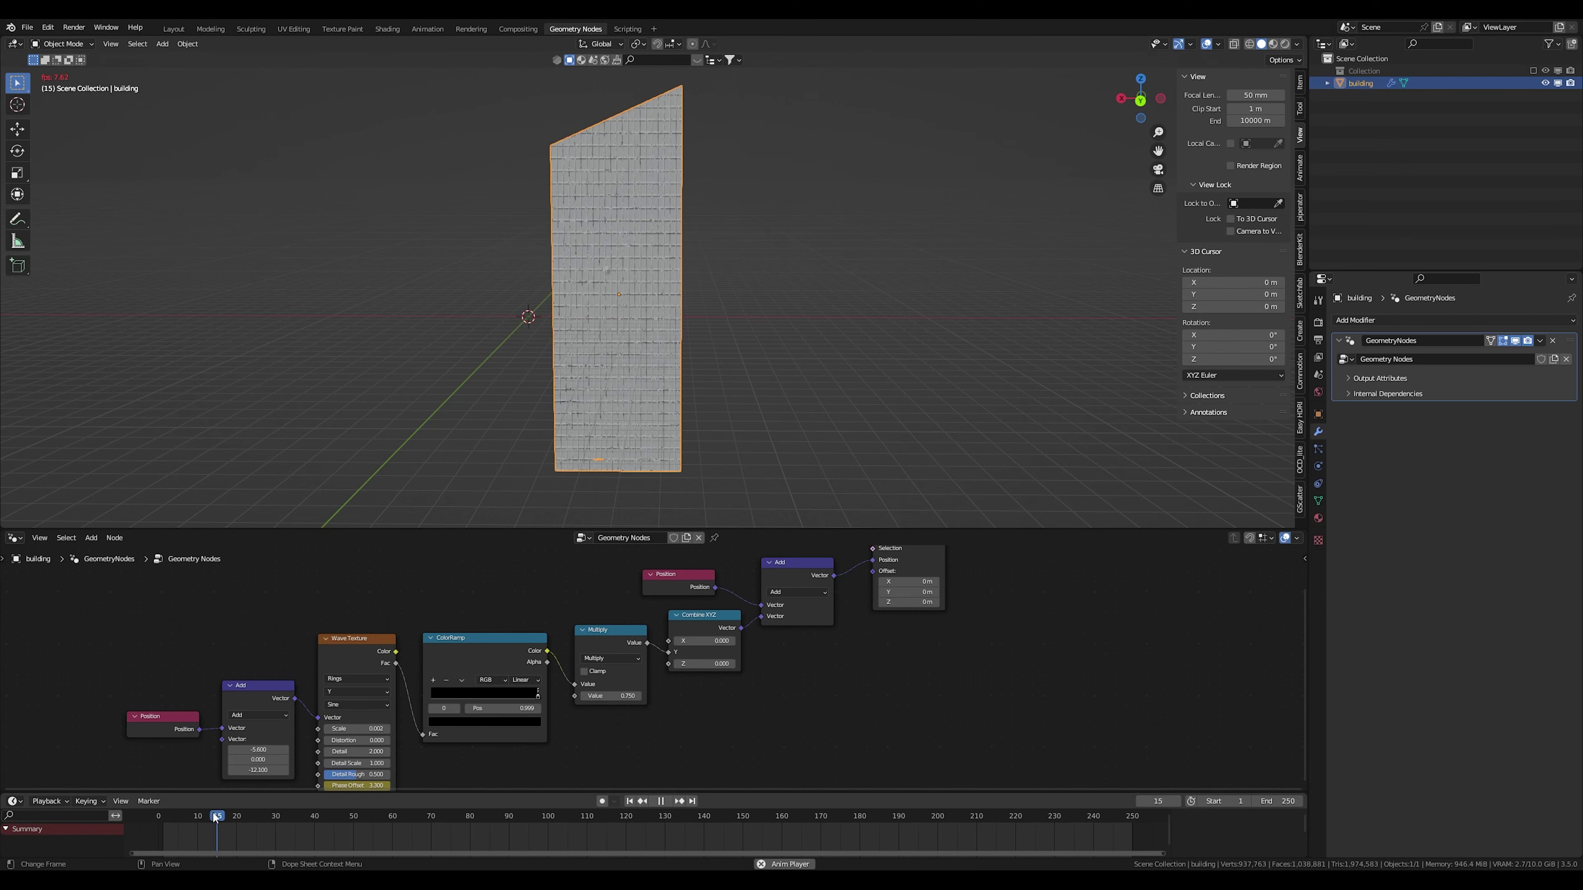
# Show the Plane and hide the building wall in the Outliner
pyautogui.scroll(3, 616, 270)
pyautogui.moveTo(616, 270)
pyautogui.mouseDown(button='middle')
pyautogui.moveTo(527, 276)
pyautogui.moveTo(618, 291)
pyautogui.mouseUp(button='middle')
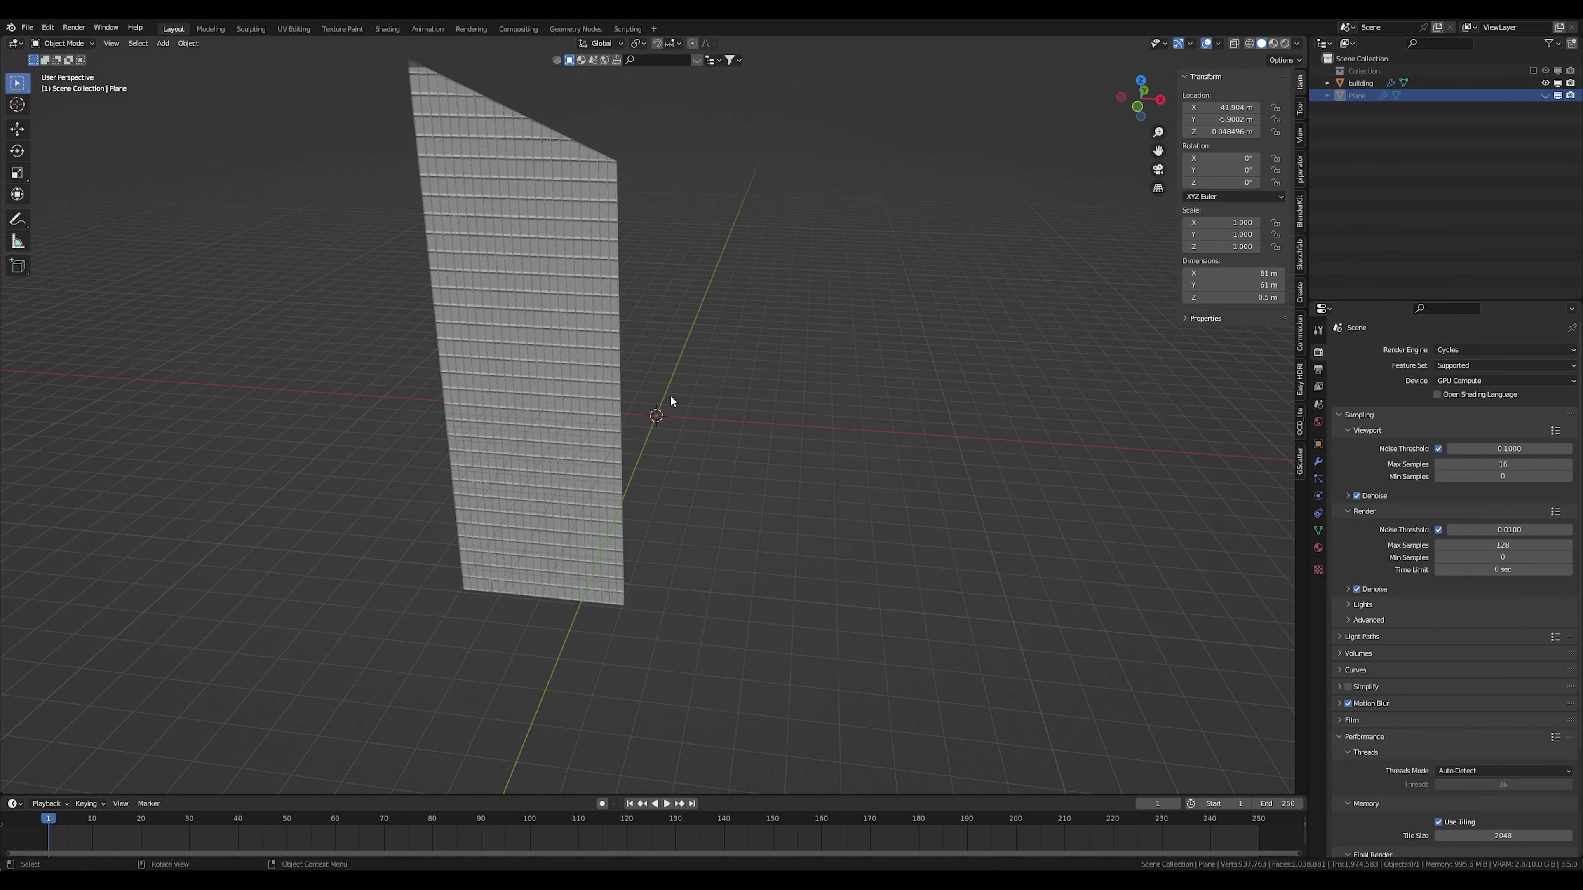
pyautogui.moveTo(664, 421); pyautogui.dragTo(685, 416, button='middle')
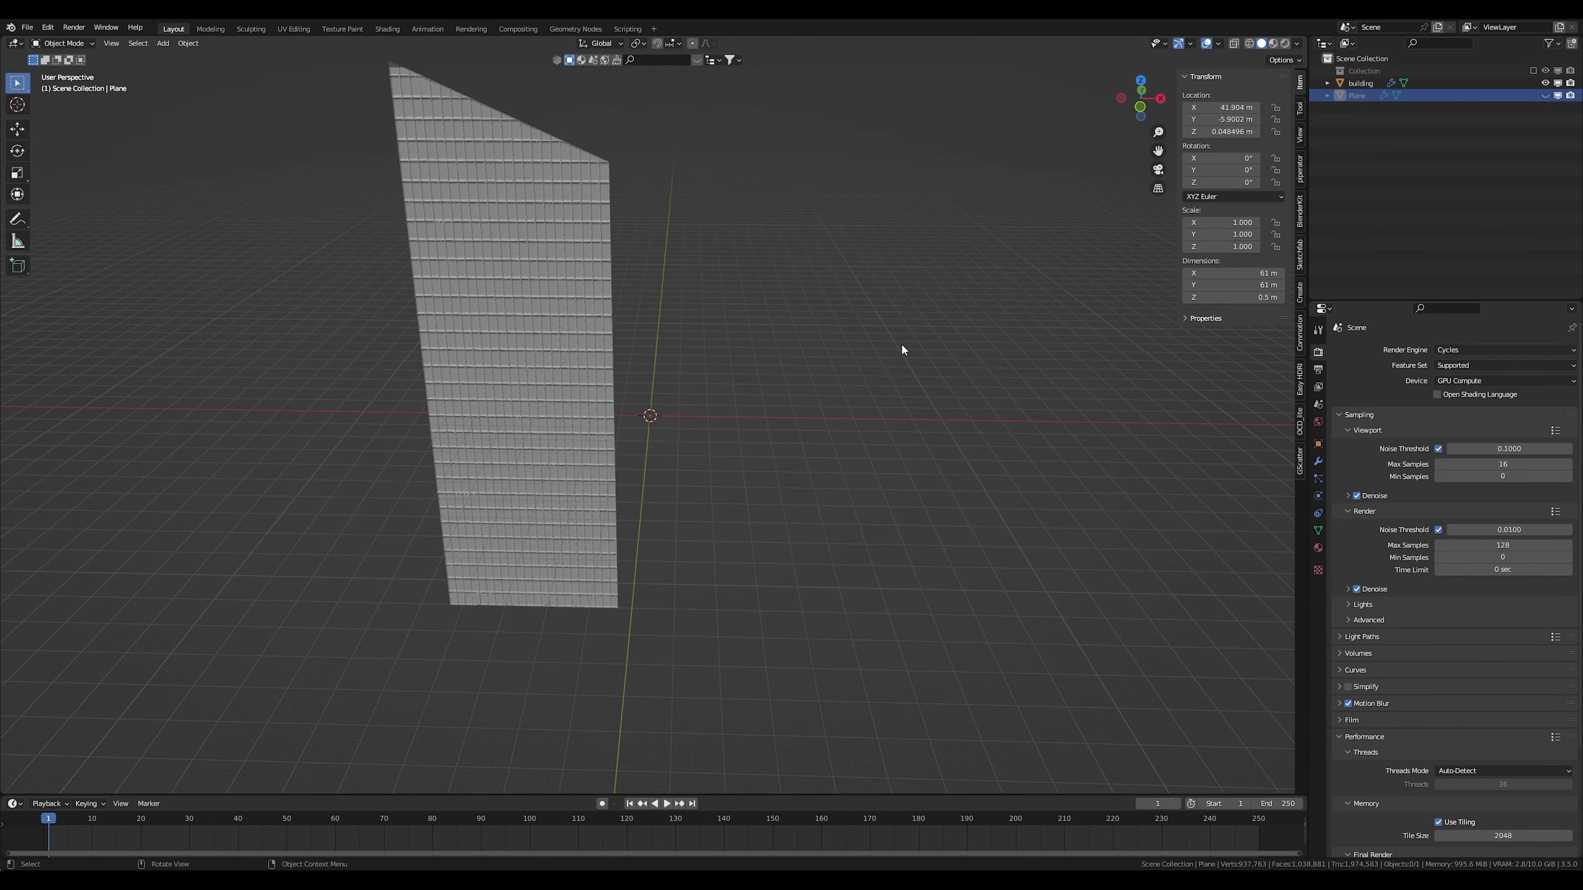
pyautogui.click(1545, 96)
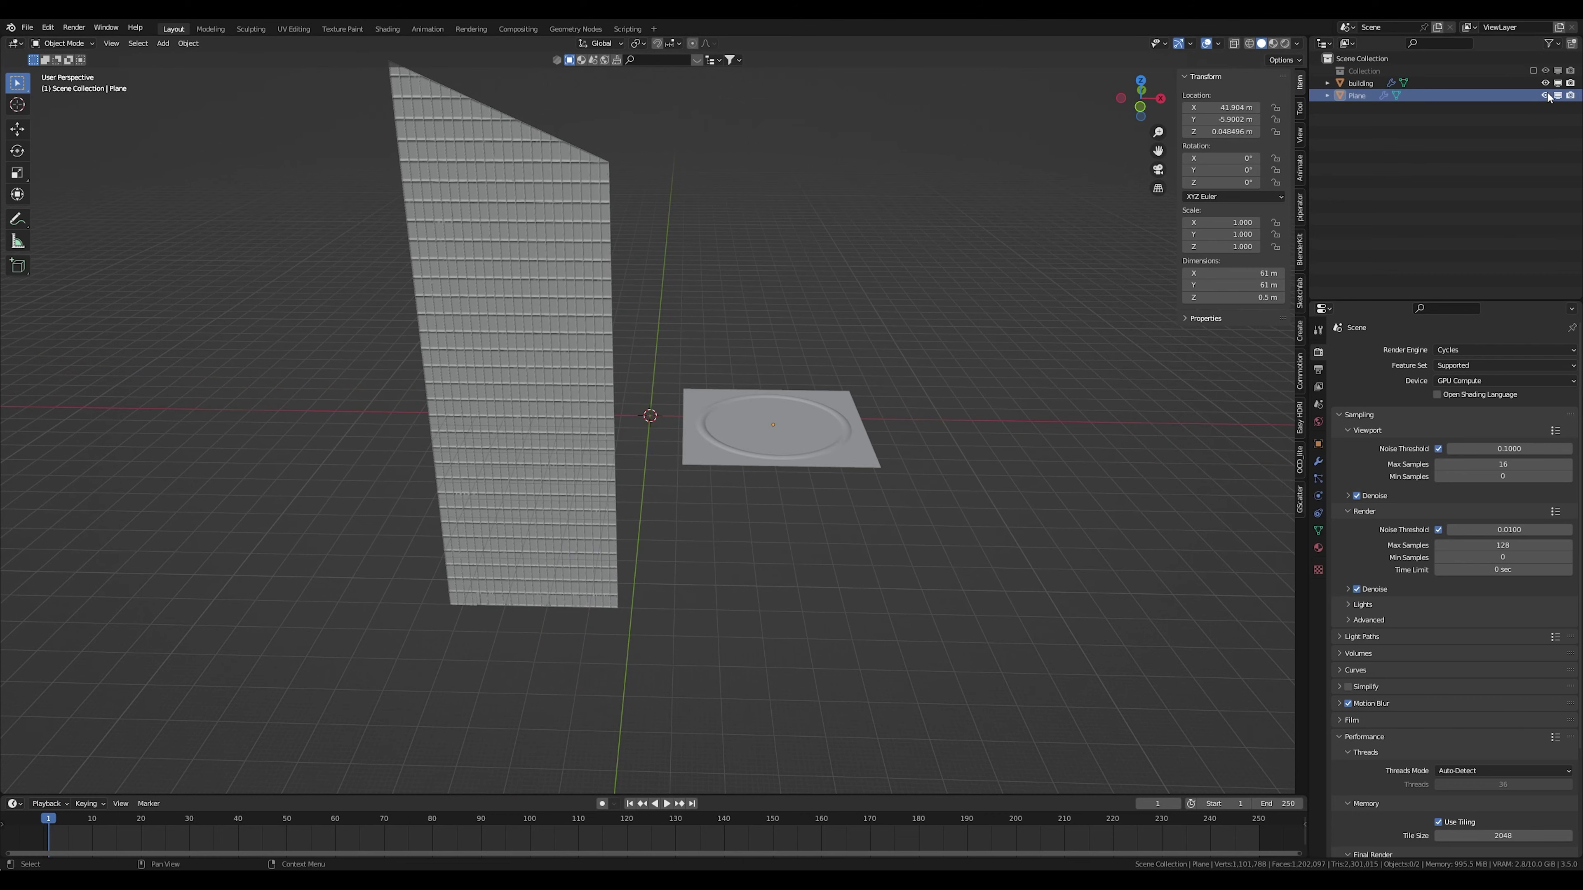
pyautogui.click(1545, 82)
# Orbit around the Plane to inspect its ring indent from above and level
pyautogui.scroll(5, 777, 398)
pyautogui.moveTo(979, 432); pyautogui.dragTo(846, 470, button='middle')
pyautogui.scroll(4, 620, 408)
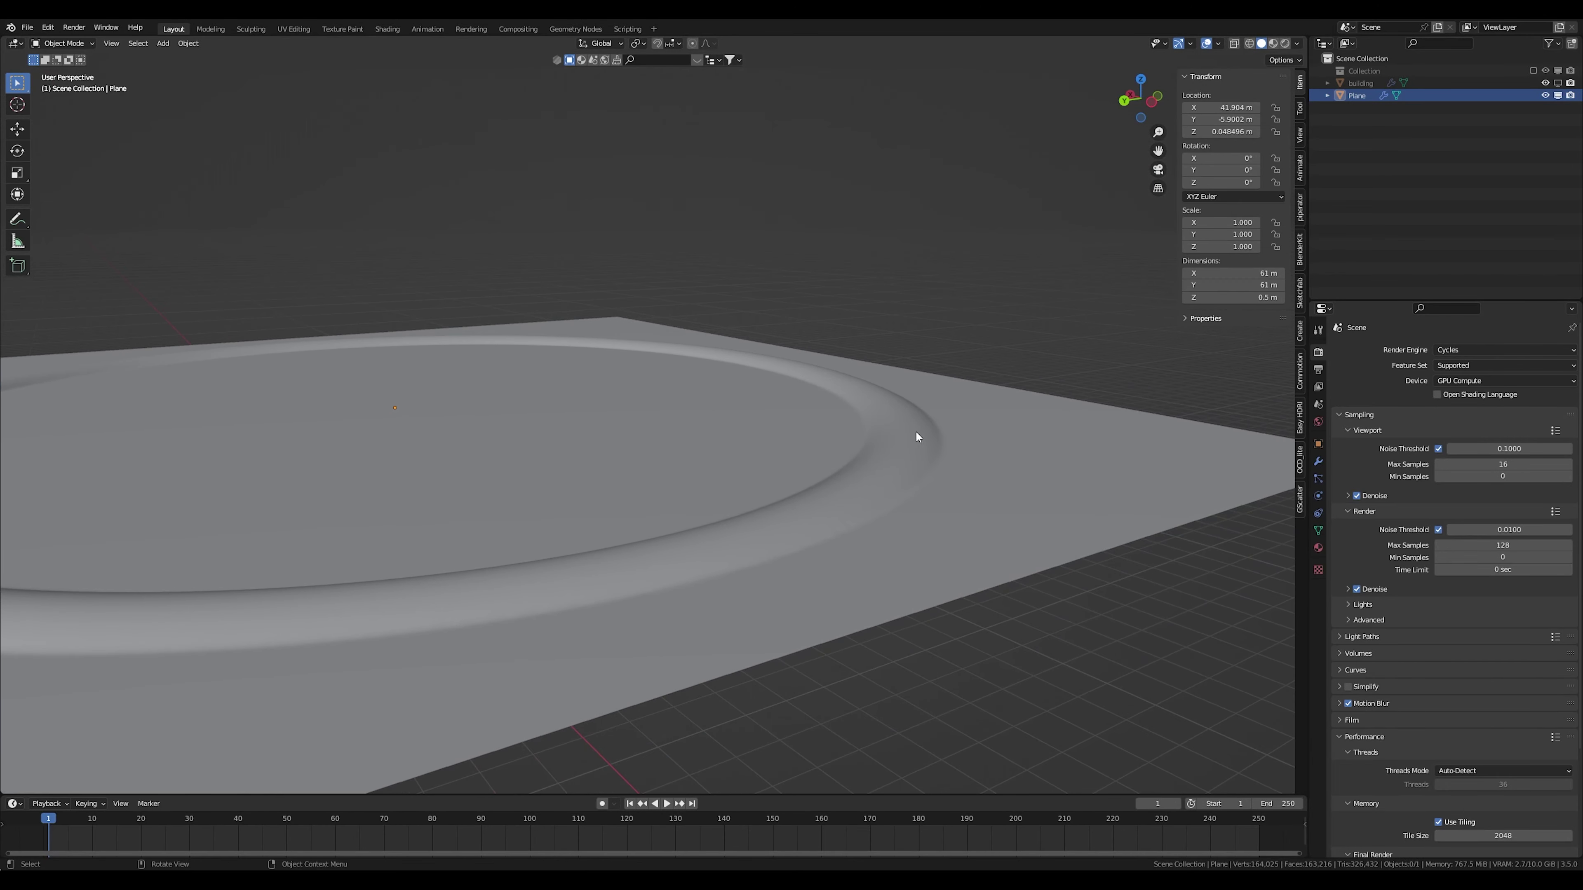
pyautogui.moveTo(884, 416); pyautogui.dragTo(819, 421, button='middle')
pyautogui.moveTo(491, 456); pyautogui.dragTo(812, 496, button='middle')
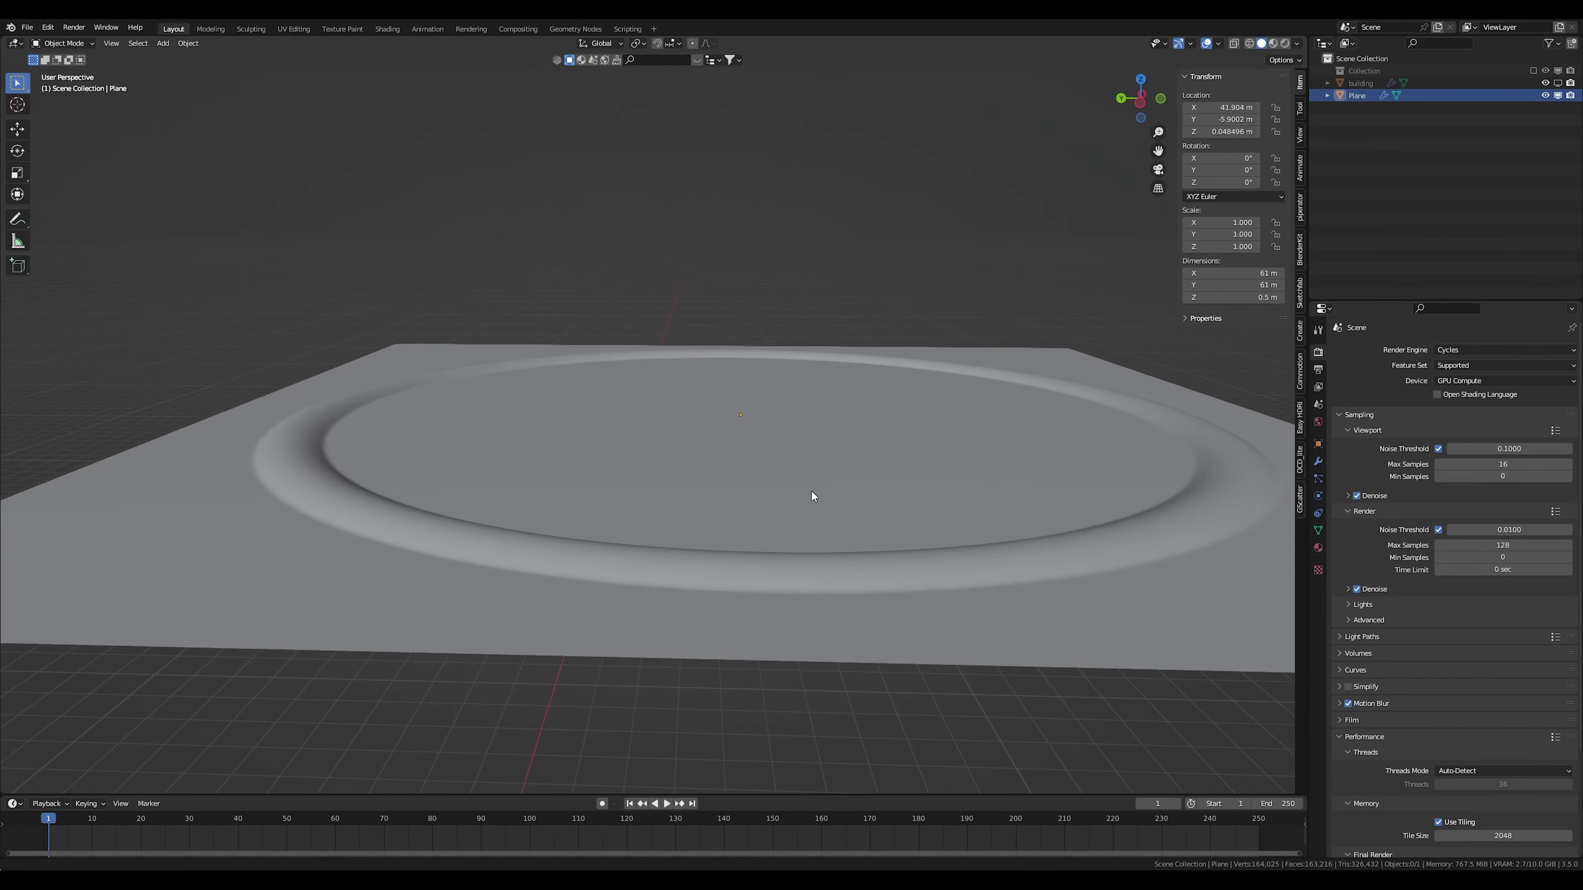
pyautogui.moveTo(604, 459)
pyautogui.mouseDown(button='middle')
pyautogui.moveTo(622, 495)
pyautogui.moveTo(626, 472)
pyautogui.mouseUp(button='middle')
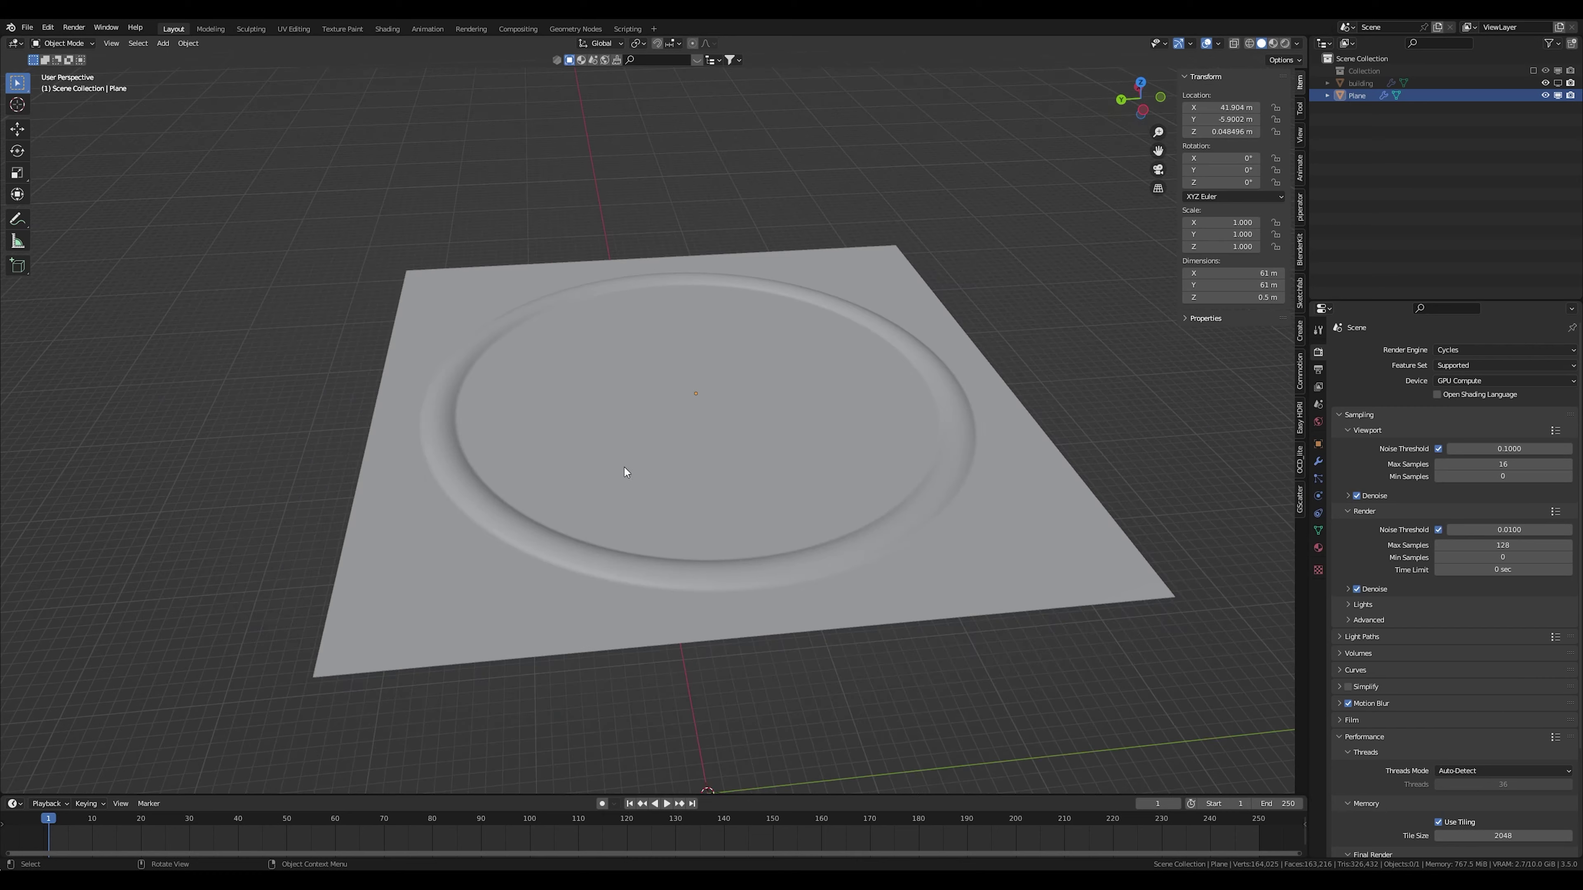
# Switch to the Geometry Nodes workspace and frame the whole building_wave_smooth.001 node chain
pyautogui.click(582, 29)
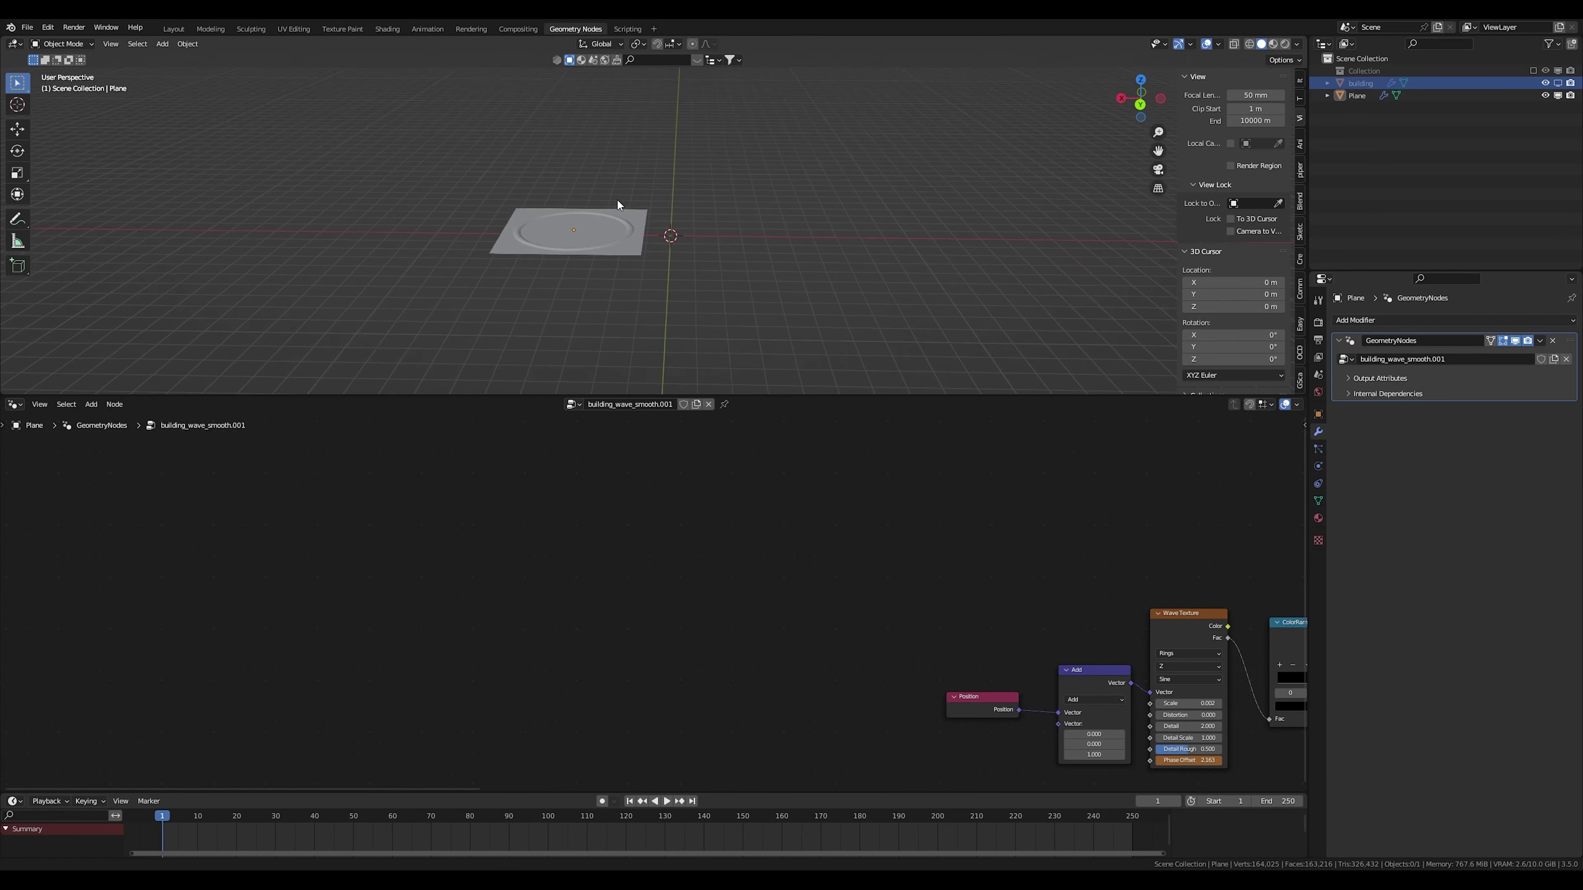
pyautogui.scroll(8, 646, 226)
pyautogui.moveTo(1296, 692); pyautogui.dragTo(760, 560, button='middle')
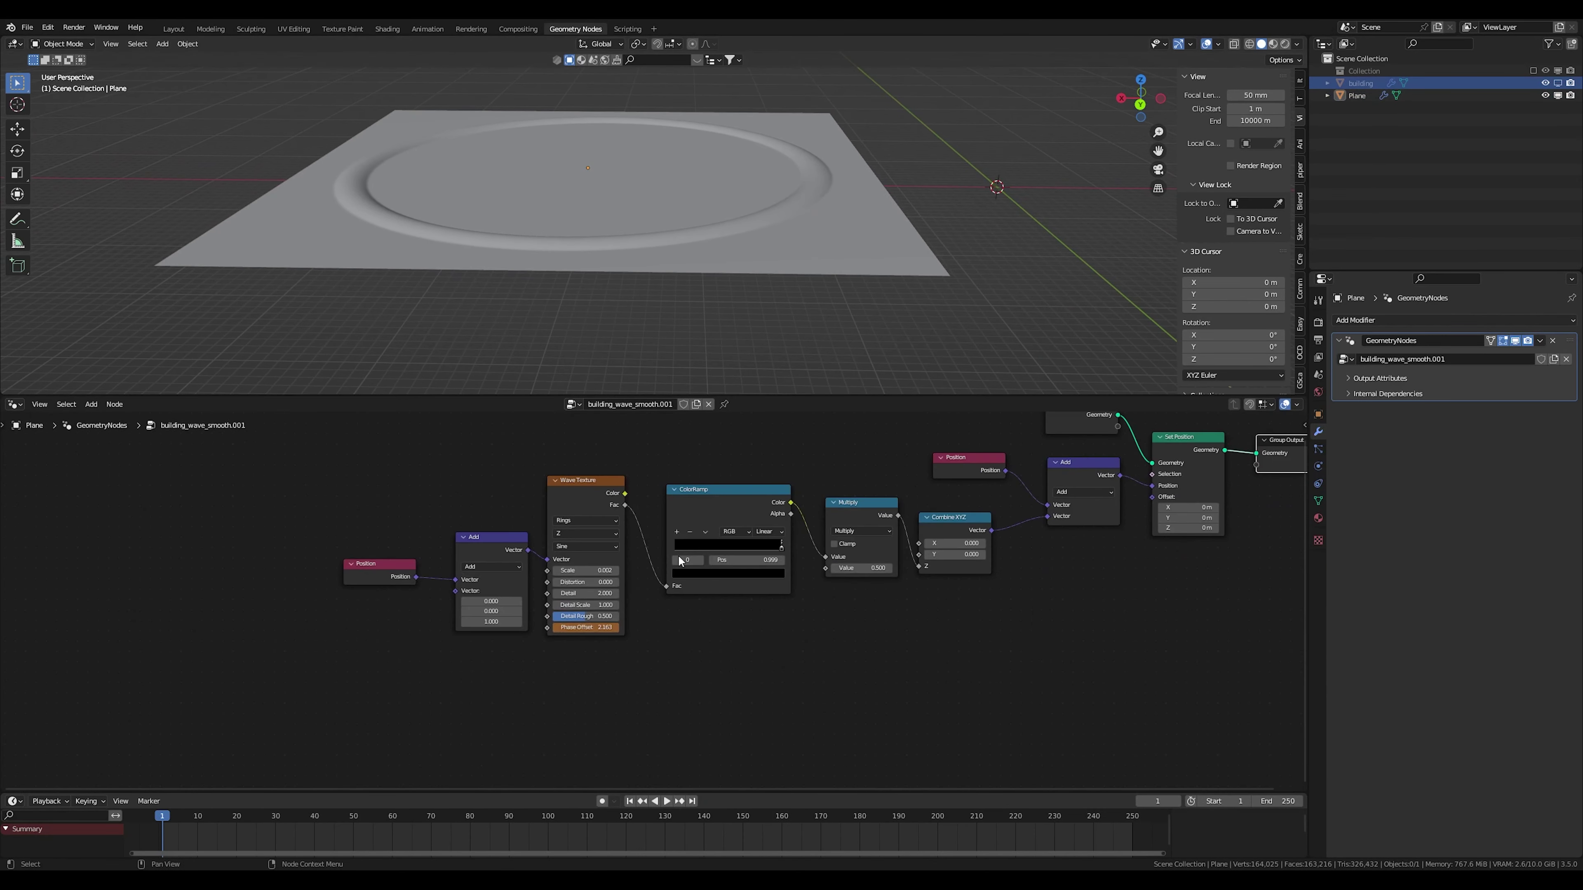
pyautogui.scroll(-4, 760, 560)
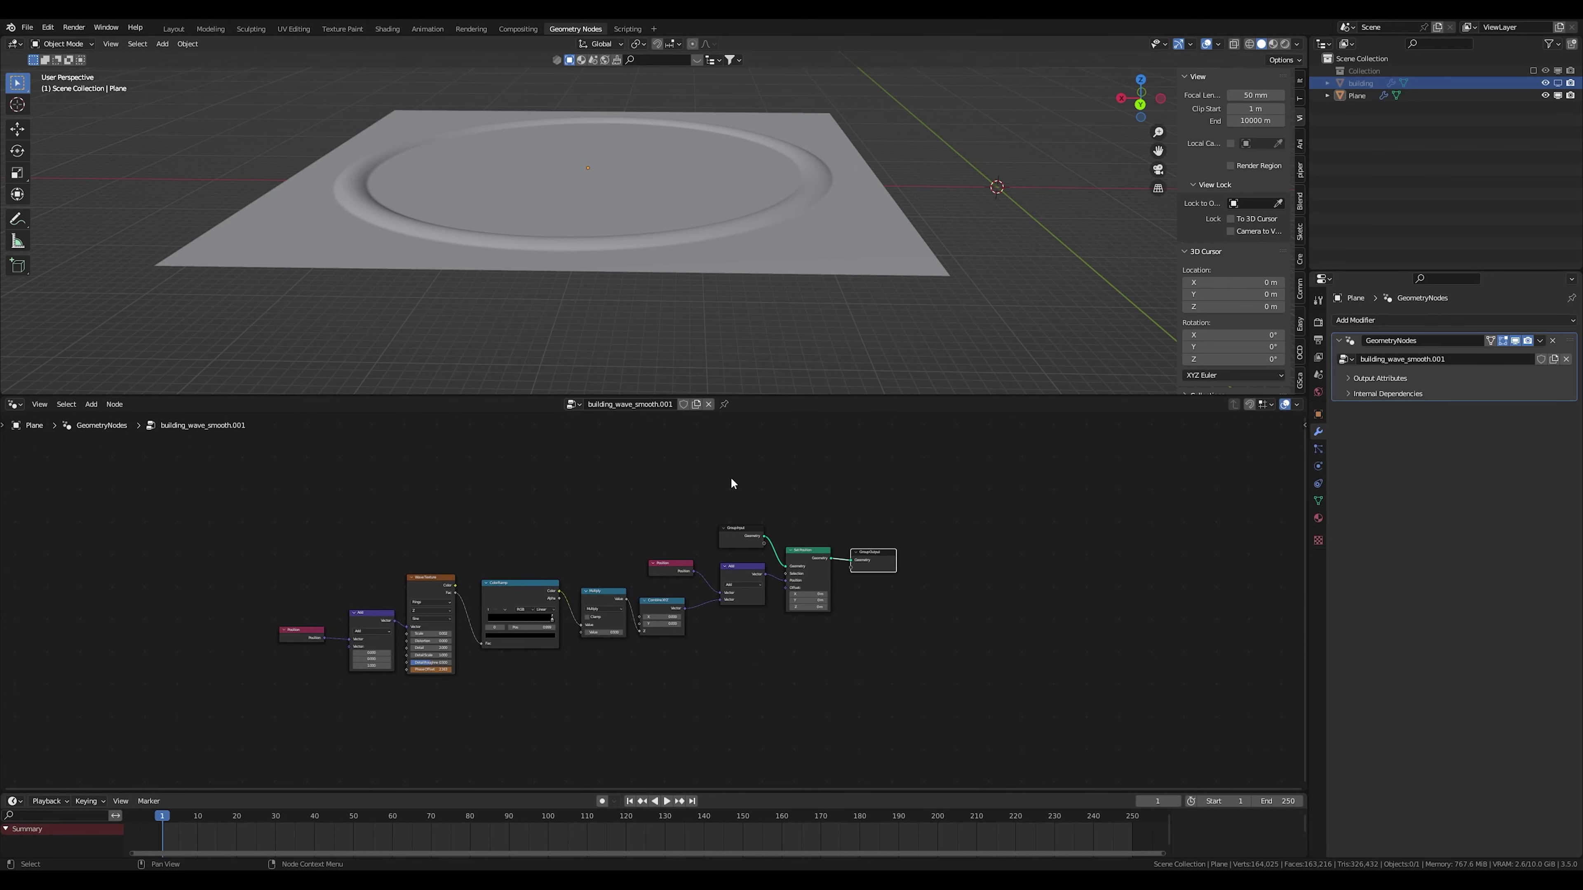
# Add a Vector Math node above the Plane's node chain
pyautogui.hotkey('shift', 'a')
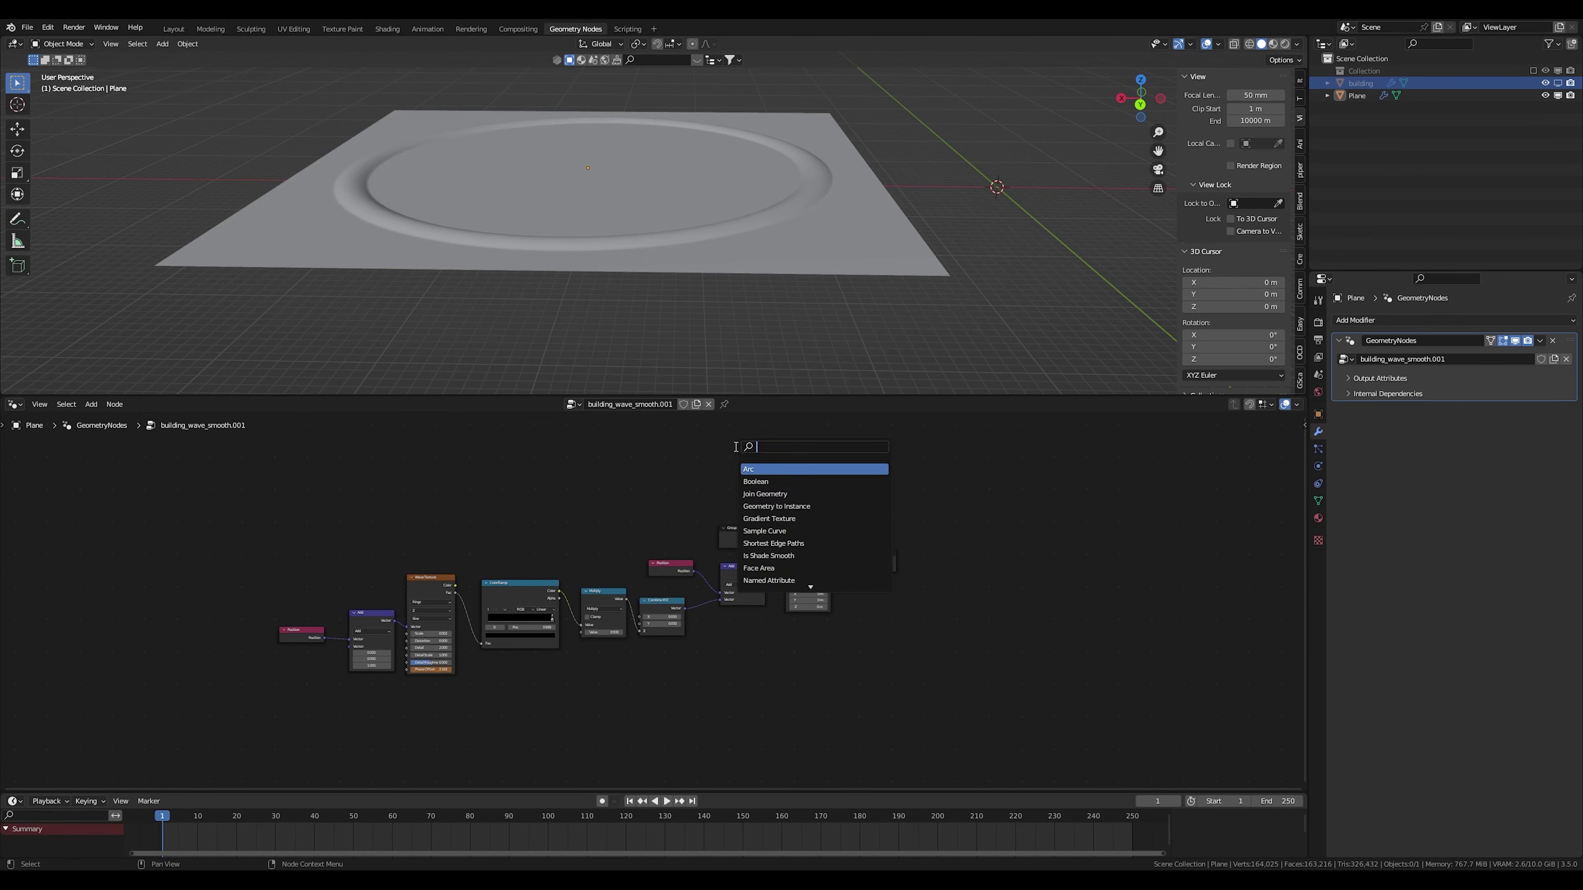
pyautogui.write('vecto')
pyautogui.press('Down')
pyautogui.press('Return')
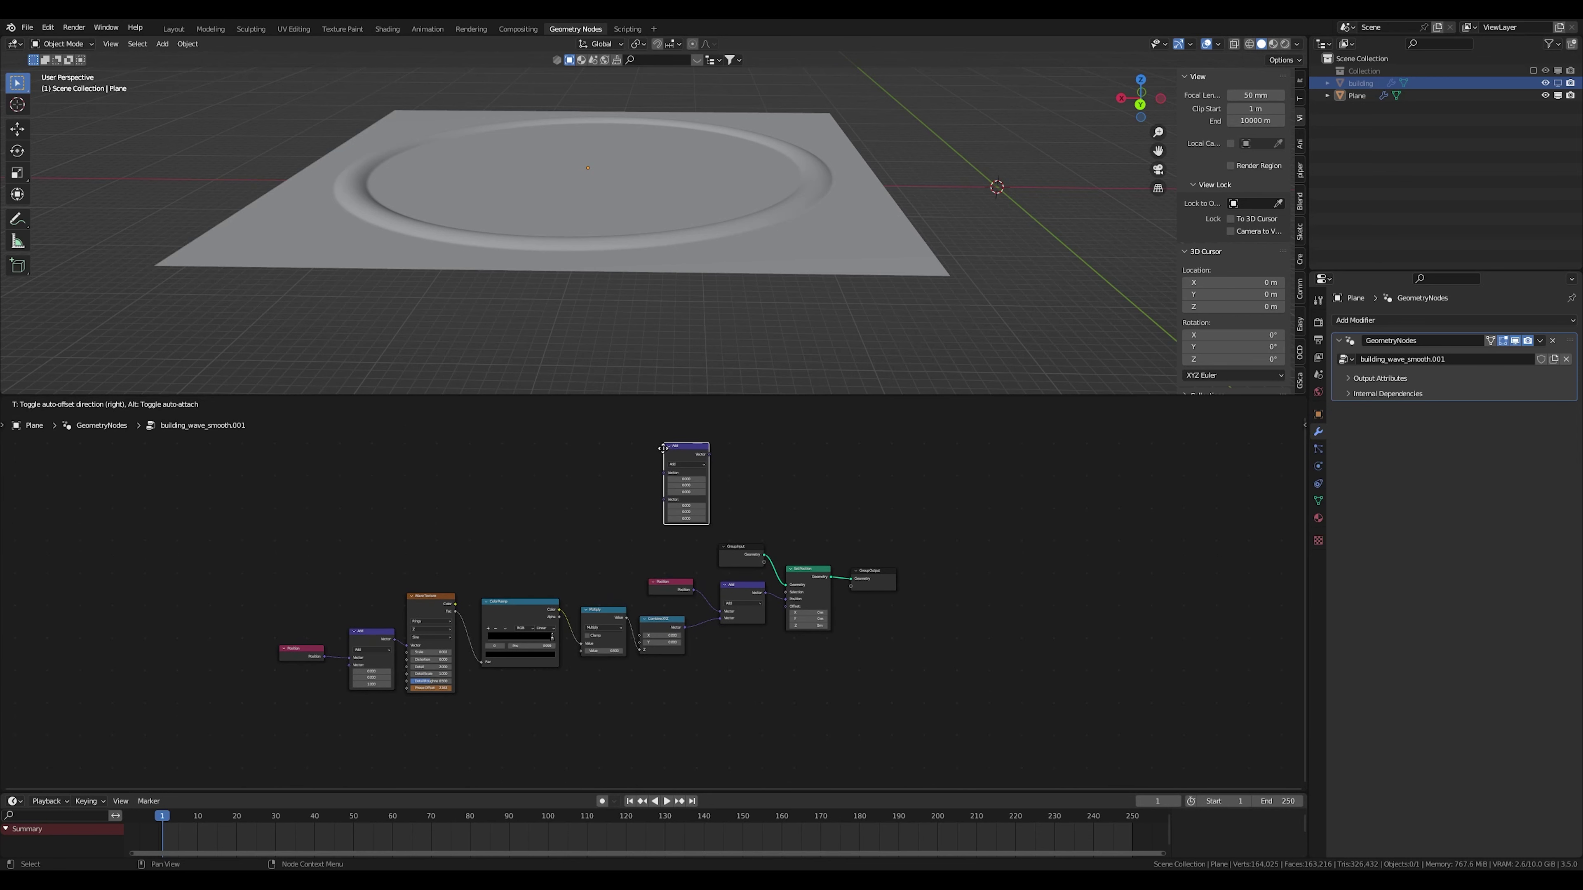
pyautogui.click(662, 447)
# Add a Noise Texture node beside it
pyautogui.hotkey('shift', 'a')
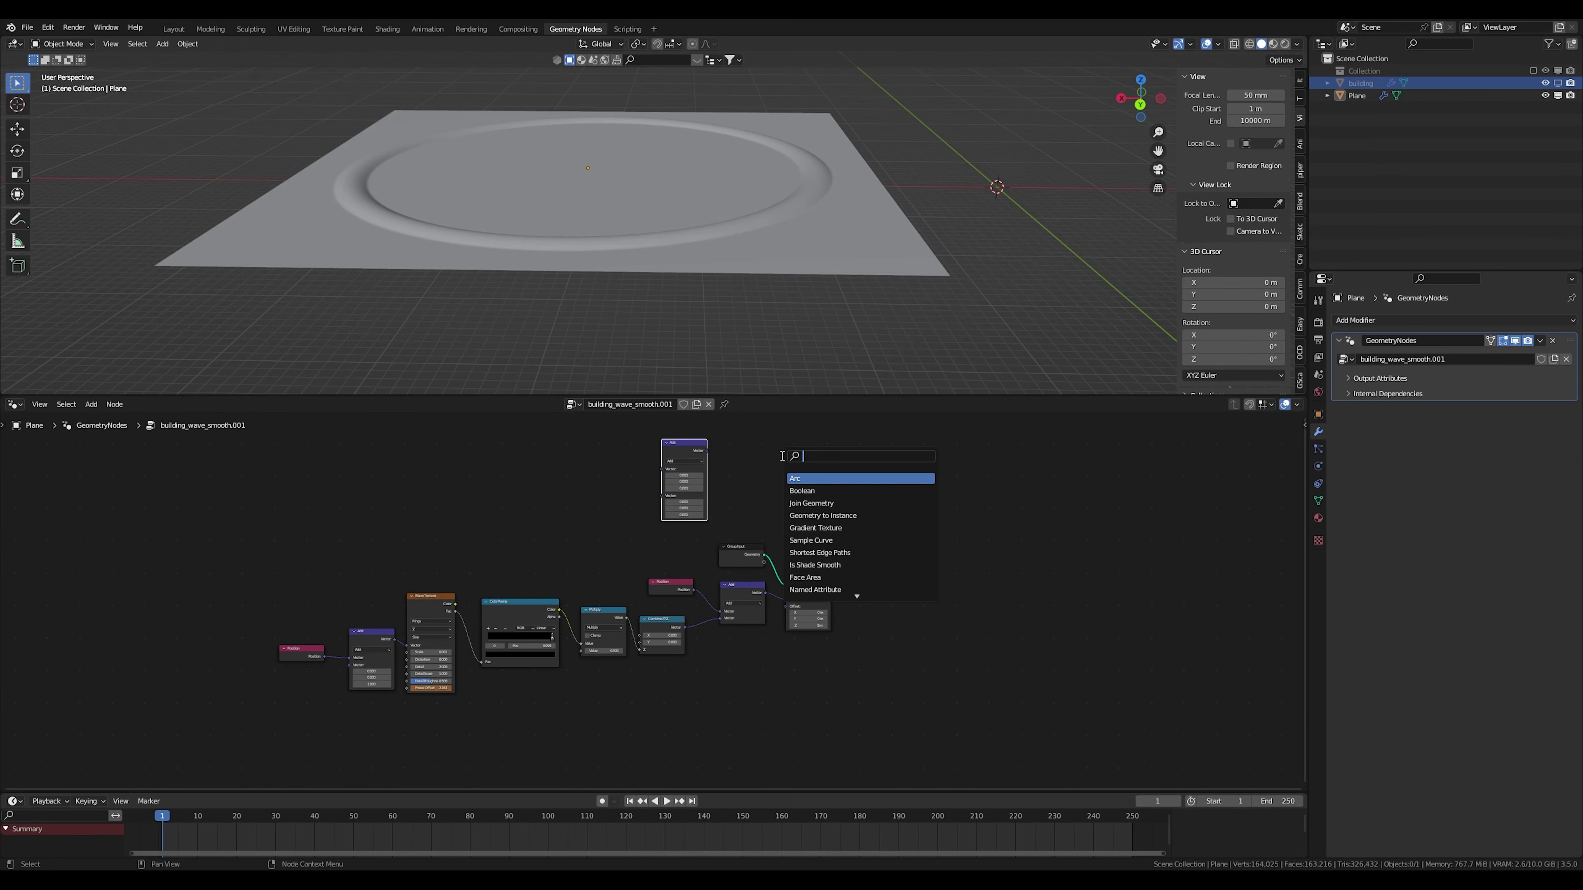
pyautogui.write('noise')
pyautogui.press('Return')
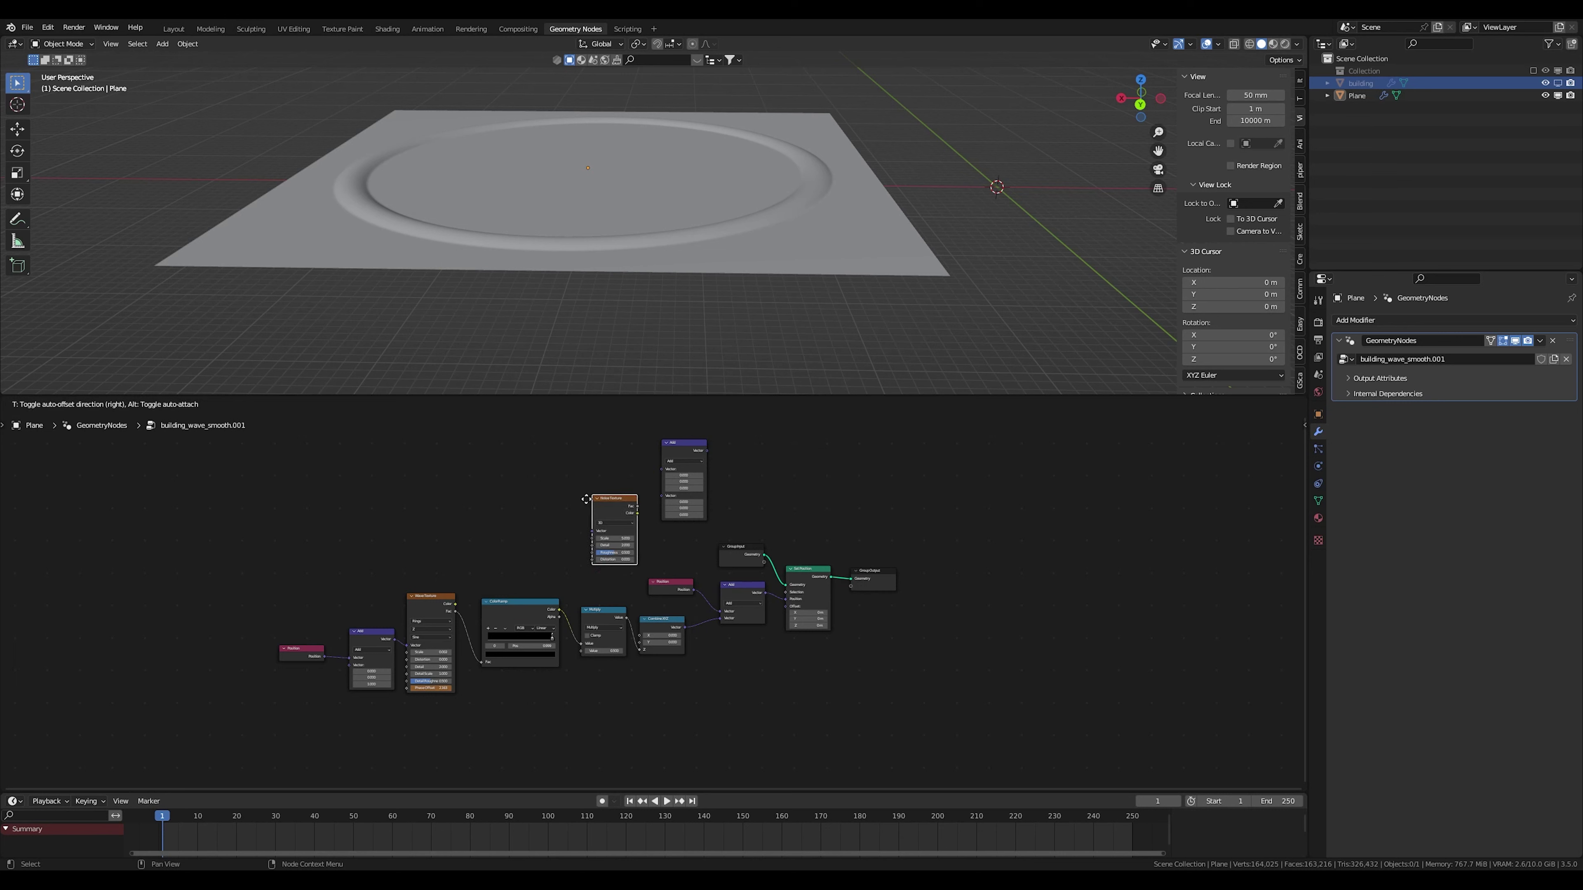
pyautogui.click(483, 449)
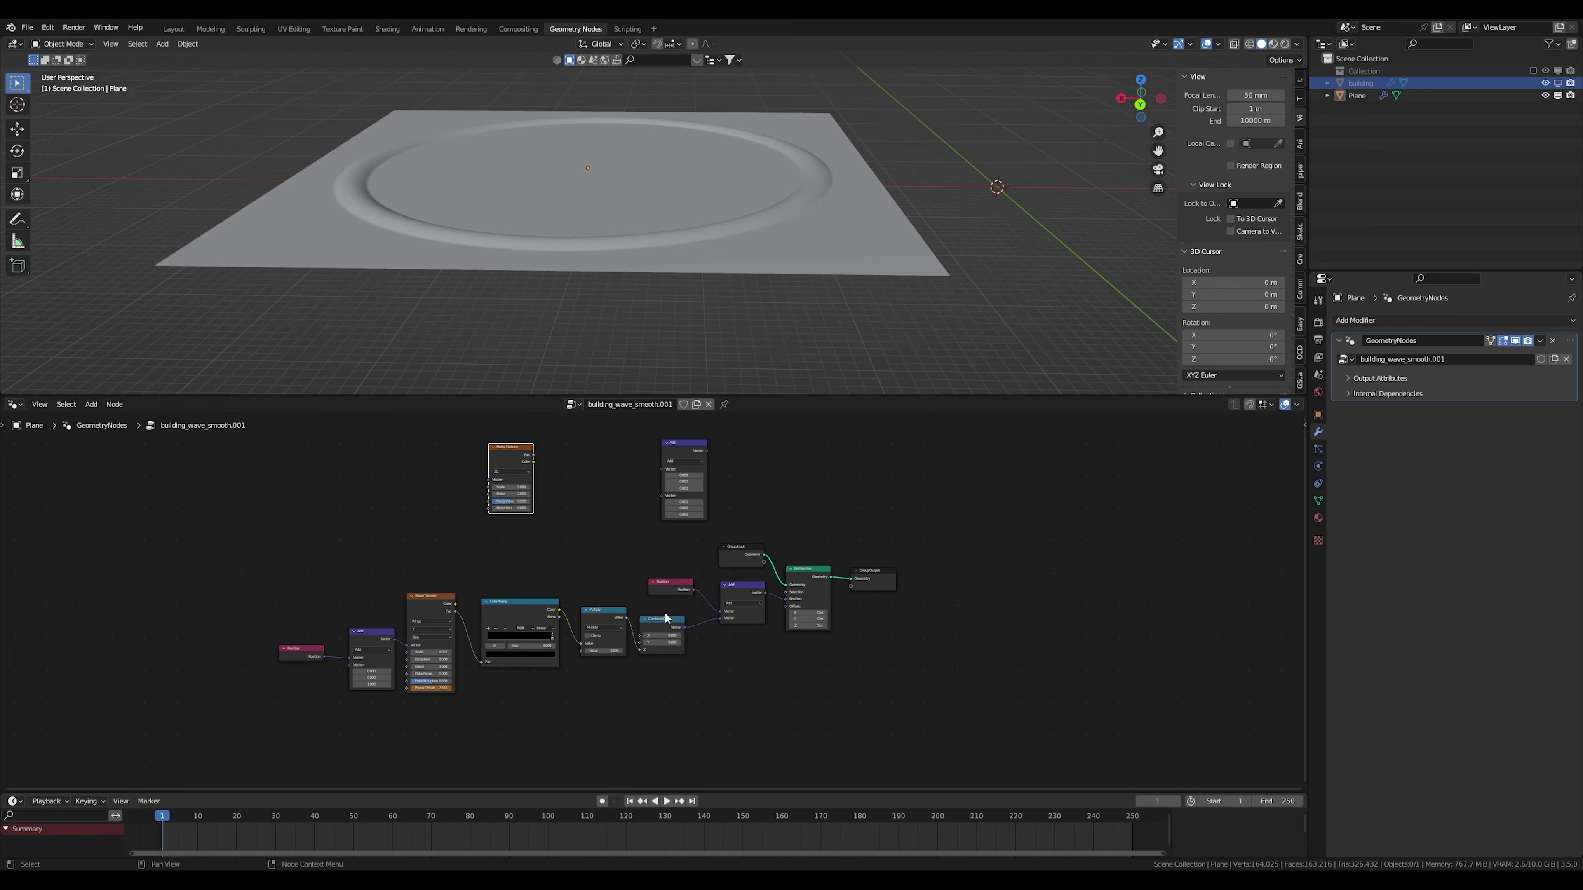
# Duplicate the Combine XYZ node and move the Position node up and left
pyautogui.hotkey('shift', 'd')
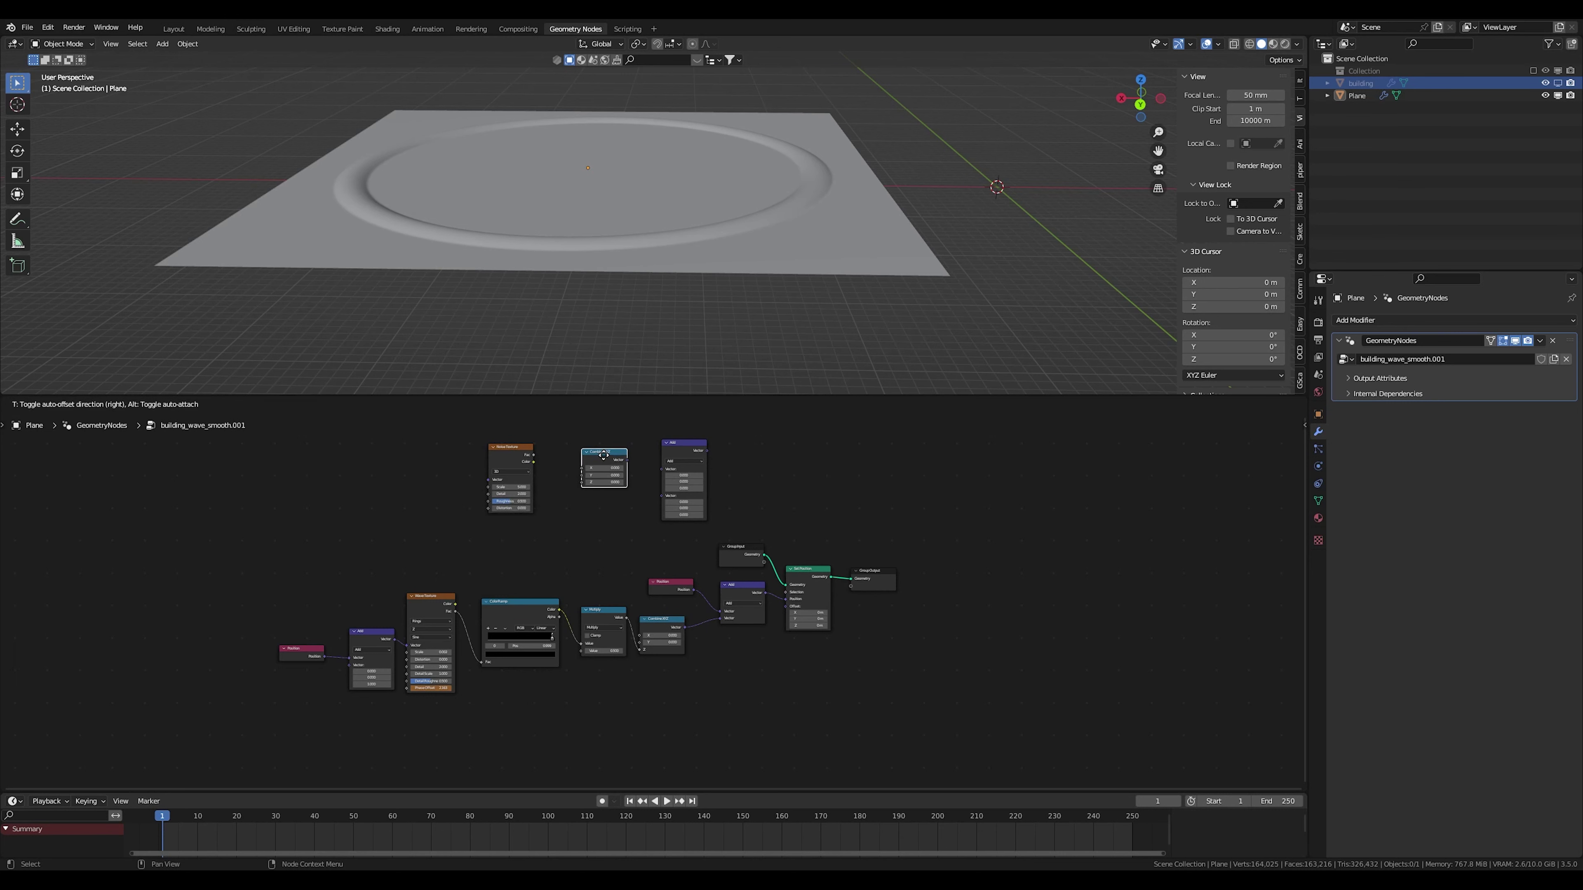
pyautogui.click(594, 468)
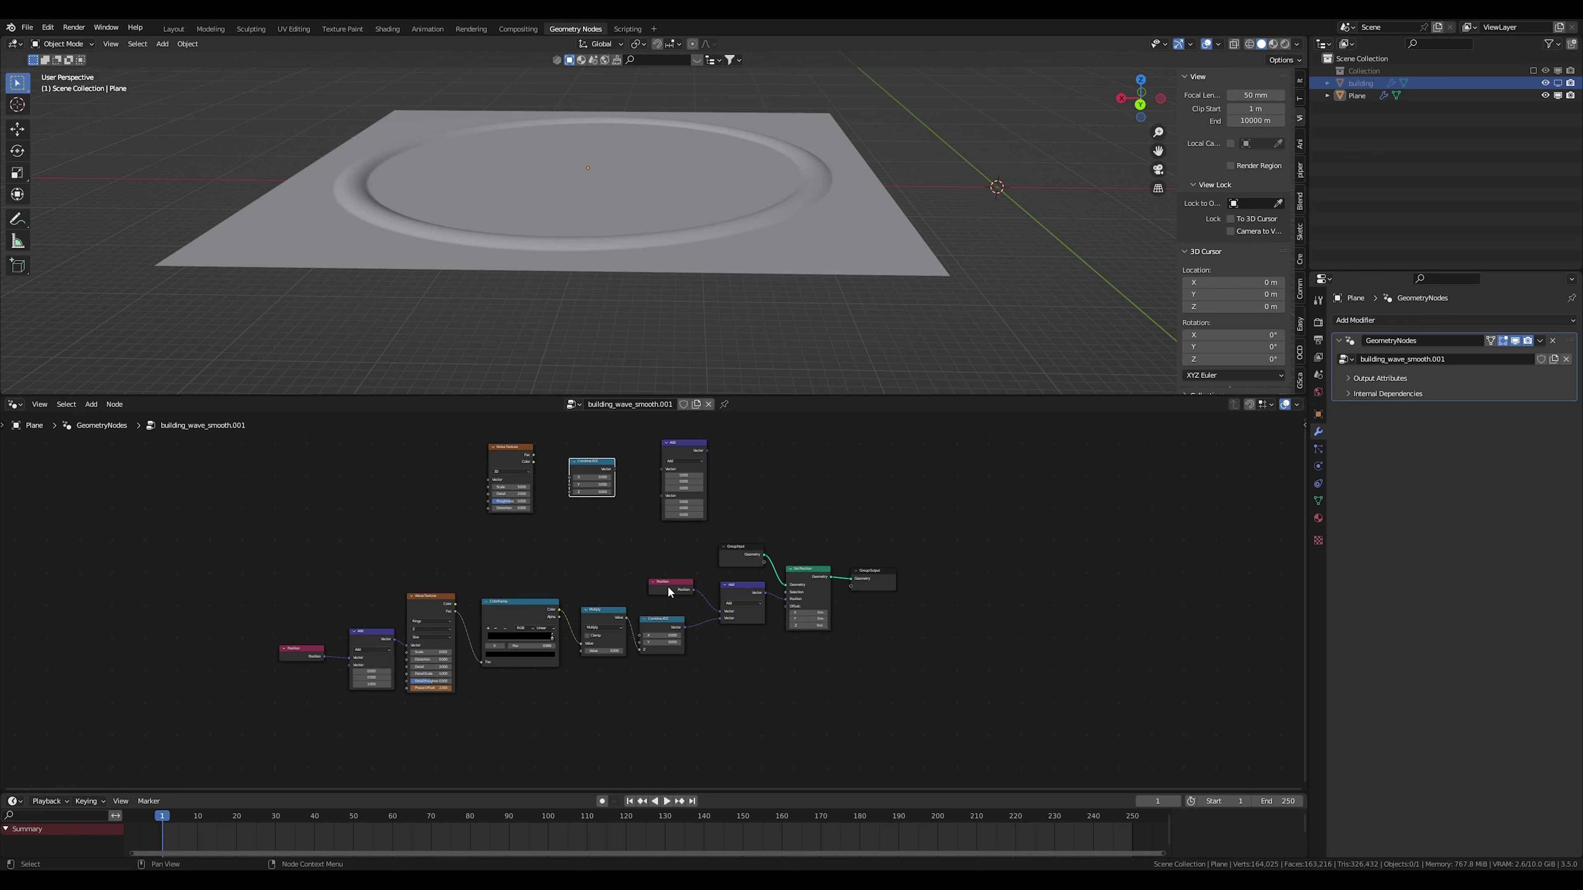
pyautogui.moveTo(668, 585); pyautogui.dragTo(383, 525)
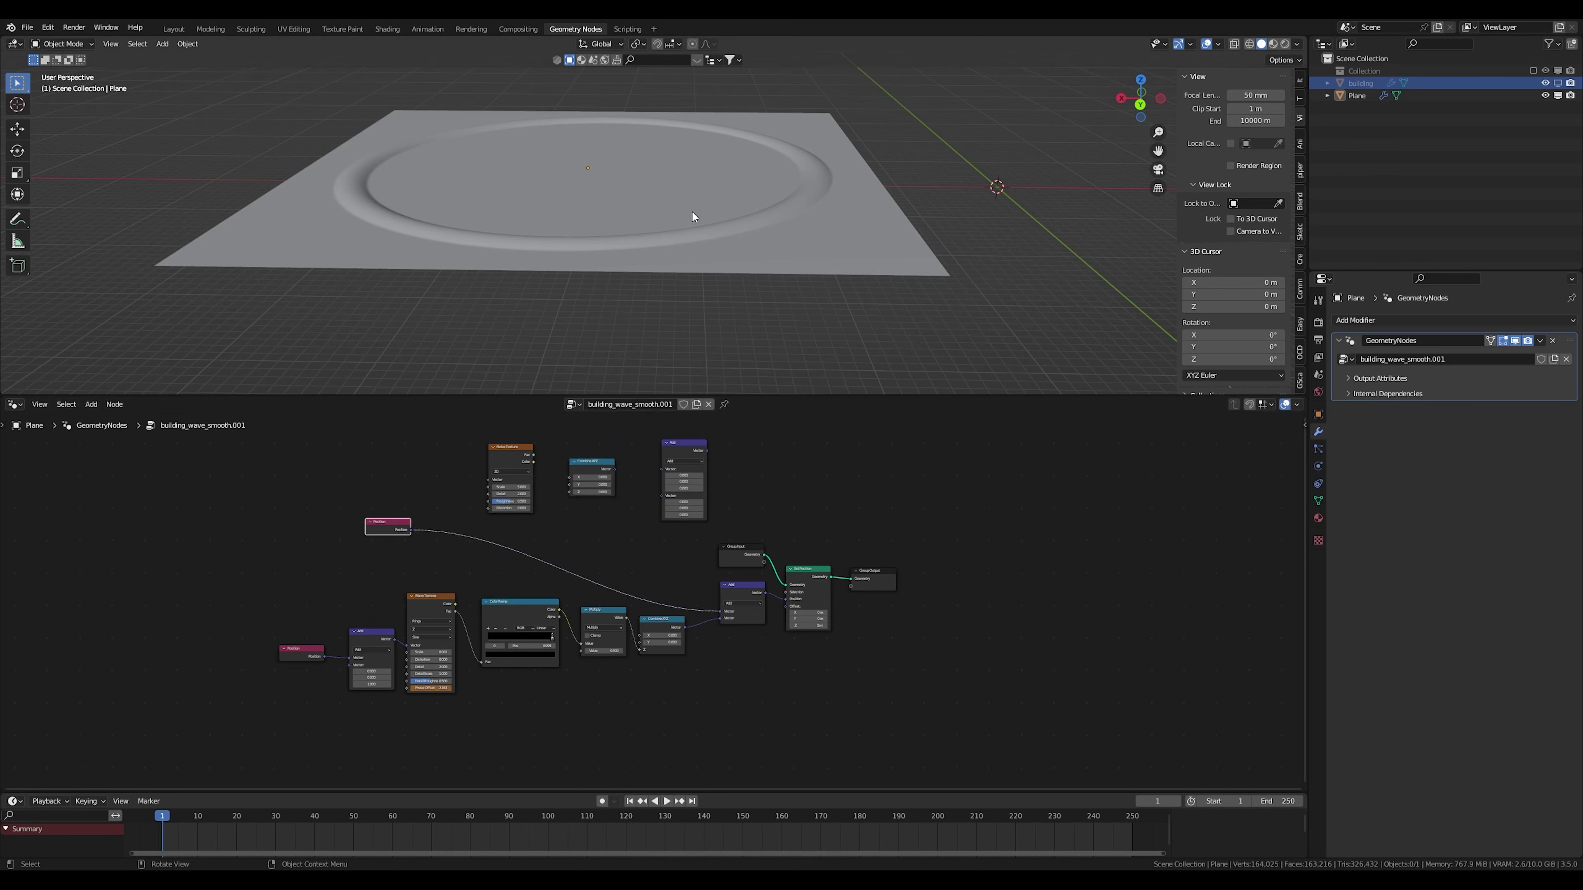
# Connect Position to the Noise Texture's Vector and its Fac to the new Combine XYZ's Z
pyautogui.moveTo(693, 211); pyautogui.dragTo(735, 281, button='middle')
pyautogui.scroll(1, 426, 499)
pyautogui.scroll(2, 426, 493)
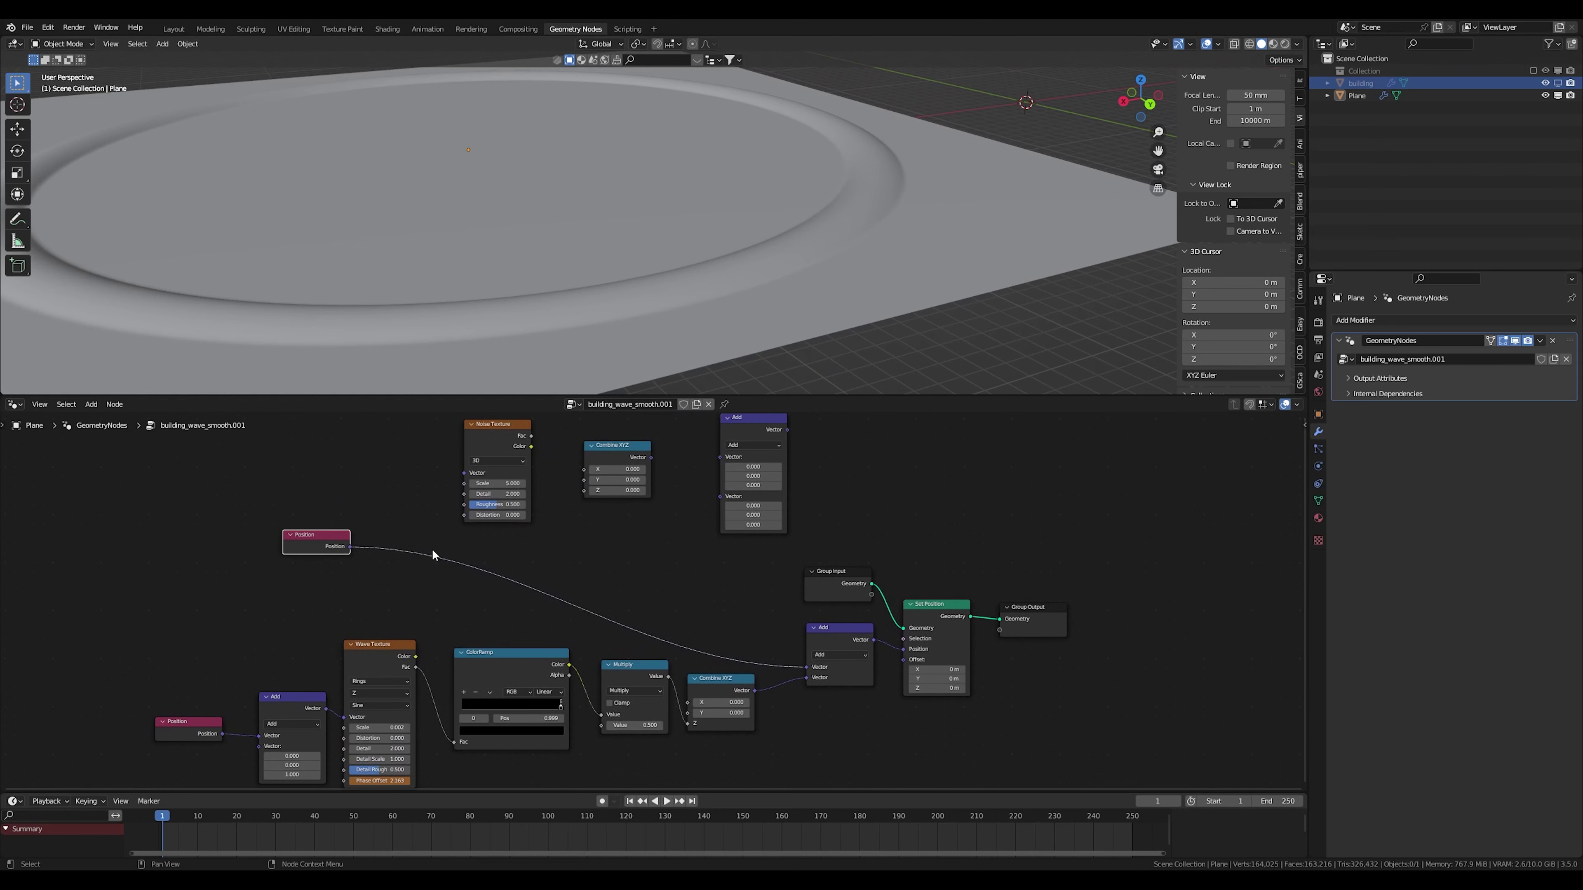
pyautogui.moveTo(349, 547); pyautogui.dragTo(464, 473)
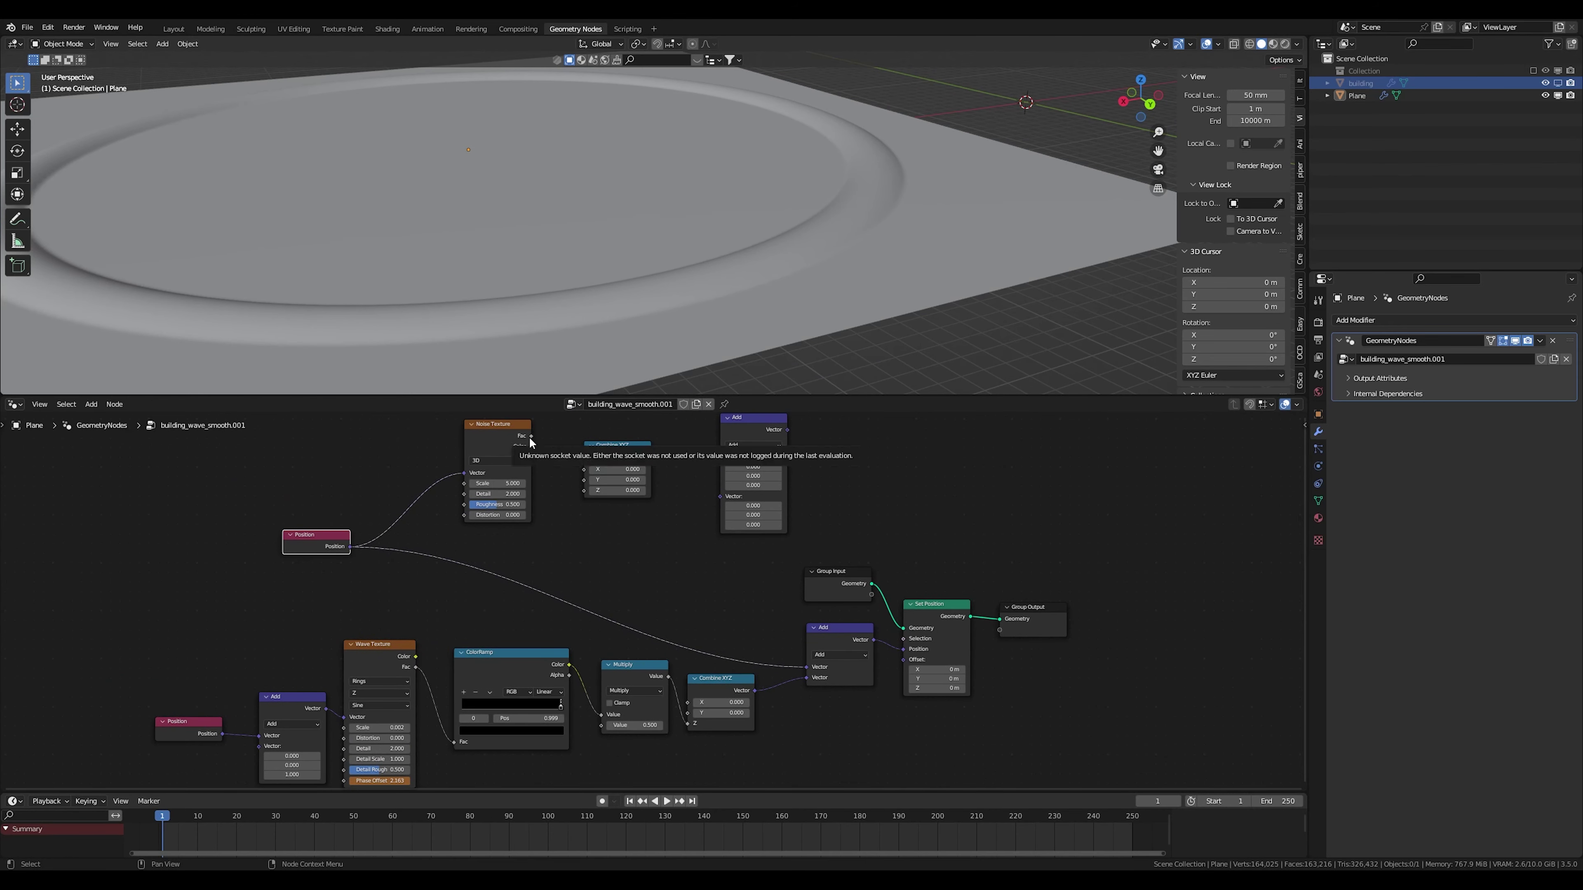
pyautogui.moveTo(531, 436); pyautogui.dragTo(583, 489)
# Link the Combine XYZ vector into the Vector Math node's first input
pyautogui.scroll(-4, 693, 282)
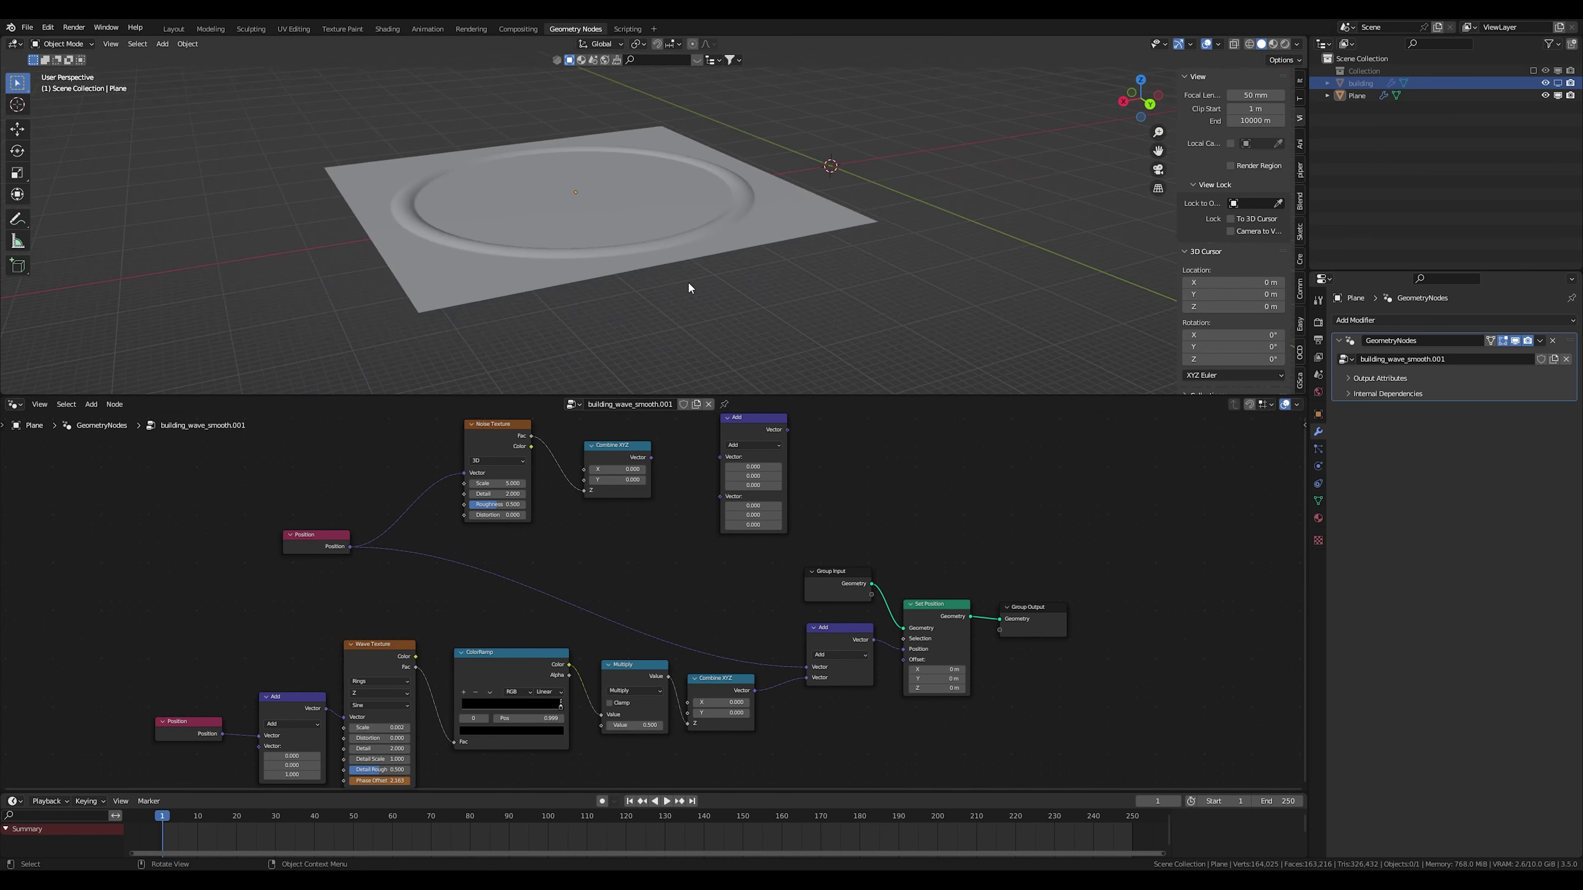
pyautogui.moveTo(687, 281); pyautogui.dragTo(706, 214, button='middle')
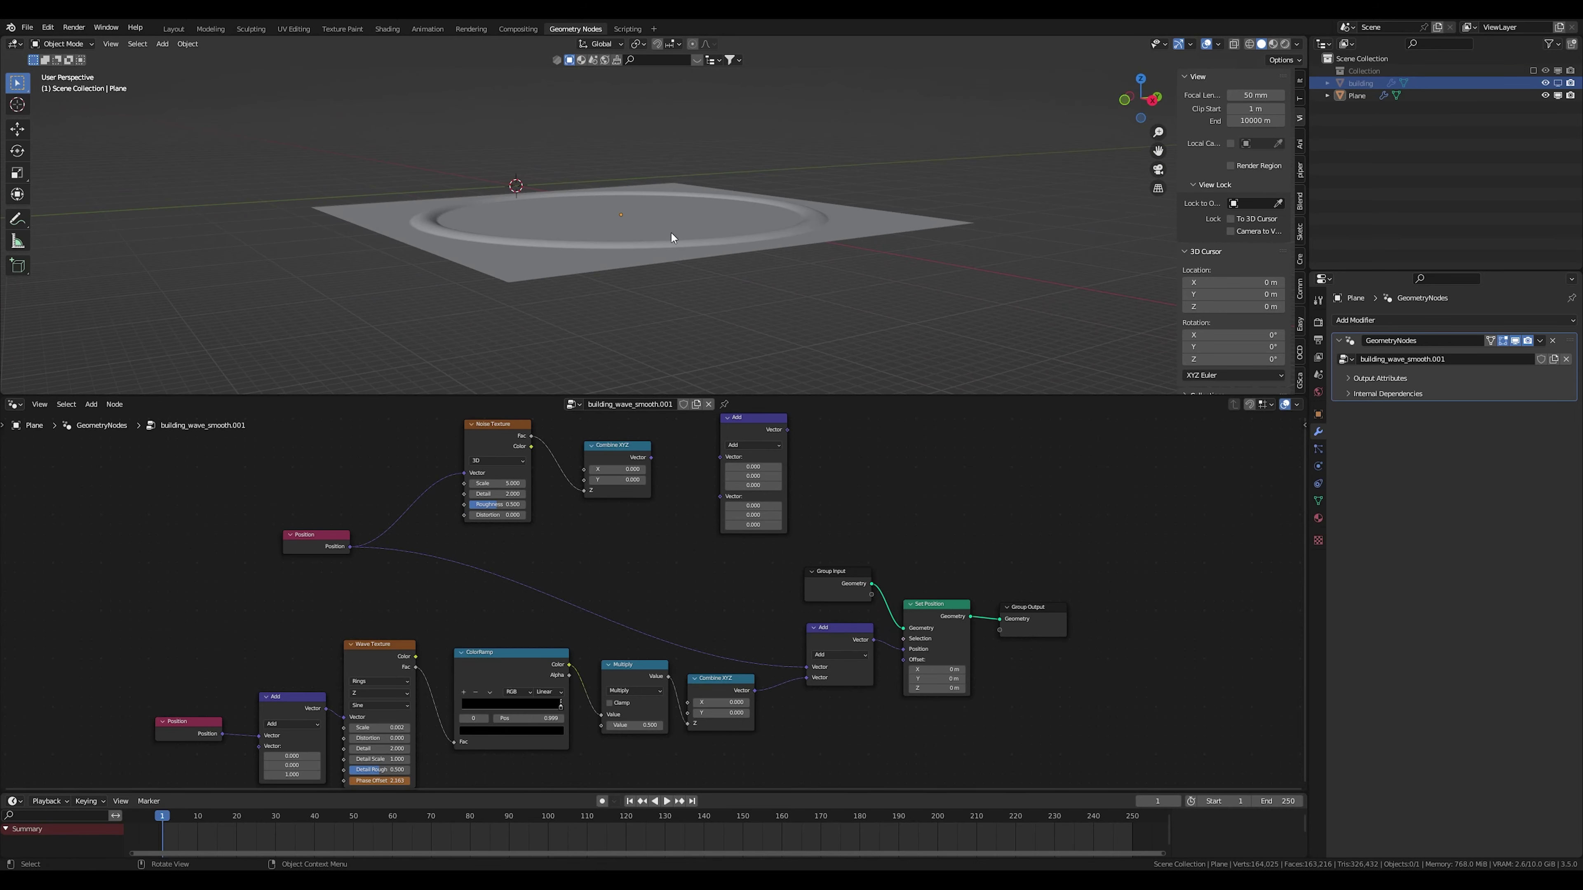
pyautogui.moveTo(603, 233); pyautogui.dragTo(635, 354, button='middle')
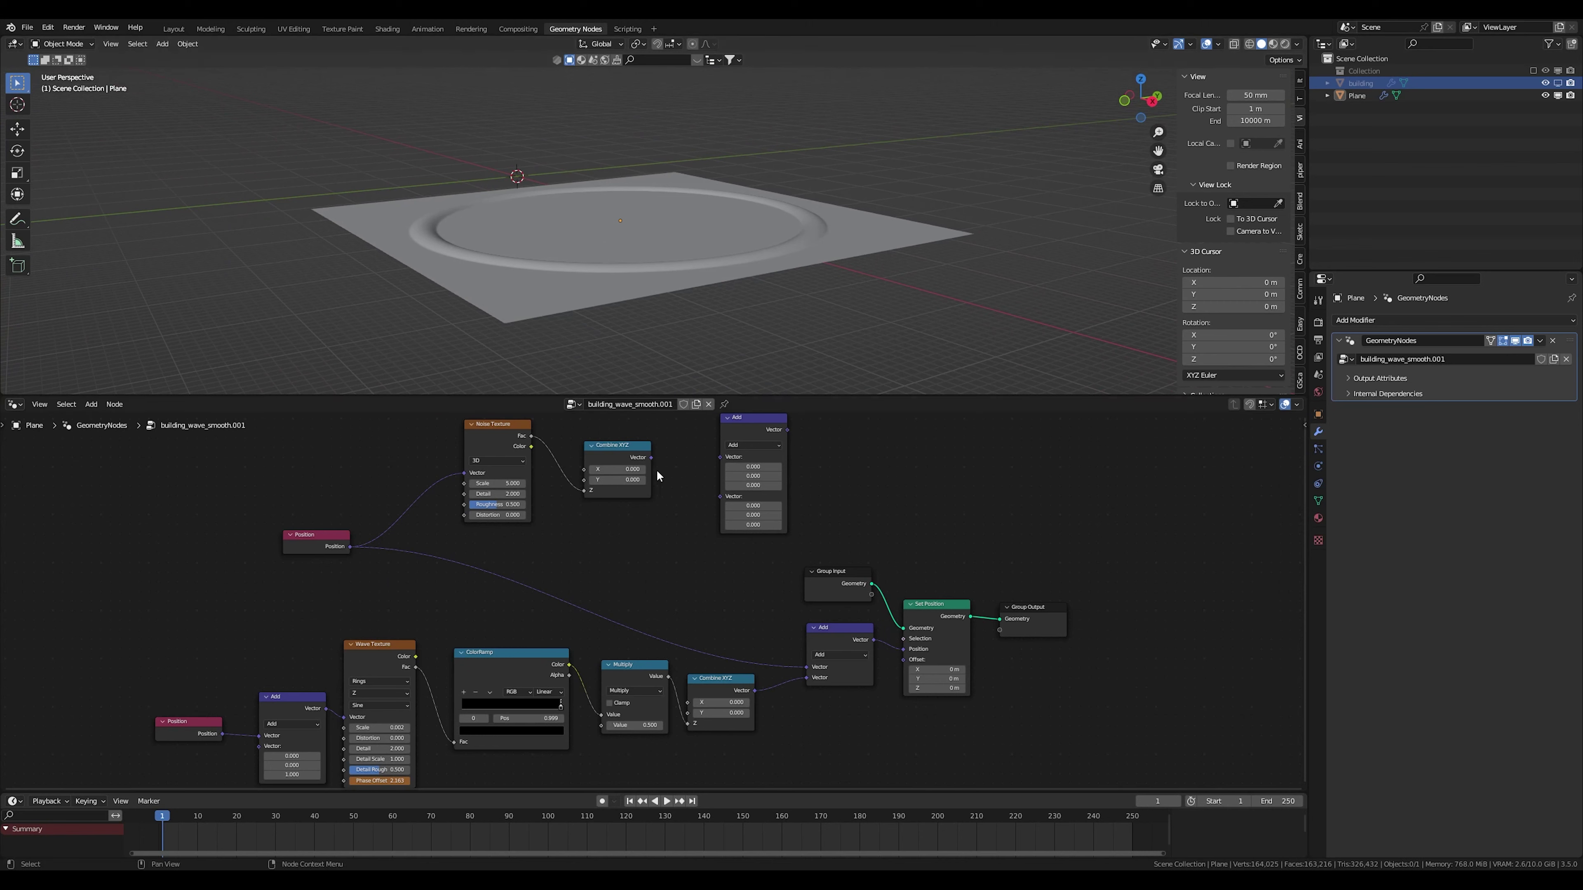
pyautogui.moveTo(661, 470); pyautogui.dragTo(637, 473, button='middle')
pyautogui.moveTo(627, 460); pyautogui.dragTo(697, 462)
pyautogui.moveTo(709, 439); pyautogui.dragTo(678, 460, button='middle')
# Switch the Vector Math node to Multiply and wire its result into Set Position
pyautogui.click(692, 468)
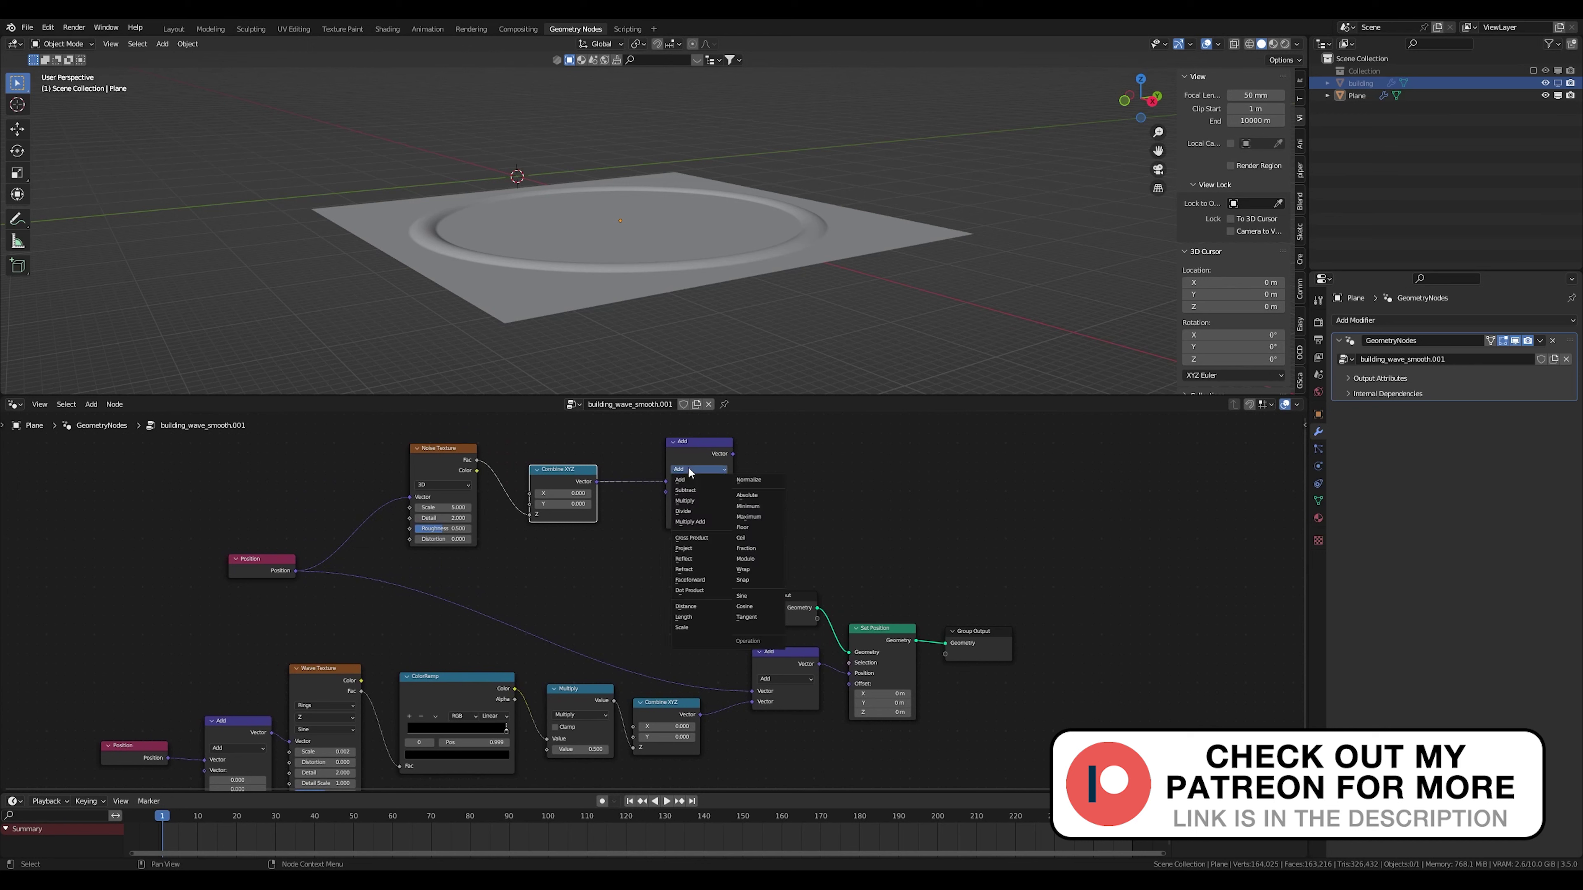
pyautogui.click(688, 502)
pyautogui.moveTo(706, 588); pyautogui.dragTo(707, 454, button='middle')
pyautogui.moveTo(696, 433); pyautogui.dragTo(812, 664)
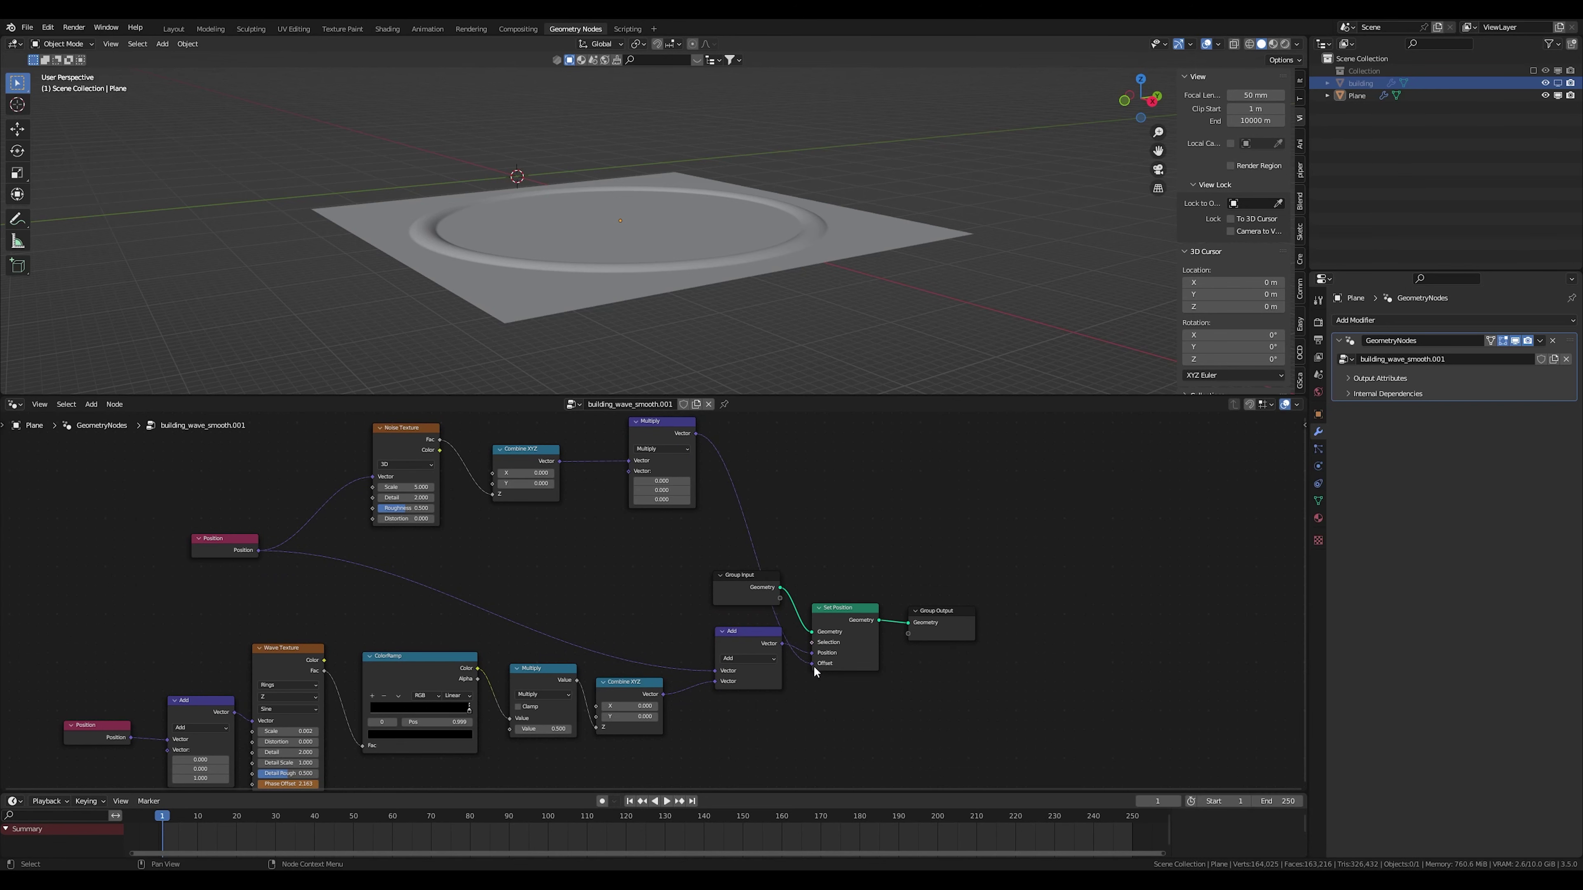
# Set the noise Multiply vector to 1, 1, 1 for full-strength displacement
pyautogui.moveTo(598, 149); pyautogui.dragTo(612, 165, button='middle')
pyautogui.scroll(3, 616, 197)
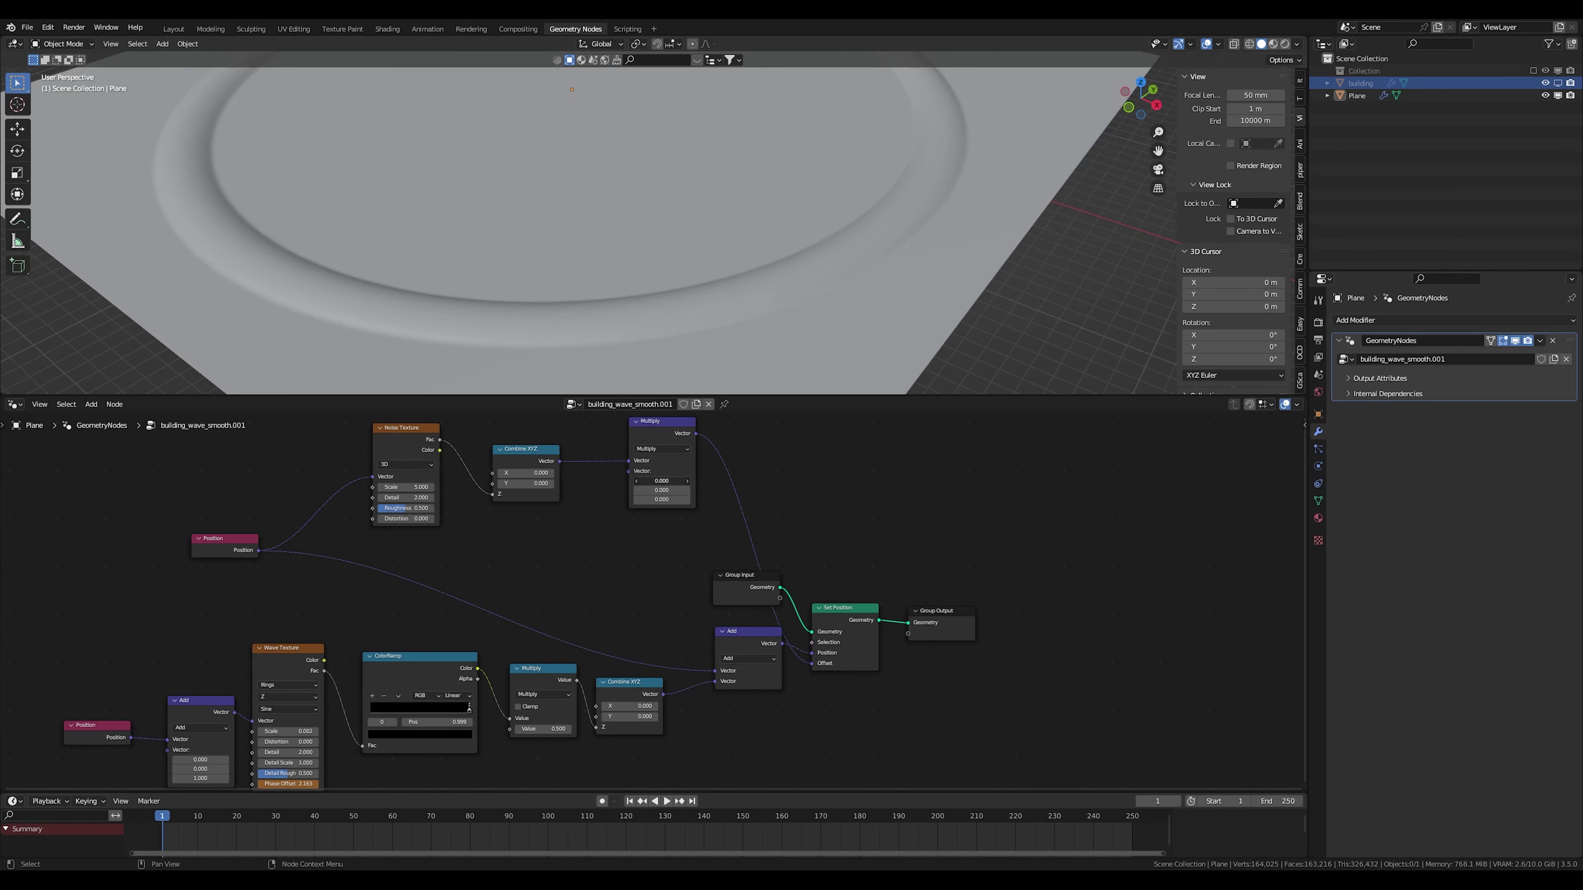
pyautogui.write('1')
pyautogui.press('Return')
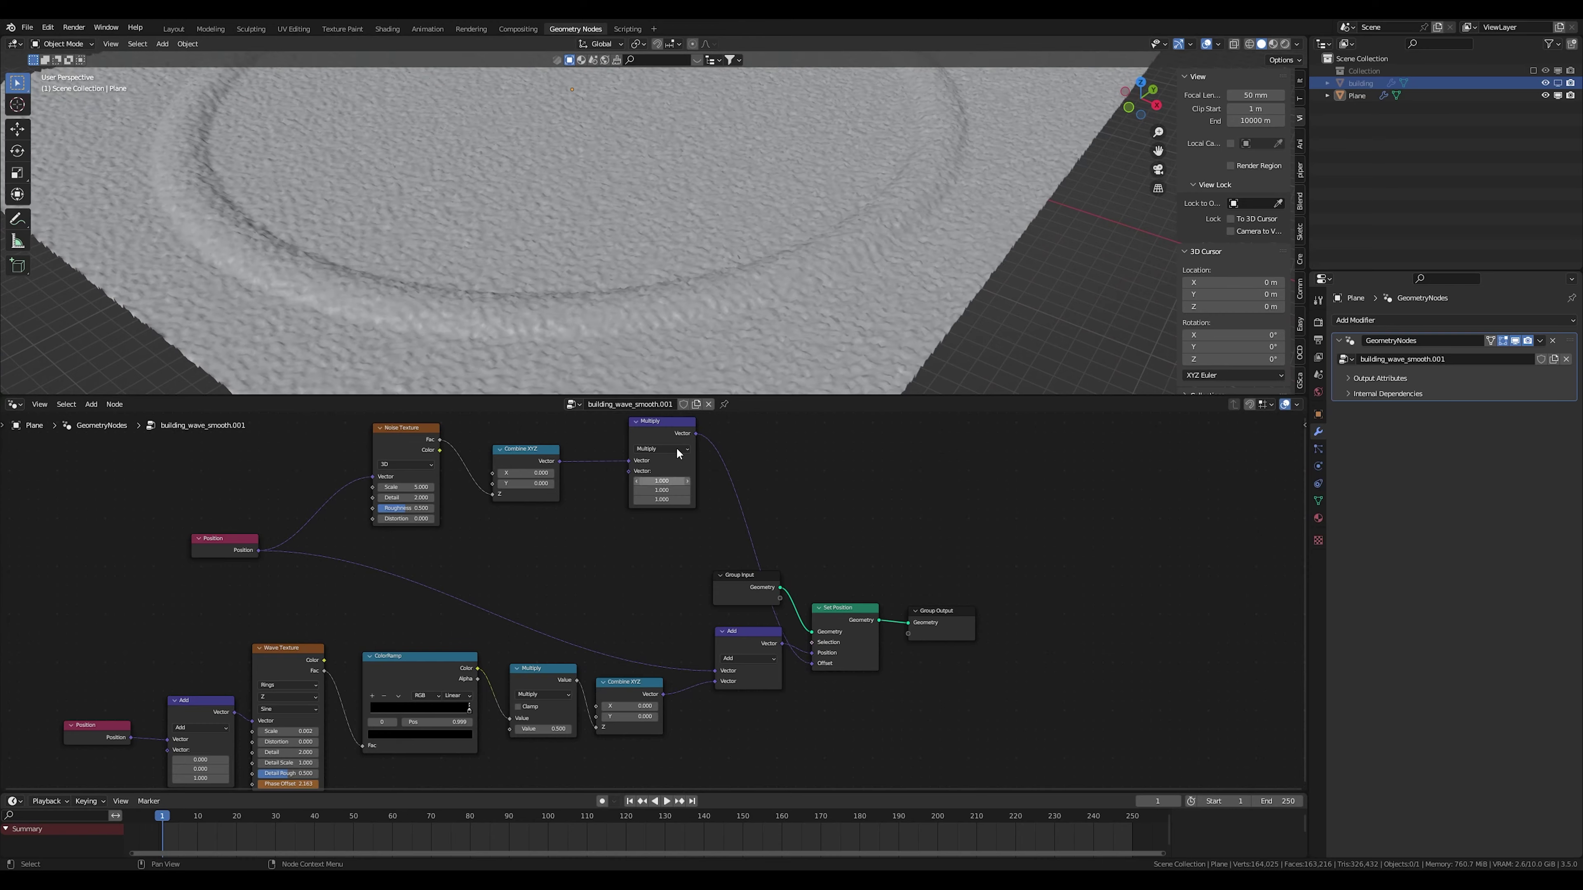
pyautogui.moveTo(623, 206); pyautogui.dragTo(664, 245, button='middle')
# Lower the Noise Texture Scale toward zero so the bumps become broad and soft
pyautogui.scroll(-5, 666, 244)
pyautogui.scroll(4, 644, 230)
pyautogui.moveTo(411, 487); pyautogui.dragTo(455, 497)
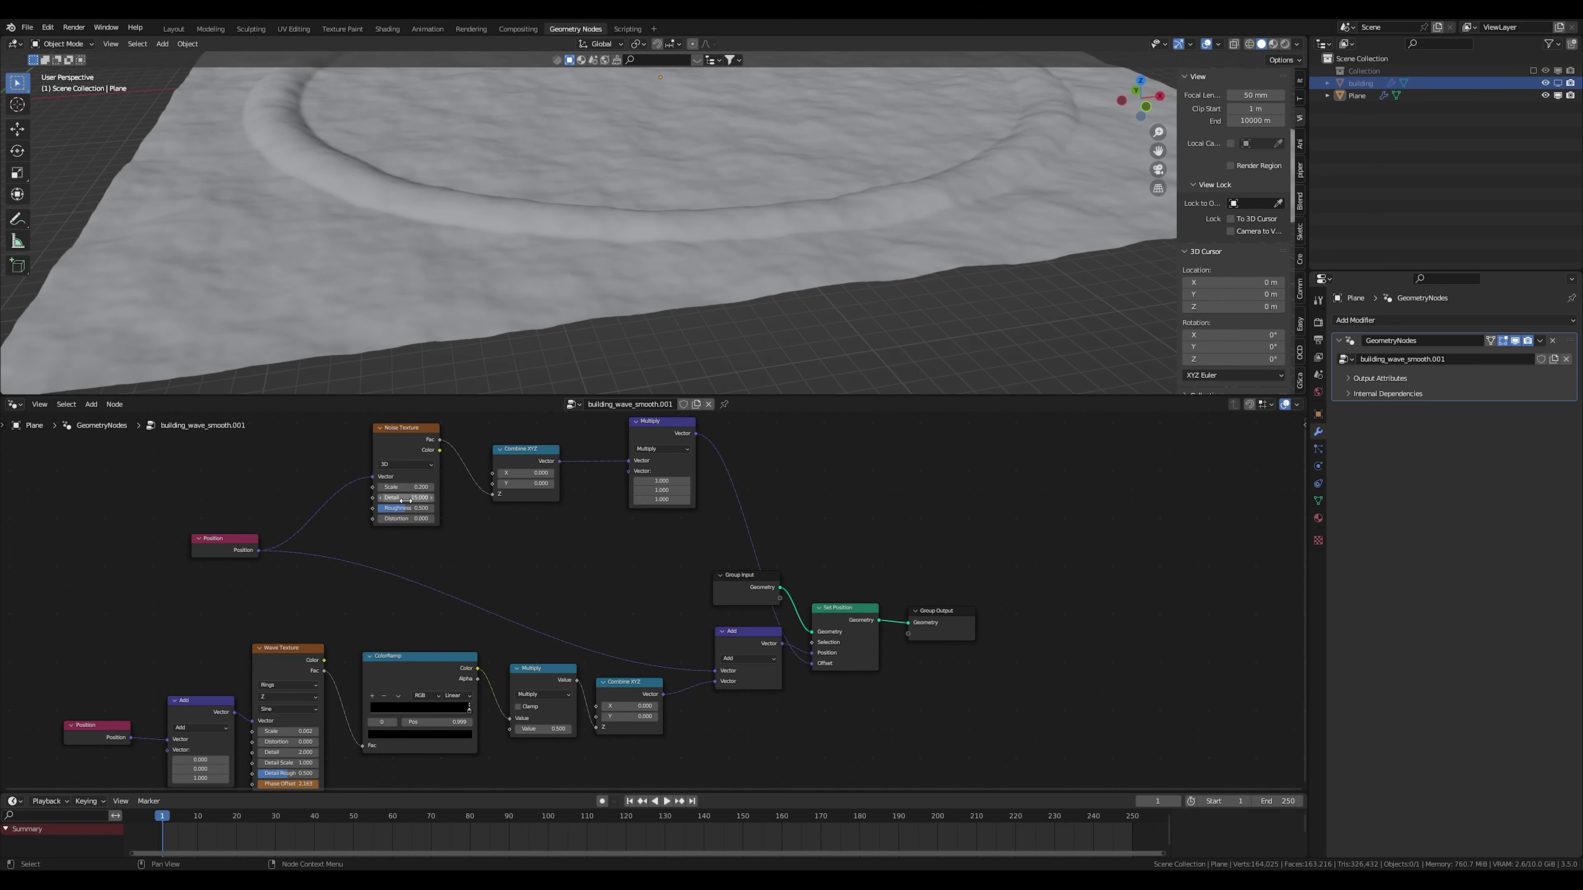
pyautogui.moveTo(405, 487); pyautogui.dragTo(405, 487)
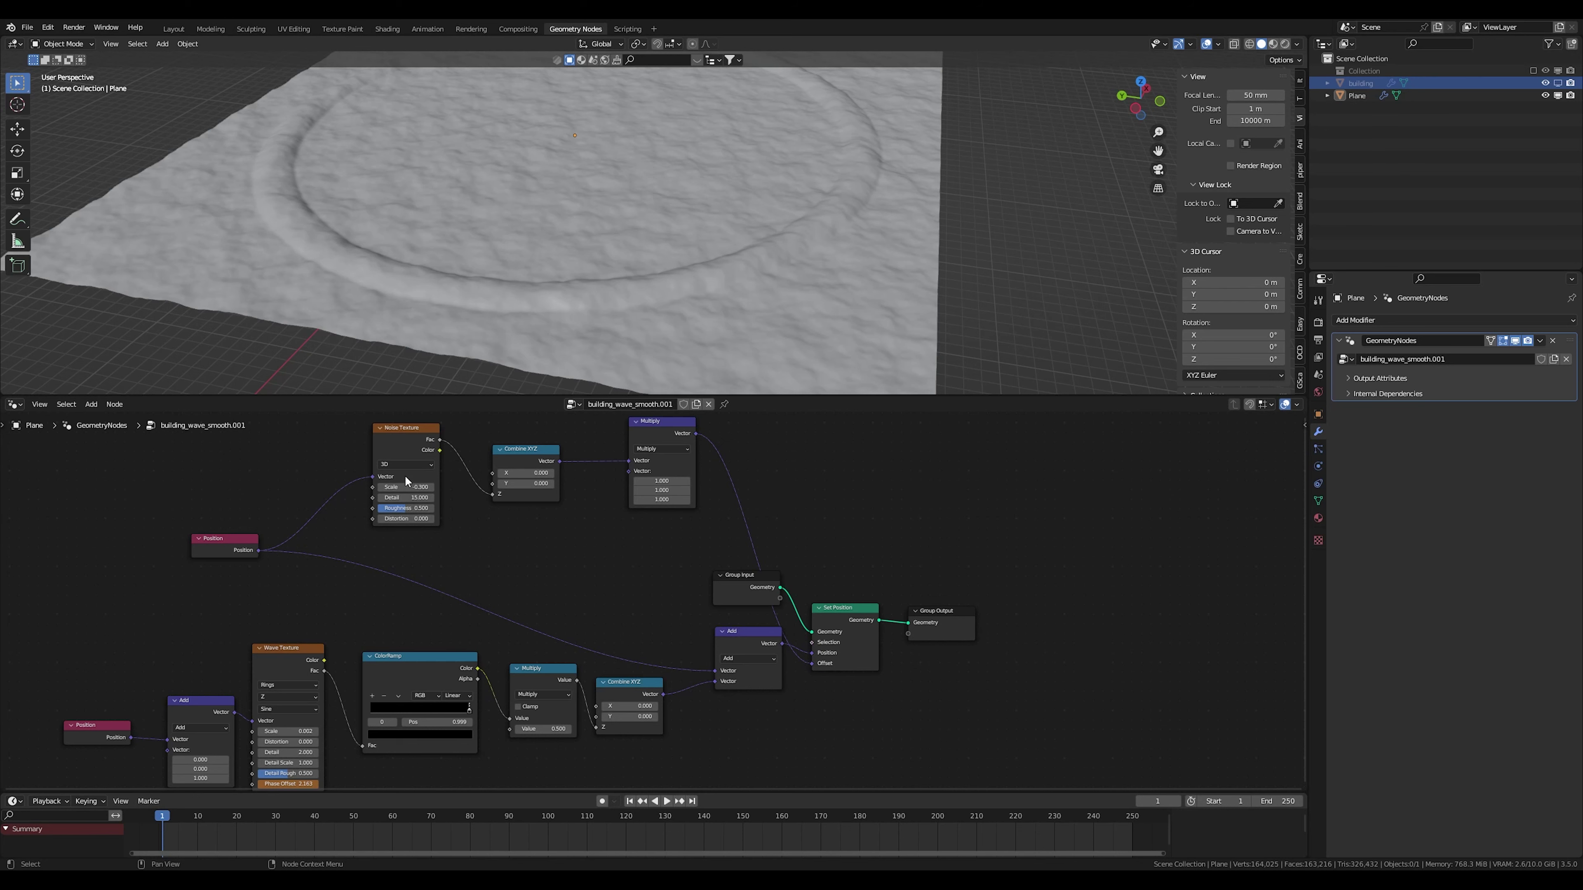
pyautogui.moveTo(380, 293); pyautogui.dragTo(364, 240, button='middle')
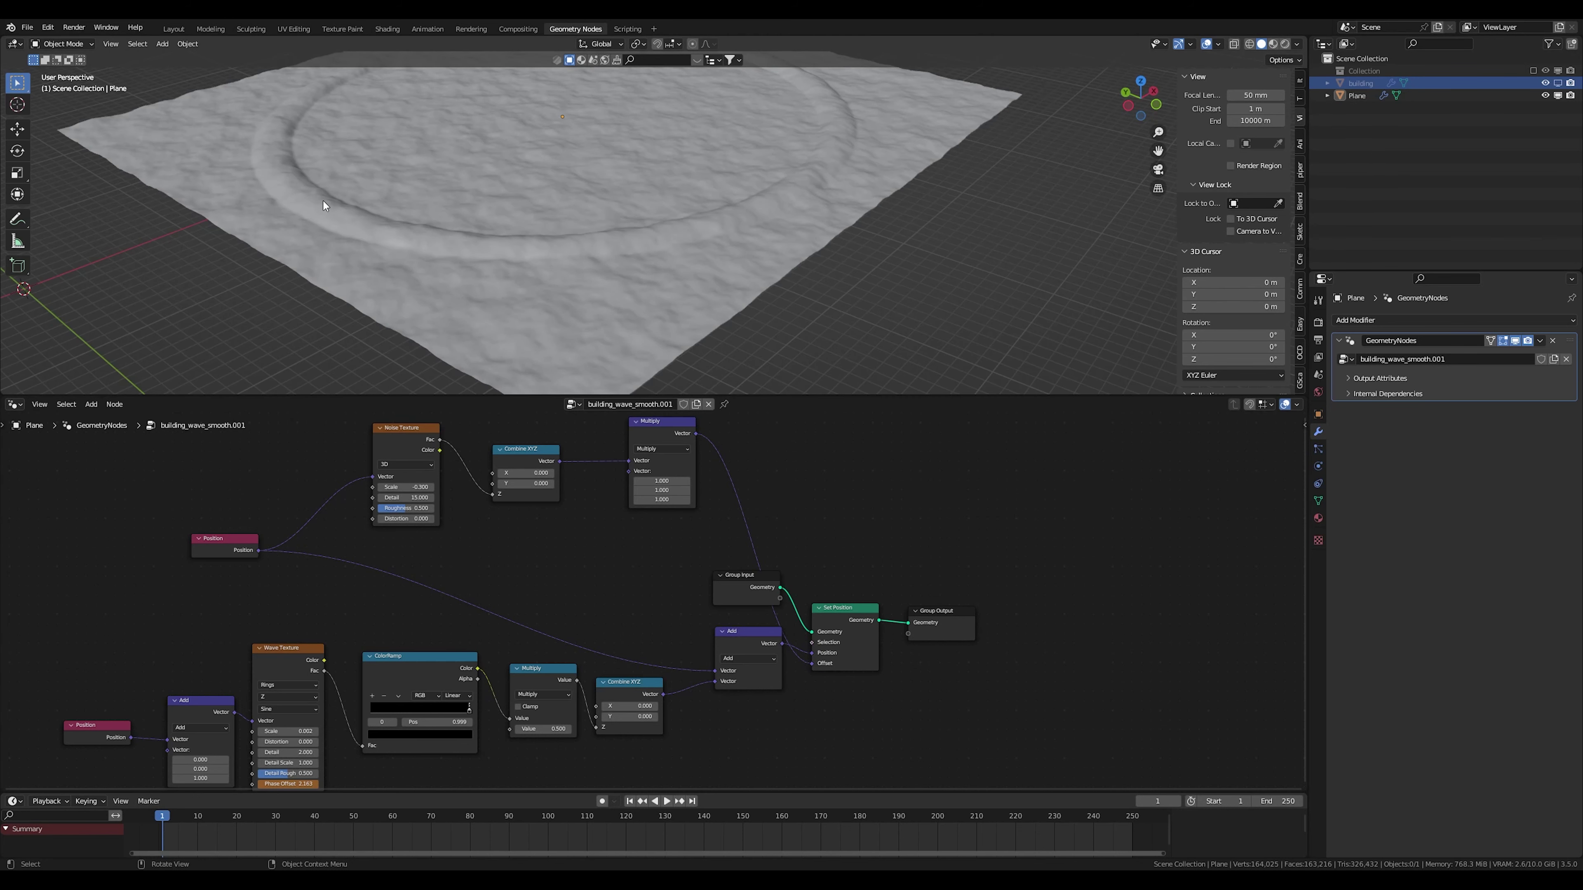
pyautogui.moveTo(322, 200); pyautogui.dragTo(414, 290, button='middle')
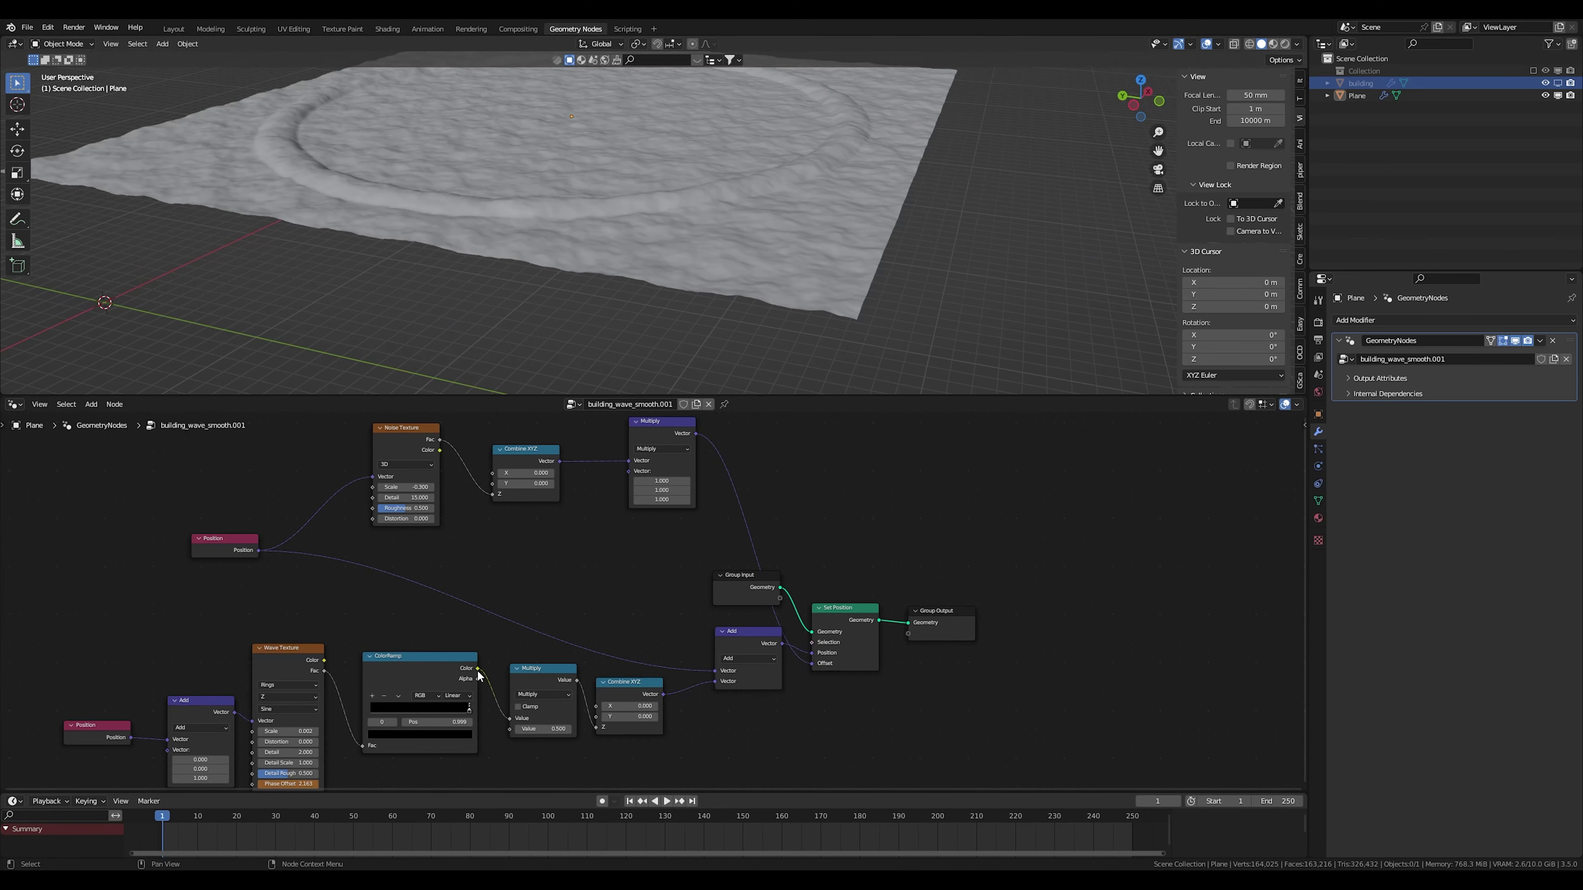
# Route the ColorRamp ring mask into the noise Multiply's second Vector input to confine bumps to the ring
pyautogui.moveTo(478, 670); pyautogui.dragTo(634, 468)
pyautogui.moveTo(627, 300); pyautogui.dragTo(647, 285, button='middle')
pyautogui.scroll(5, 661, 290)
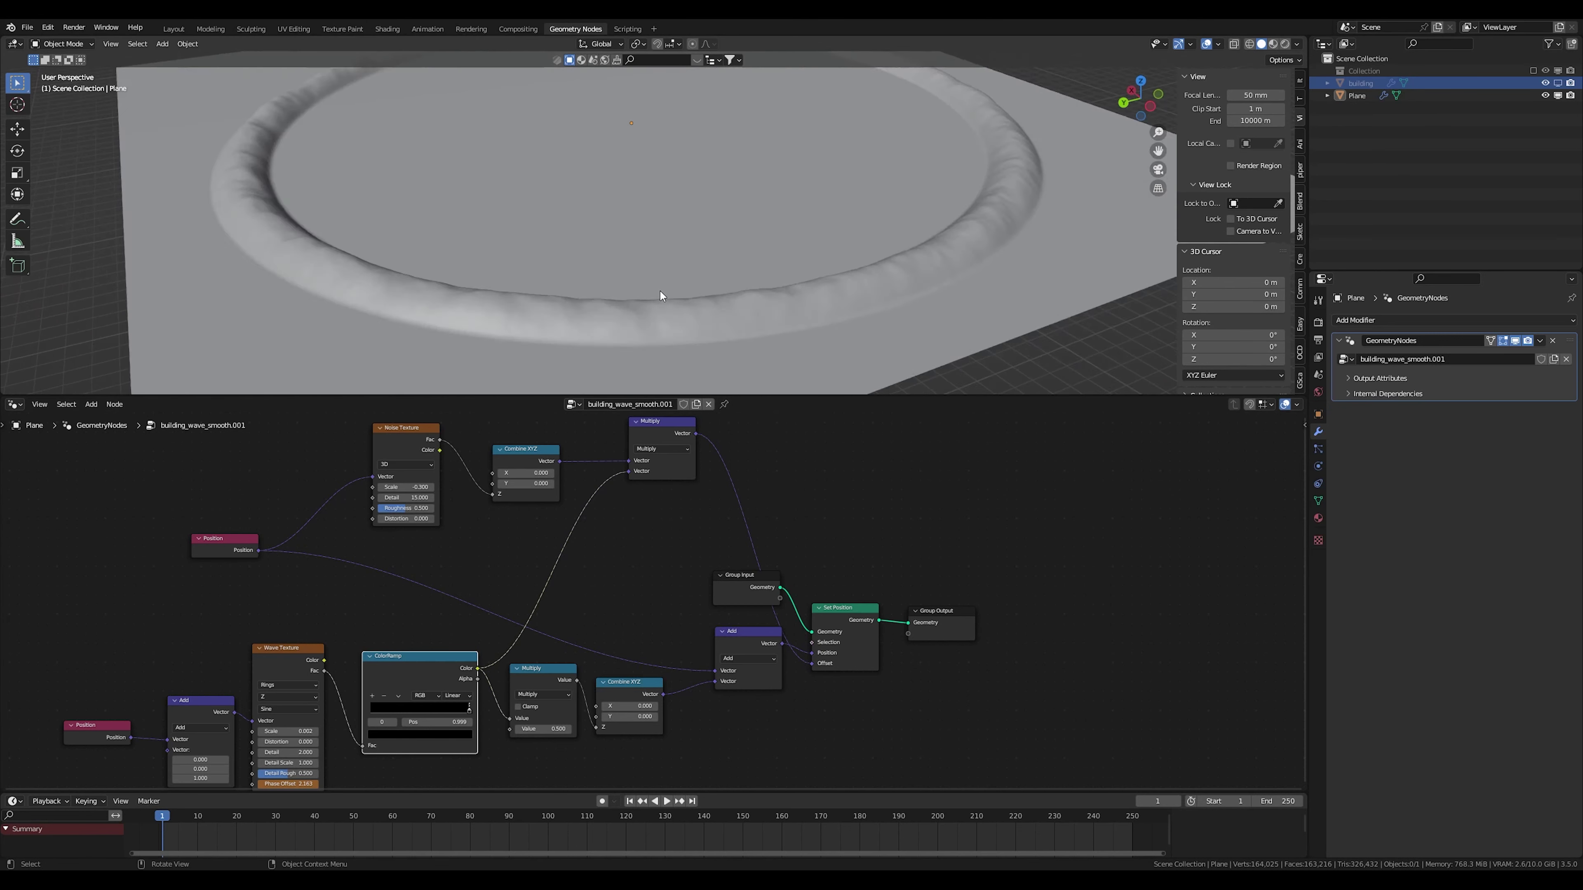
pyautogui.moveTo(788, 310); pyautogui.dragTo(629, 280, button='middle')
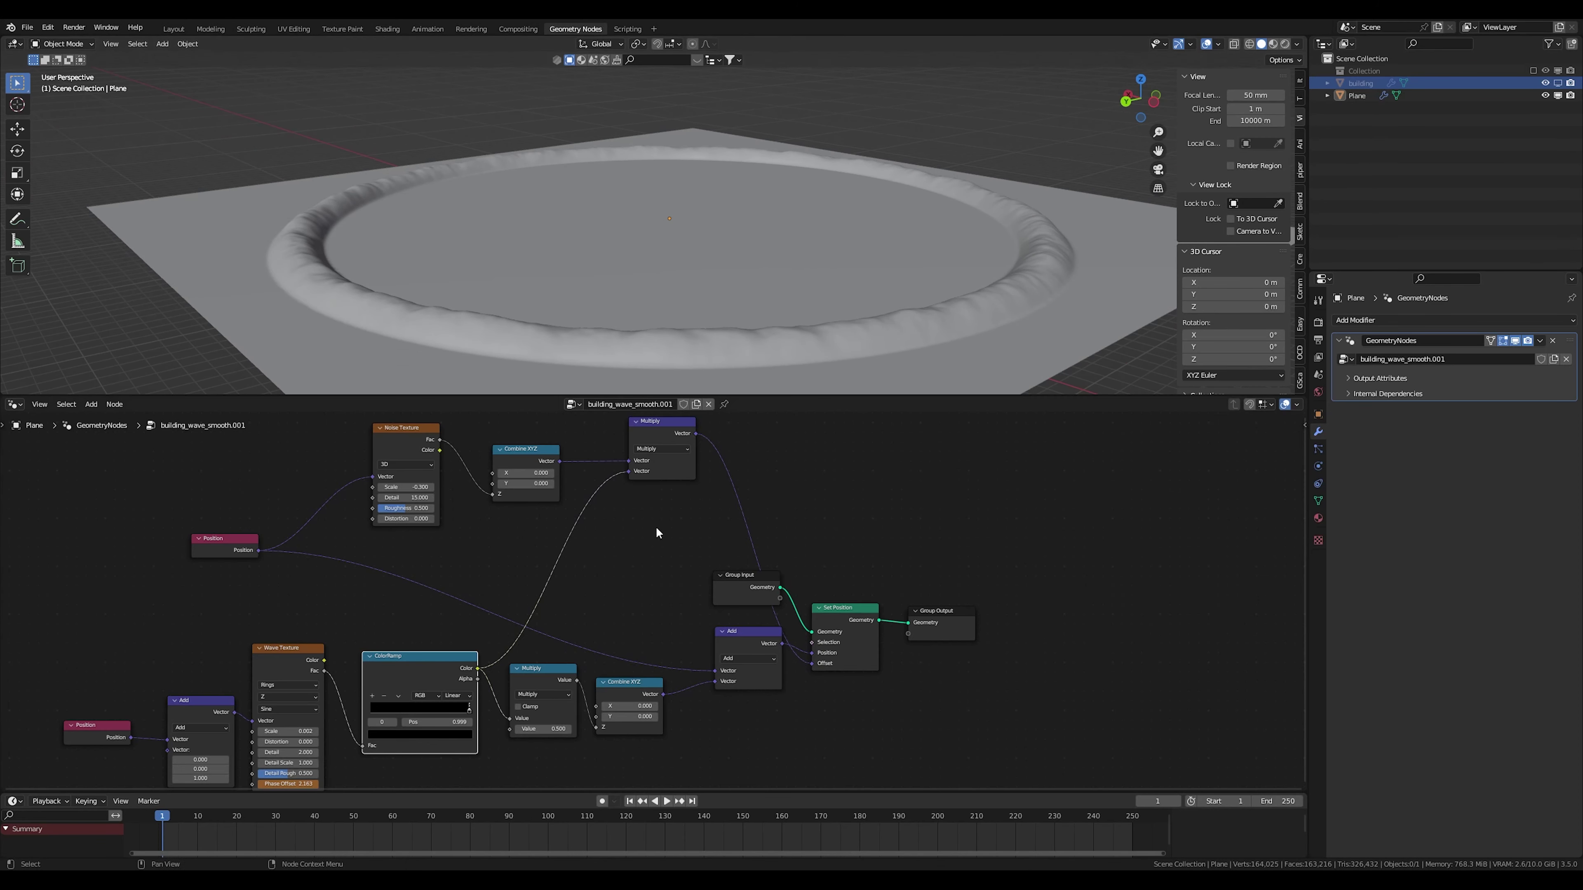
# Insert a Math node on the ColorRamp-to-Multiply link and set it to Multiply
pyautogui.hotkey('ctrl', 'z')
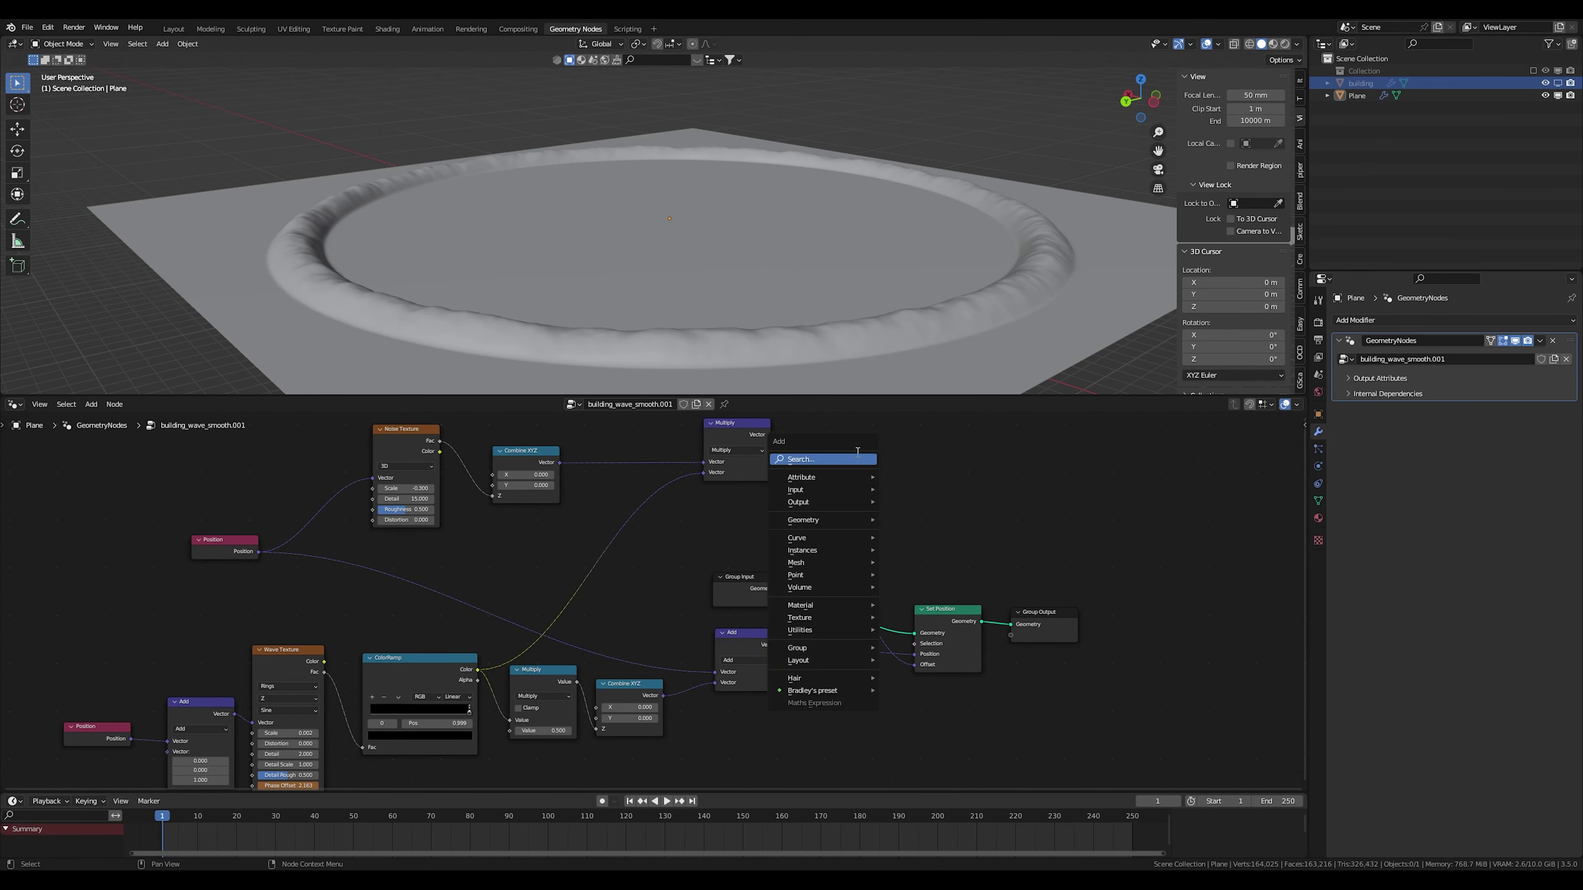
pyautogui.hotkey('shift', 'a')
pyautogui.write('add')
pyautogui.press('Return')
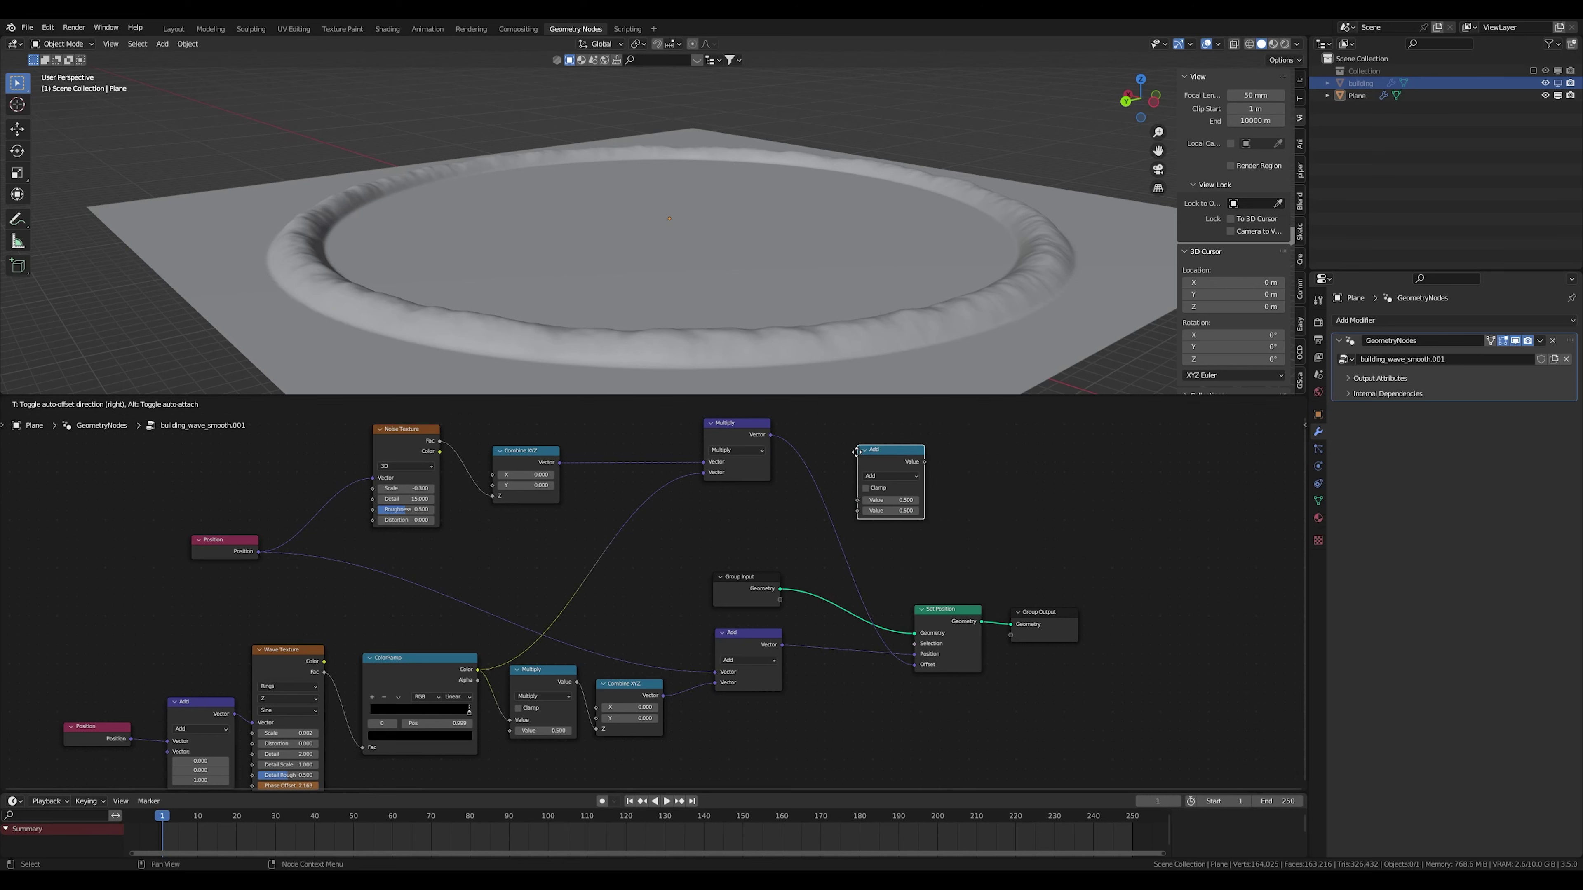
pyautogui.click(597, 502)
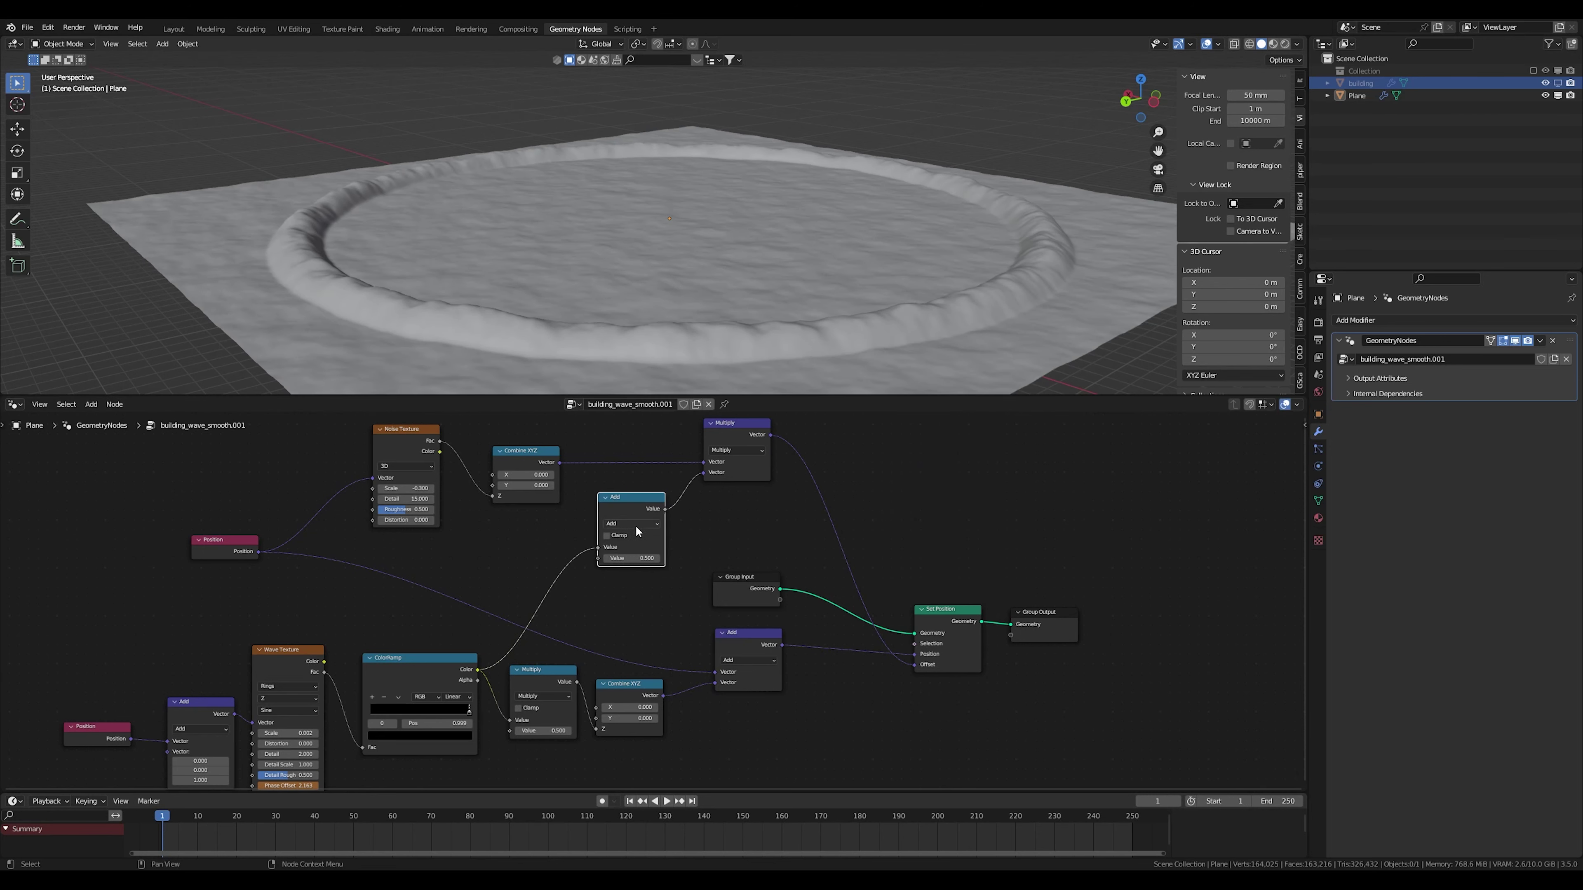
pyautogui.click(633, 523)
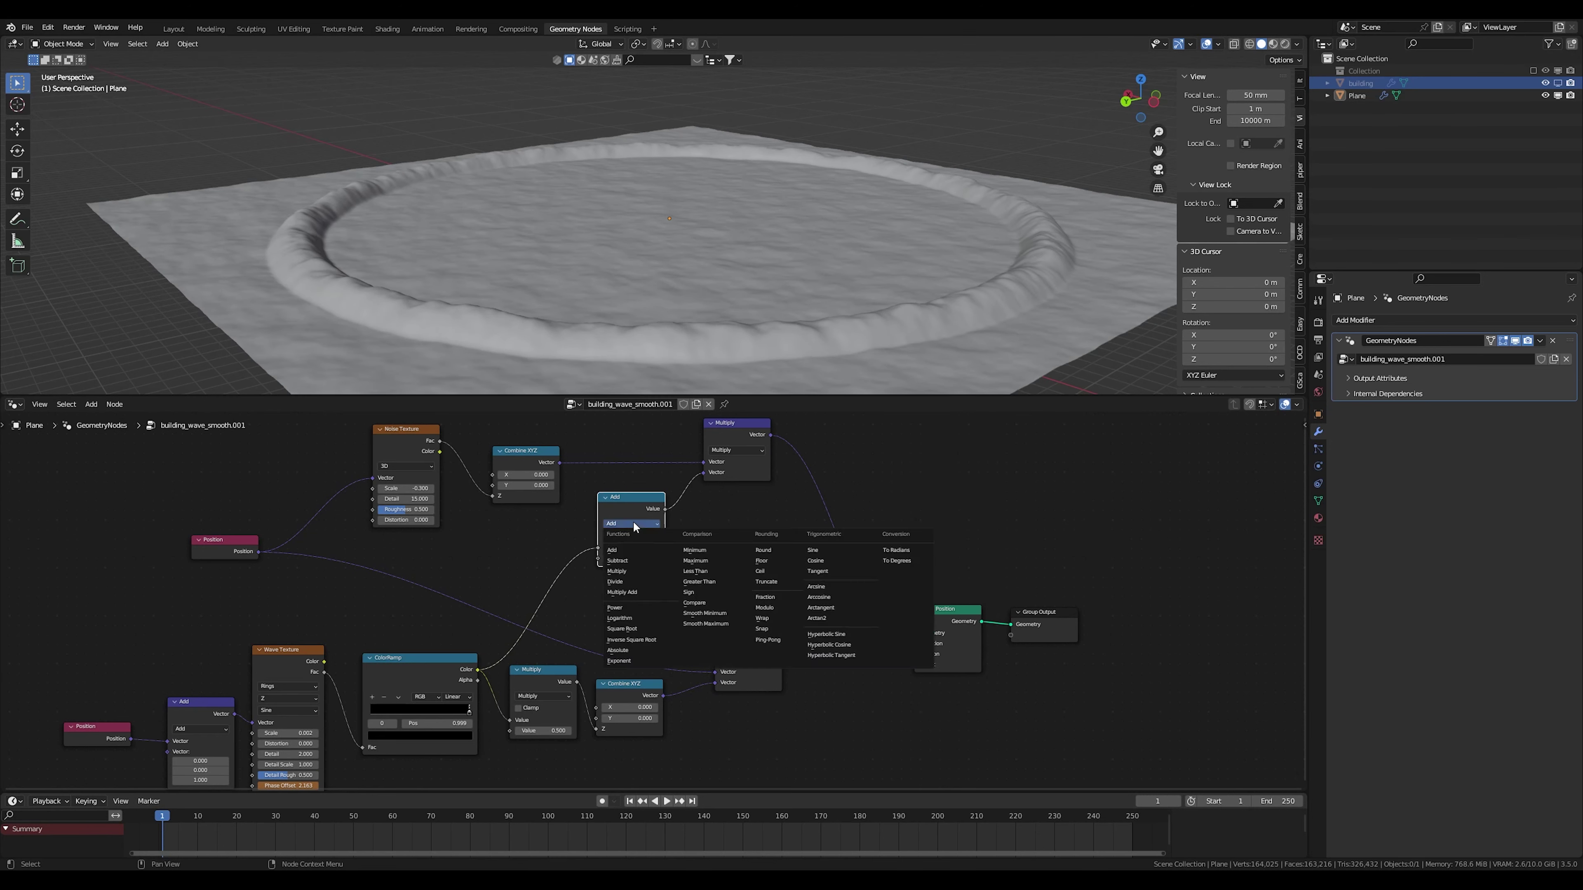
pyautogui.click(633, 570)
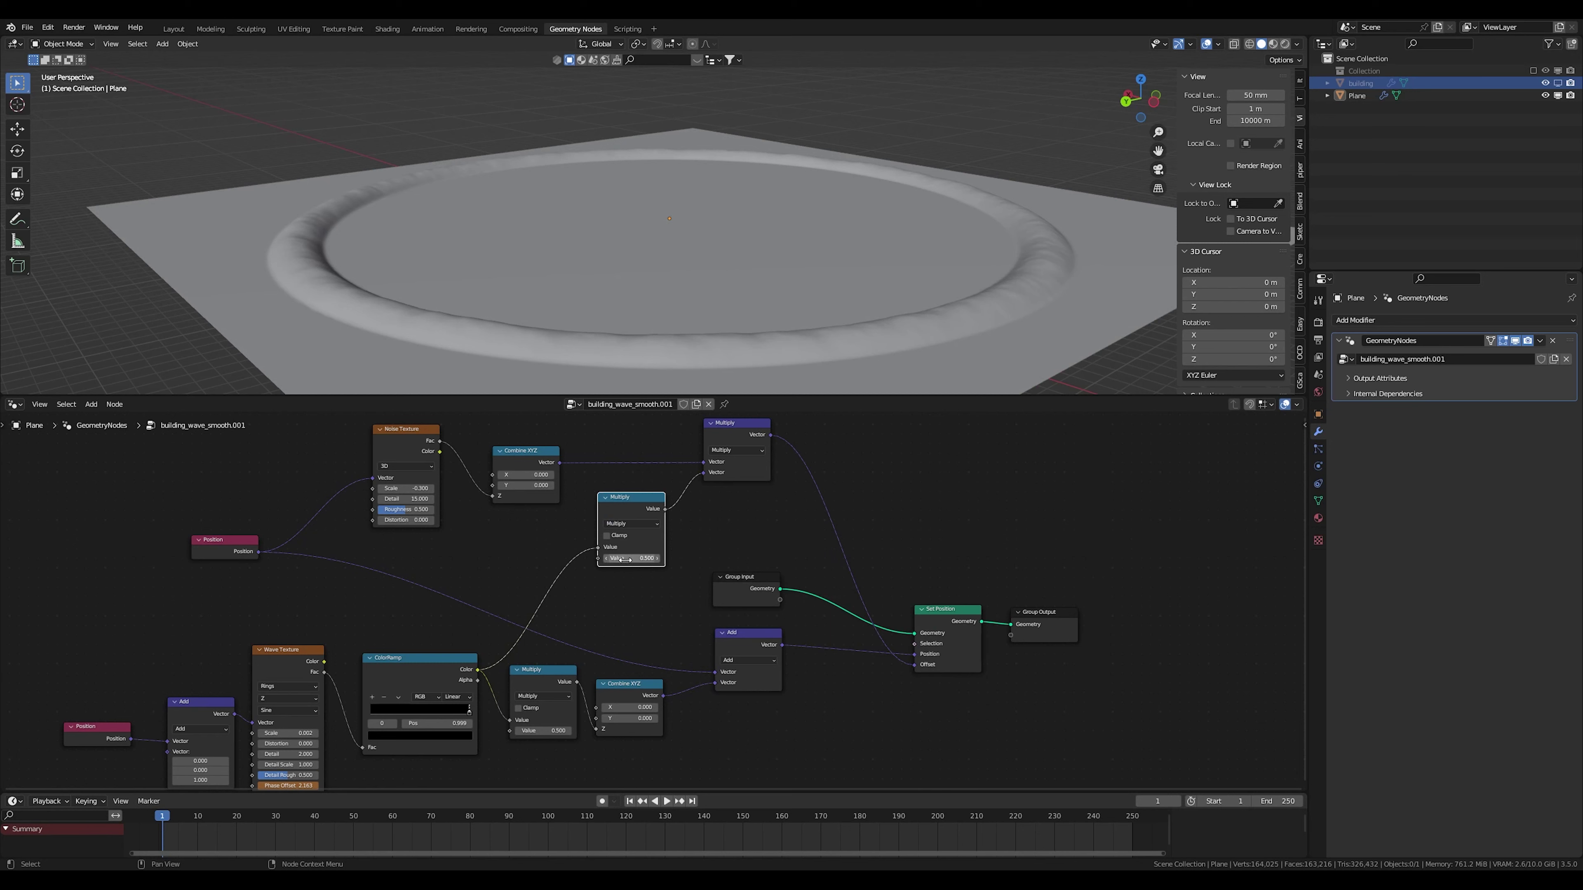
# Set the new multiplier to about 0.7 for a gentler bumpy rim
pyautogui.moveTo(631, 558)
pyautogui.mouseDown()
pyautogui.moveTo(741, 558)
pyautogui.moveTo(632, 558)
pyautogui.mouseUp()
pyautogui.scroll(-3, 847, 618)
pyautogui.moveTo(717, 610)
pyautogui.mouseDown(button='middle')
pyautogui.moveTo(767, 594)
pyautogui.moveTo(745, 604)
pyautogui.mouseUp(button='middle')
pyautogui.scroll(1, 775, 583)
pyautogui.moveTo(644, 585); pyautogui.dragTo(650, 569, button='middle')
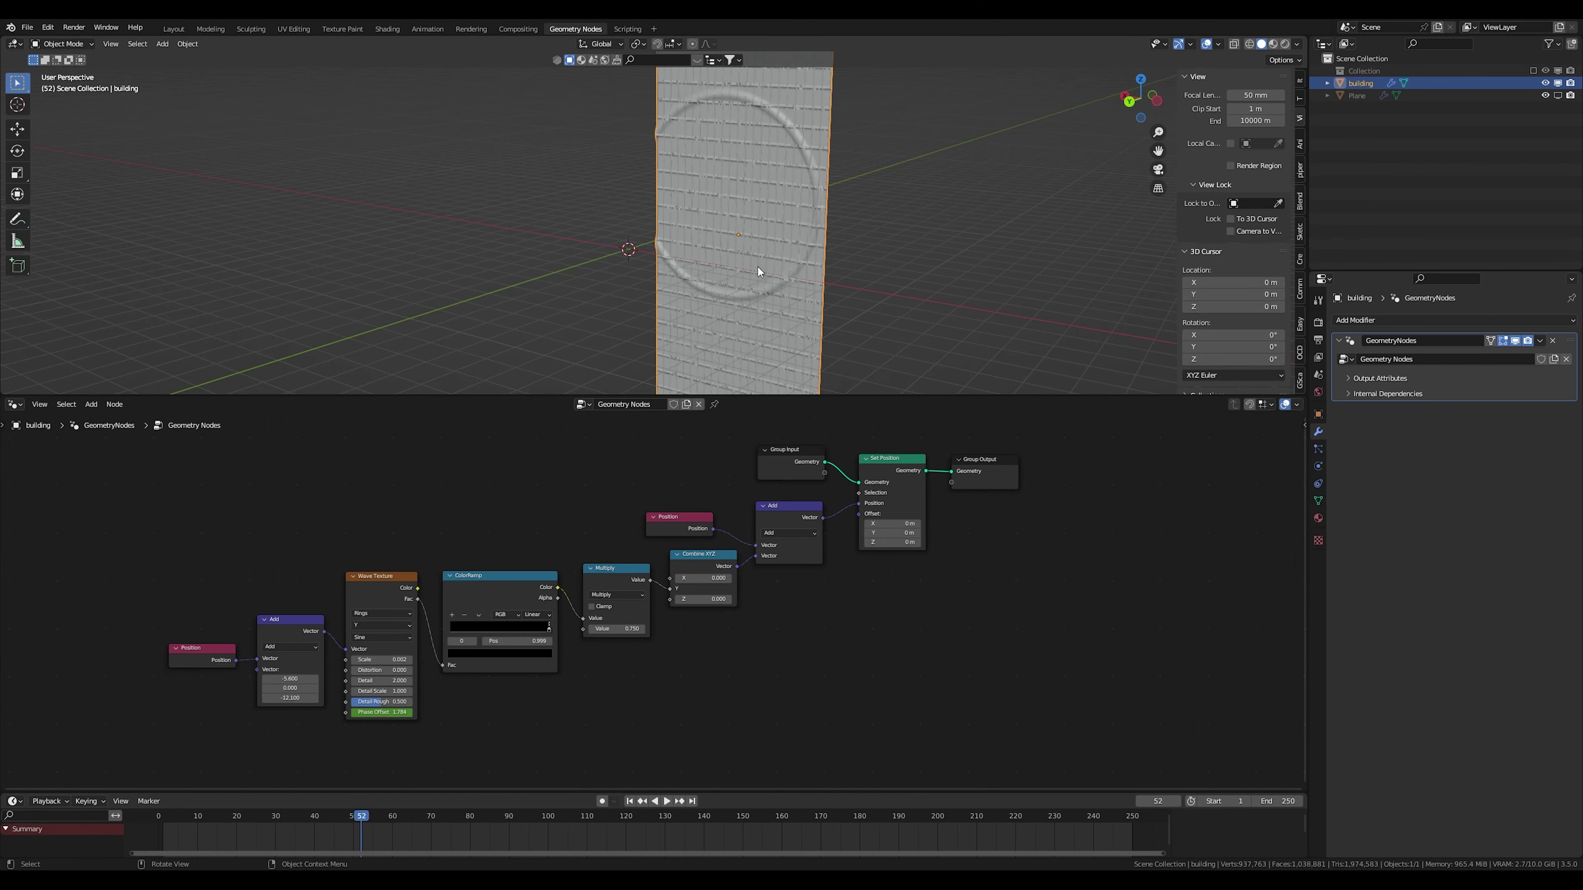
# Duplicate the whole wave node chain and place the copy below the original
pyautogui.moveTo(758, 271)
pyautogui.mouseDown(button='middle')
pyautogui.moveTo(743, 262)
pyautogui.moveTo(782, 242)
pyautogui.moveTo(779, 196)
pyautogui.moveTo(742, 276)
pyautogui.mouseUp(button='middle')
pyautogui.keyDown('shift'); pyautogui.moveTo(104, 515); pyautogui.dragTo(786, 723); pyautogui.keyUp('shift')
pyautogui.moveTo(786, 723); pyautogui.dragTo(693, 566, button='middle')
pyautogui.scroll(-2, 638, 542)
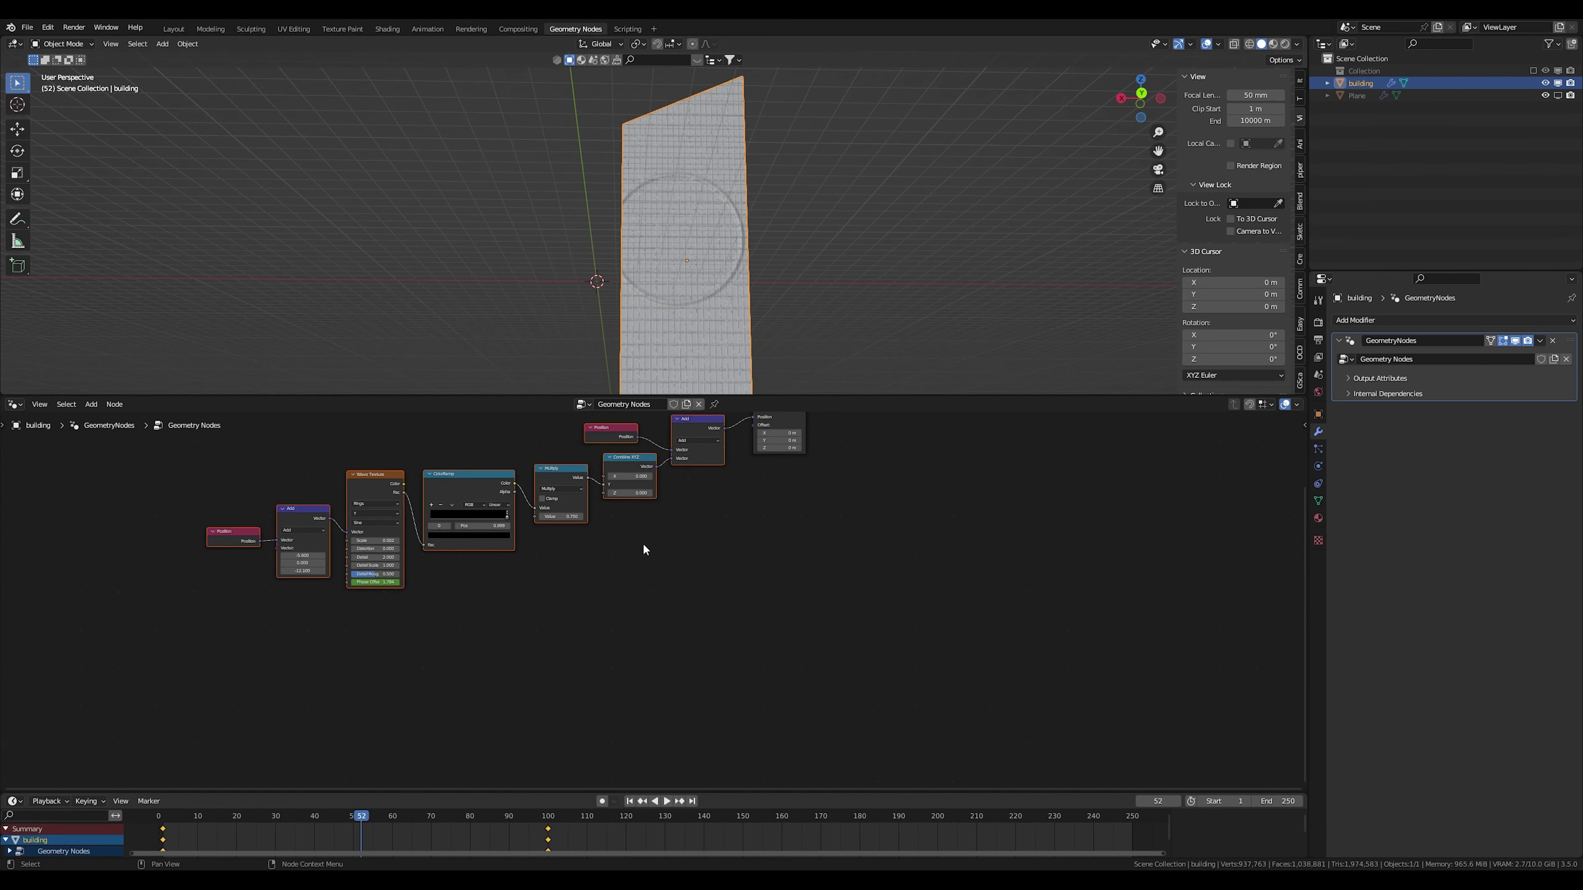
pyautogui.hotkey('shift', 'd')
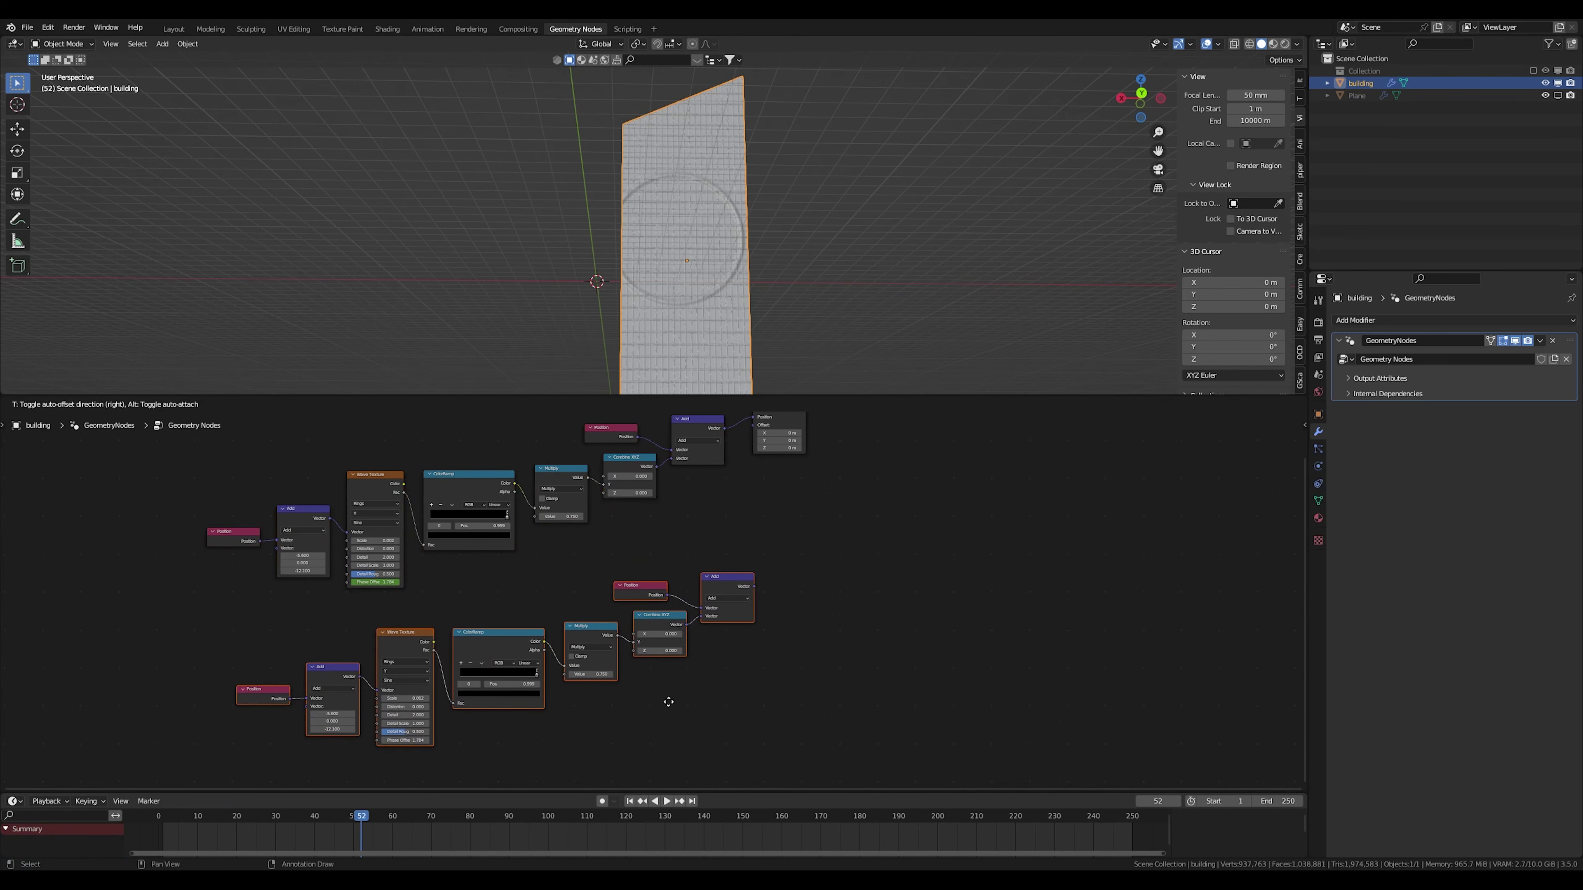
pyautogui.click(661, 698)
pyautogui.click(637, 564)
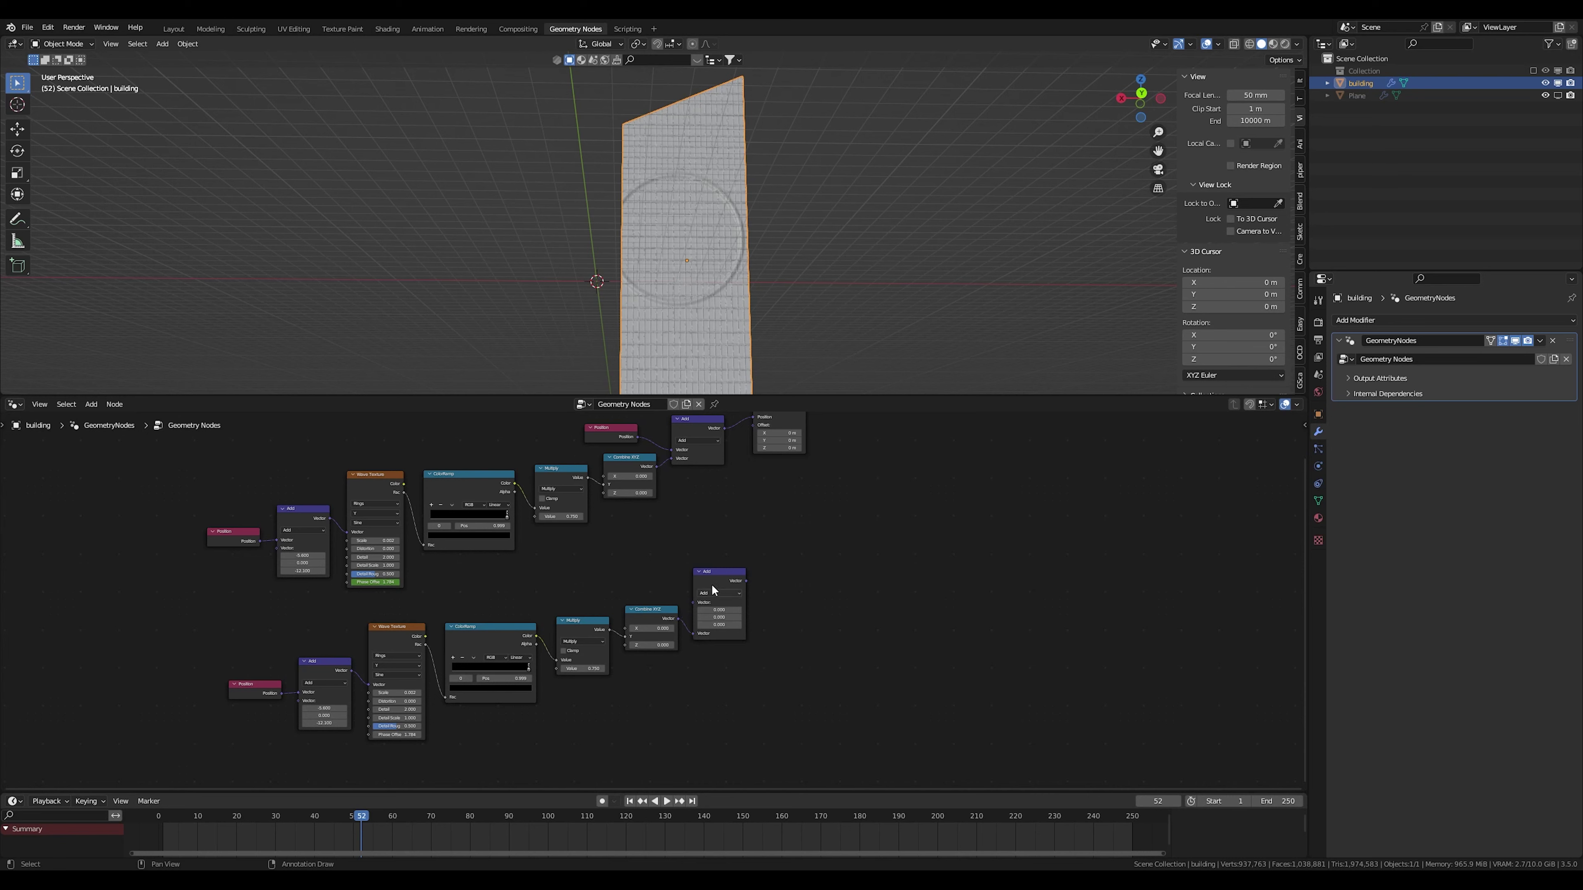
# Feed the first wave into the copy's Add node and move the output nodes down and right
pyautogui.moveTo(713, 584); pyautogui.dragTo(784, 555)
pyautogui.moveTo(727, 494); pyautogui.dragTo(699, 524, button='middle')
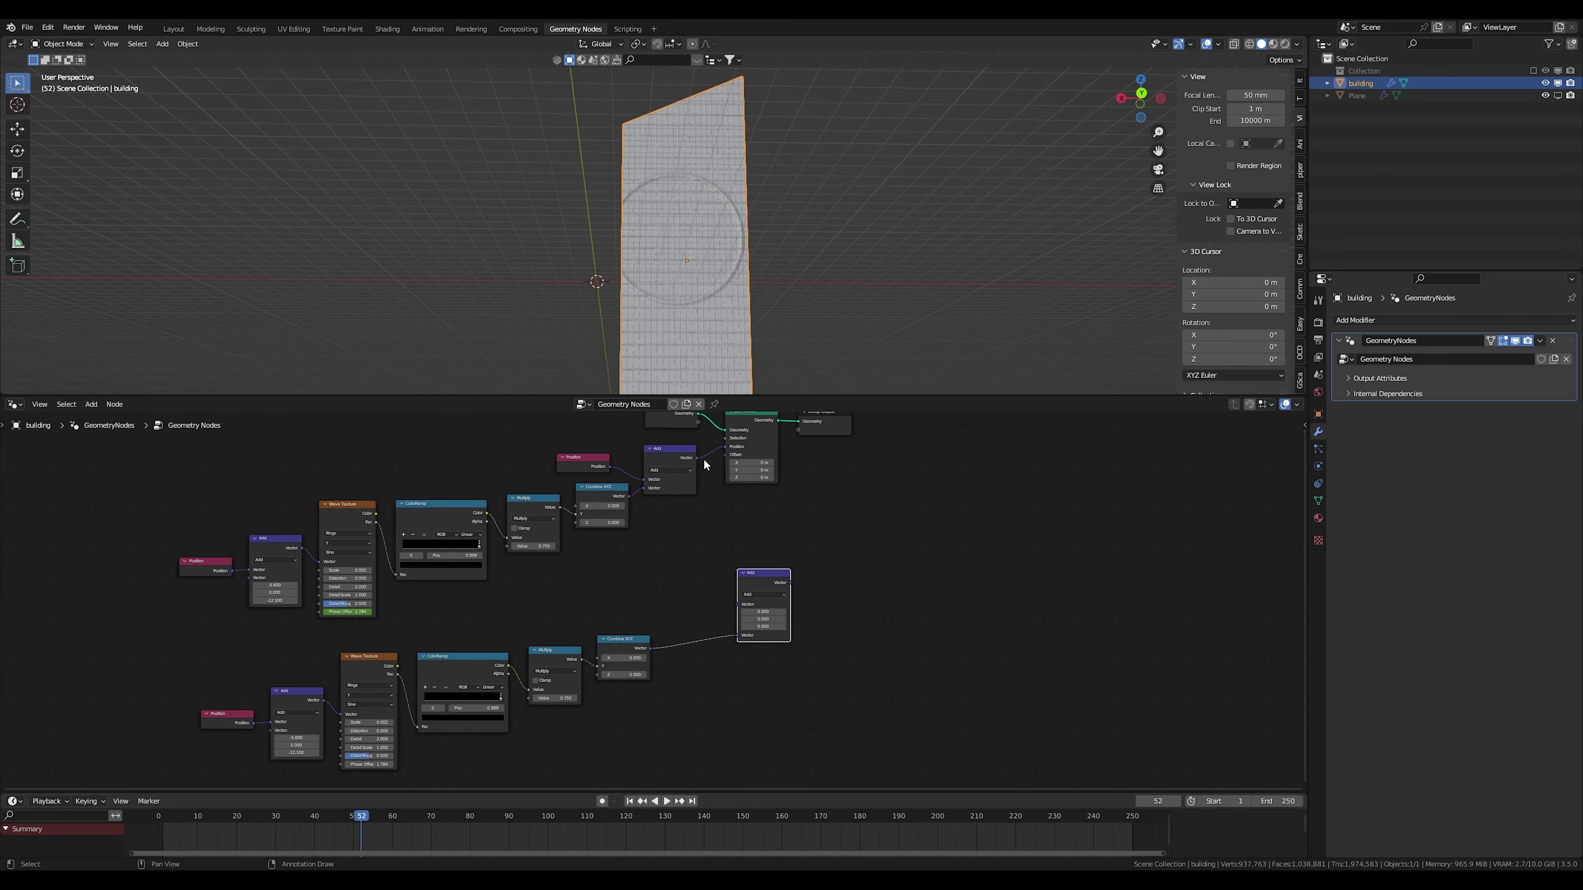
pyautogui.moveTo(697, 458); pyautogui.dragTo(842, 528)
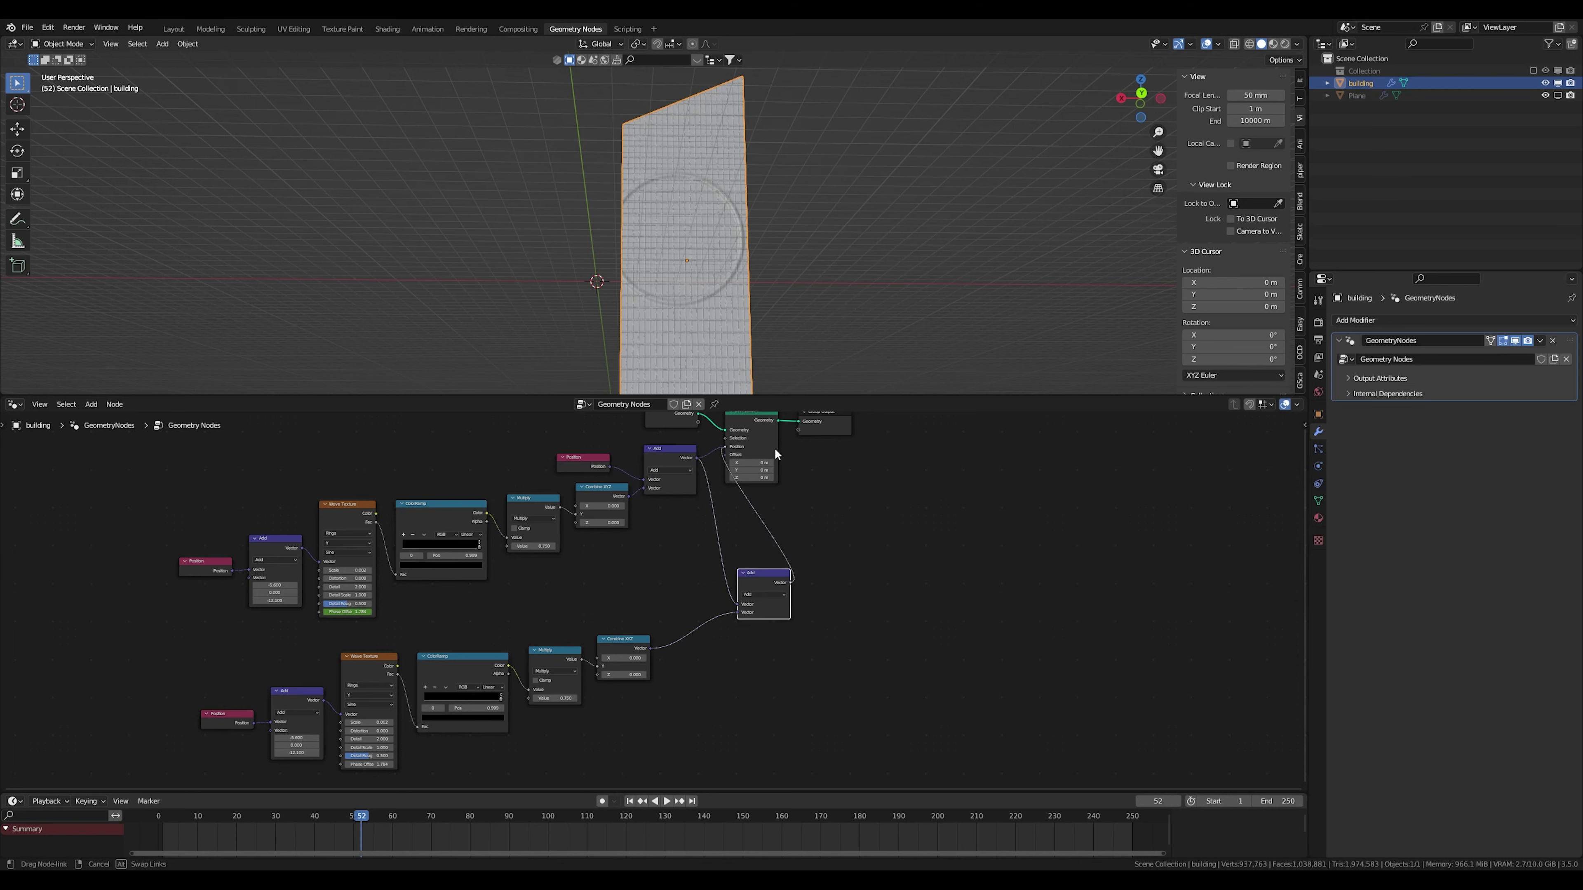
pyautogui.moveTo(795, 451); pyautogui.dragTo(795, 451)
pyautogui.moveTo(819, 457); pyautogui.dragTo(825, 522, button='middle')
pyautogui.moveTo(652, 449); pyautogui.dragTo(957, 632)
pyautogui.moveTo(807, 606); pyautogui.dragTo(936, 789, button='middle')
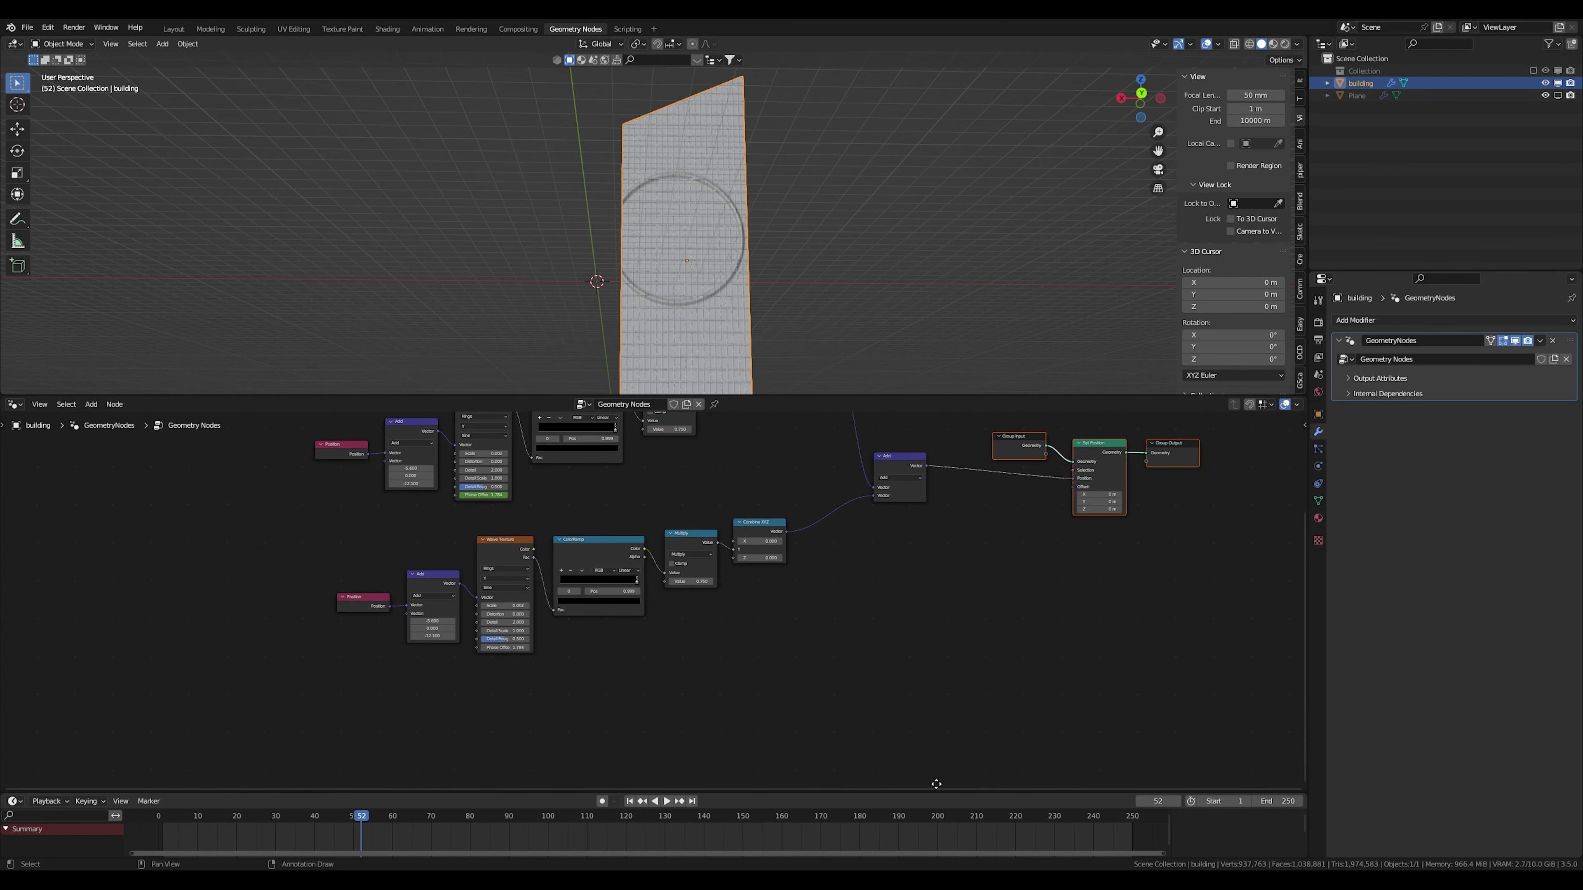
# Offset the second ring's centre on the facade by setting its Position Add X value to 3.6
pyautogui.scroll(1, 480, 673)
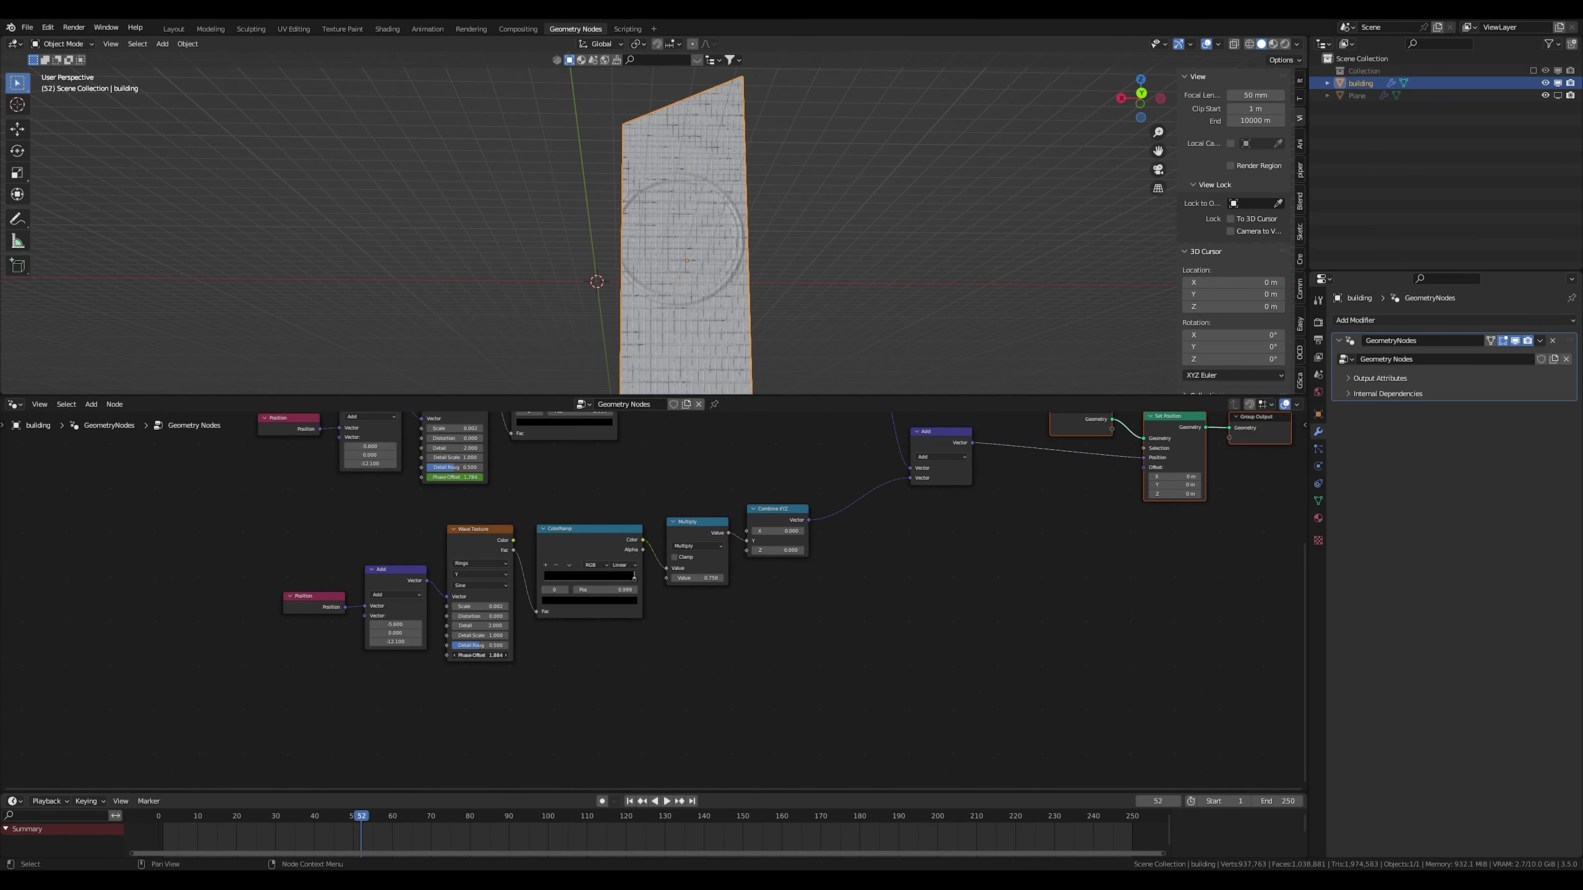
pyautogui.scroll(4, 638, 246)
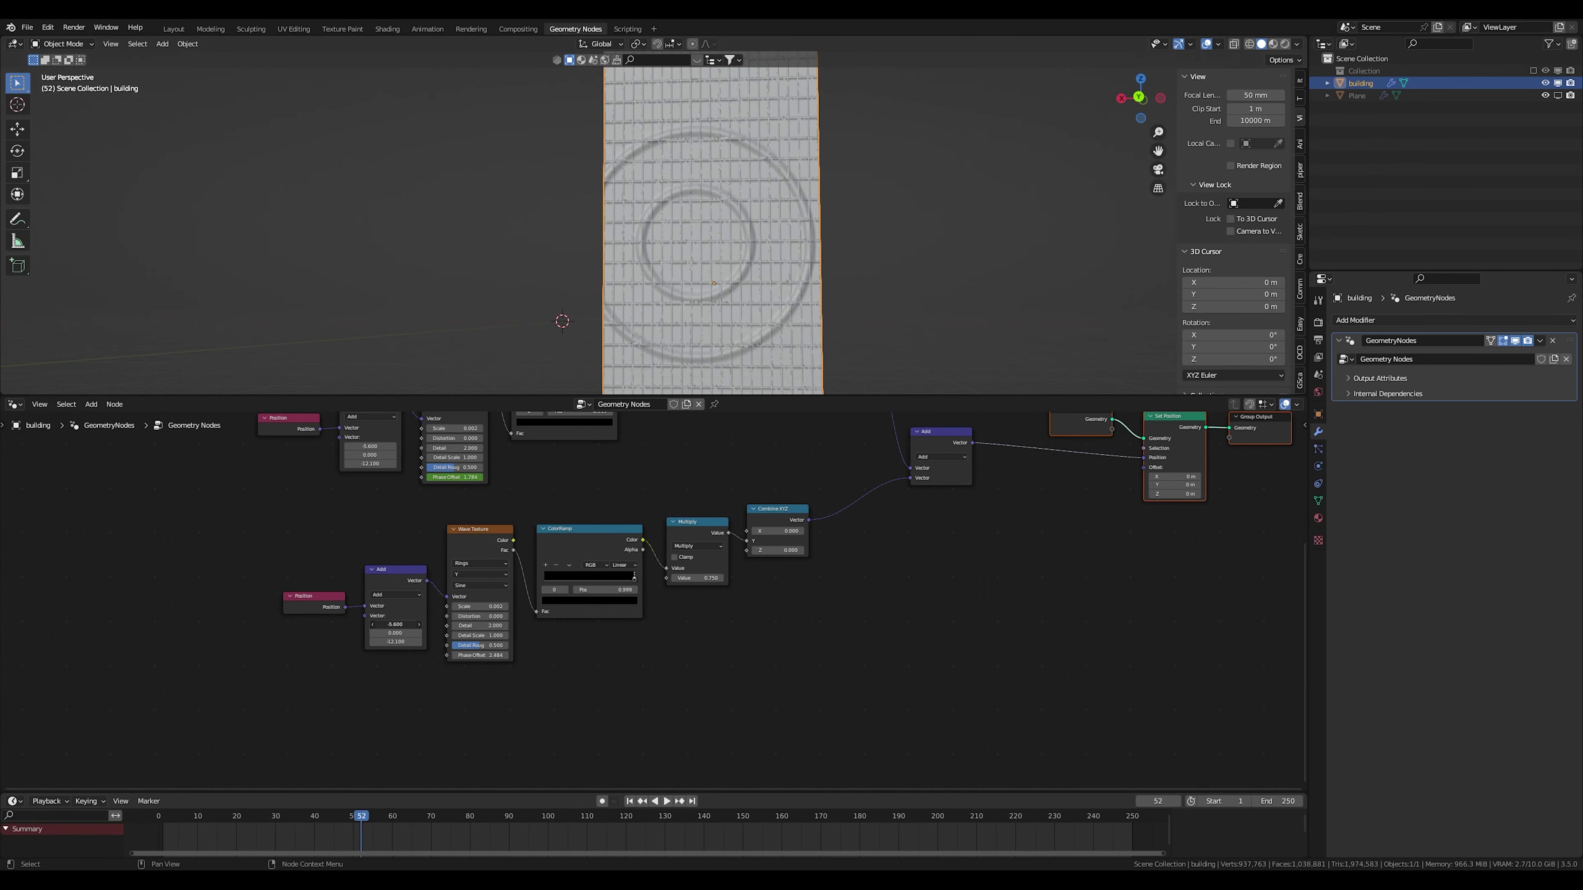
pyautogui.moveTo(395, 624); pyautogui.dragTo(436, 624)
pyautogui.scroll(-3, 883, 590)
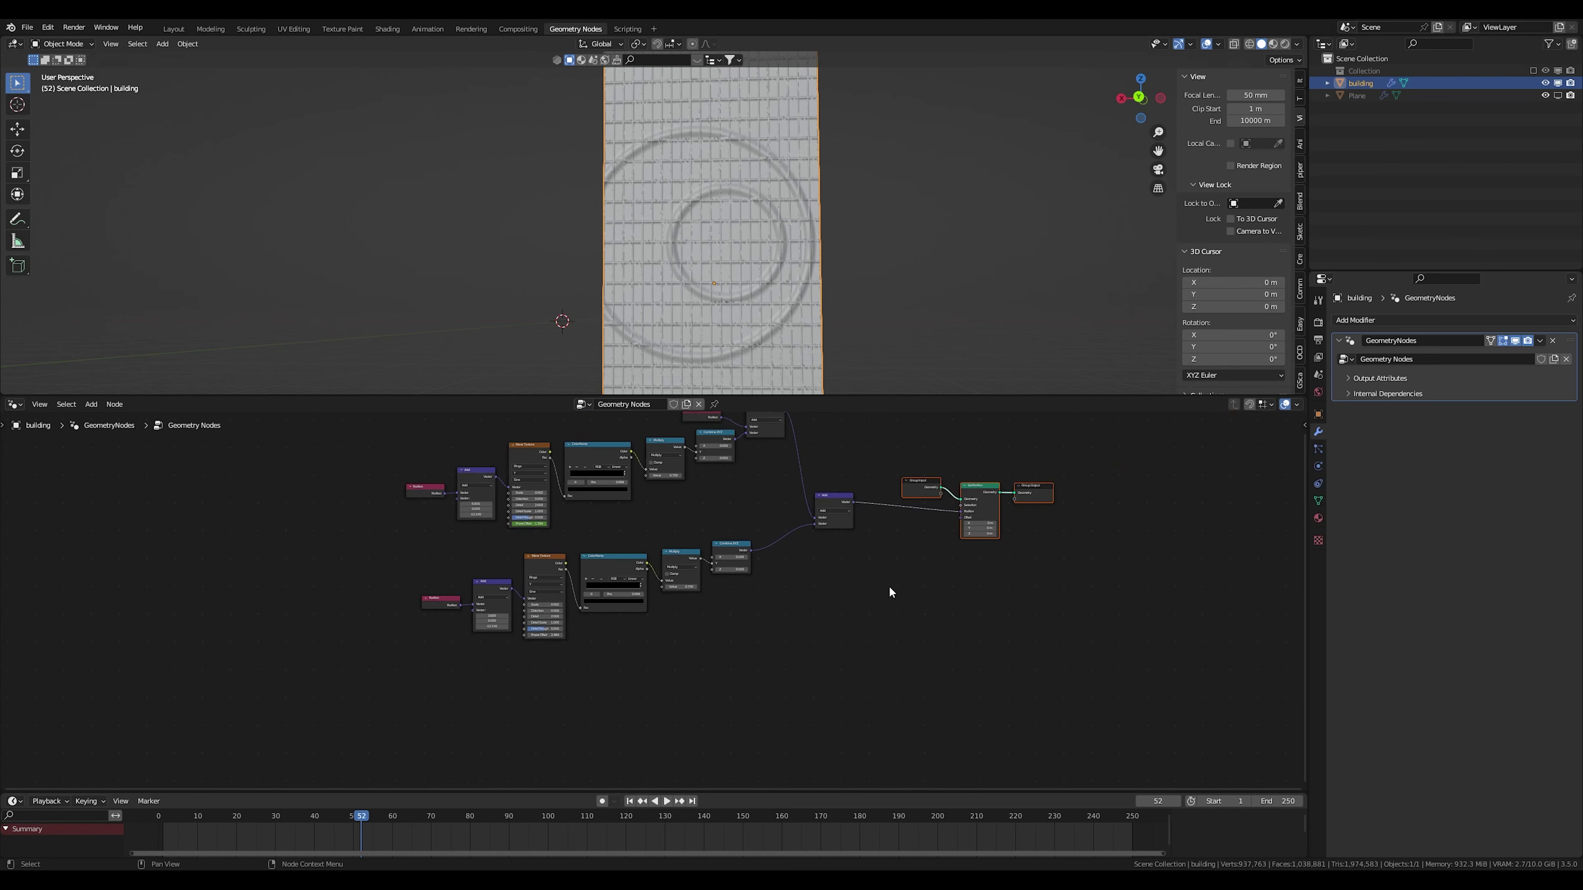
pyautogui.moveTo(883, 590); pyautogui.dragTo(739, 559, button='middle')
# Duplicate the second wave node chain to make a third copy
pyautogui.scroll(-1, 739, 560)
pyautogui.moveTo(393, 547); pyautogui.dragTo(717, 661)
pyautogui.hotkey('shift', 'd')
# Place the third wave chain below and feed the combined waves' Vector into Set Position
pyautogui.click(730, 598)
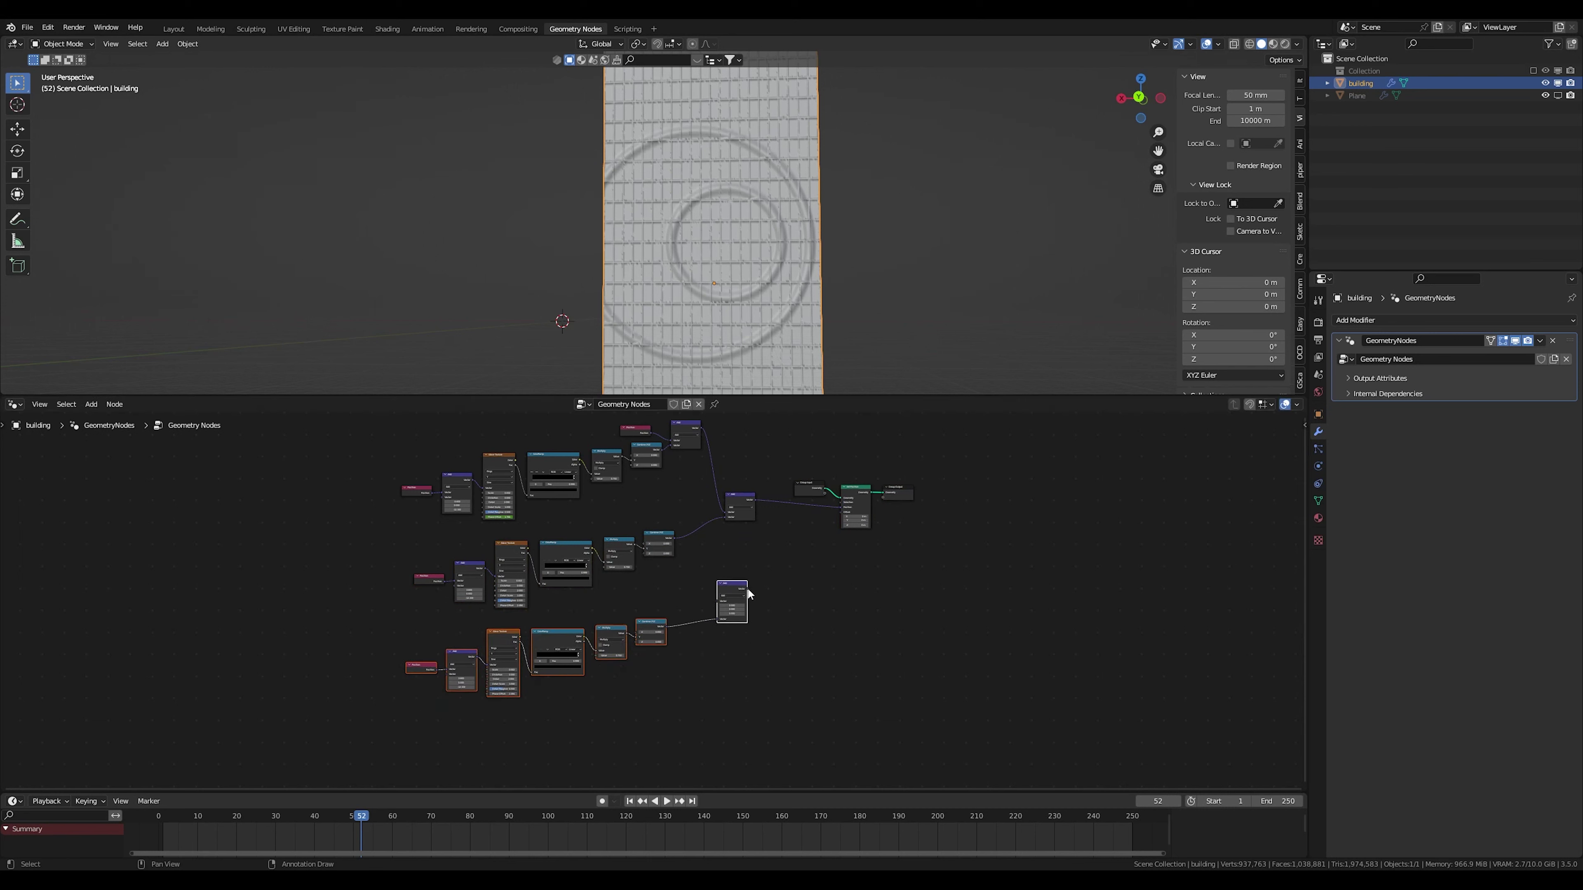
pyautogui.moveTo(748, 589); pyautogui.dragTo(803, 559)
pyautogui.moveTo(841, 505); pyautogui.dragTo(717, 600)
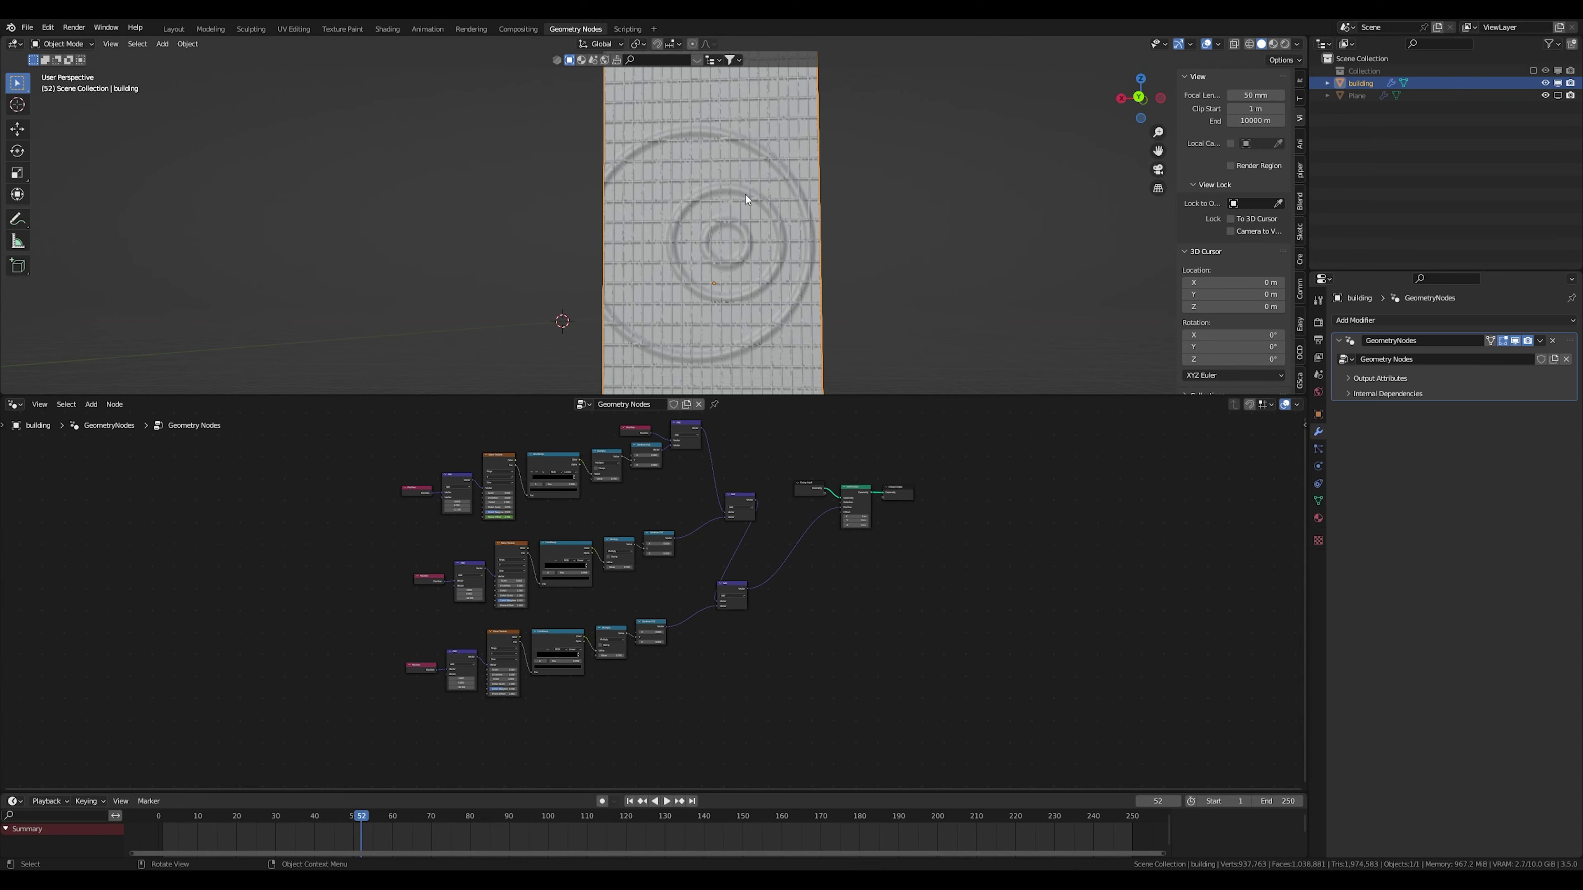
# View the facade at an angle and scale up the node layout to spread it out
pyautogui.moveTo(748, 209)
pyautogui.mouseDown(button='middle')
pyautogui.moveTo(681, 253)
pyautogui.moveTo(673, 289)
pyautogui.moveTo(857, 225)
pyautogui.moveTo(746, 211)
pyautogui.mouseUp(button='middle')
pyautogui.press('s')
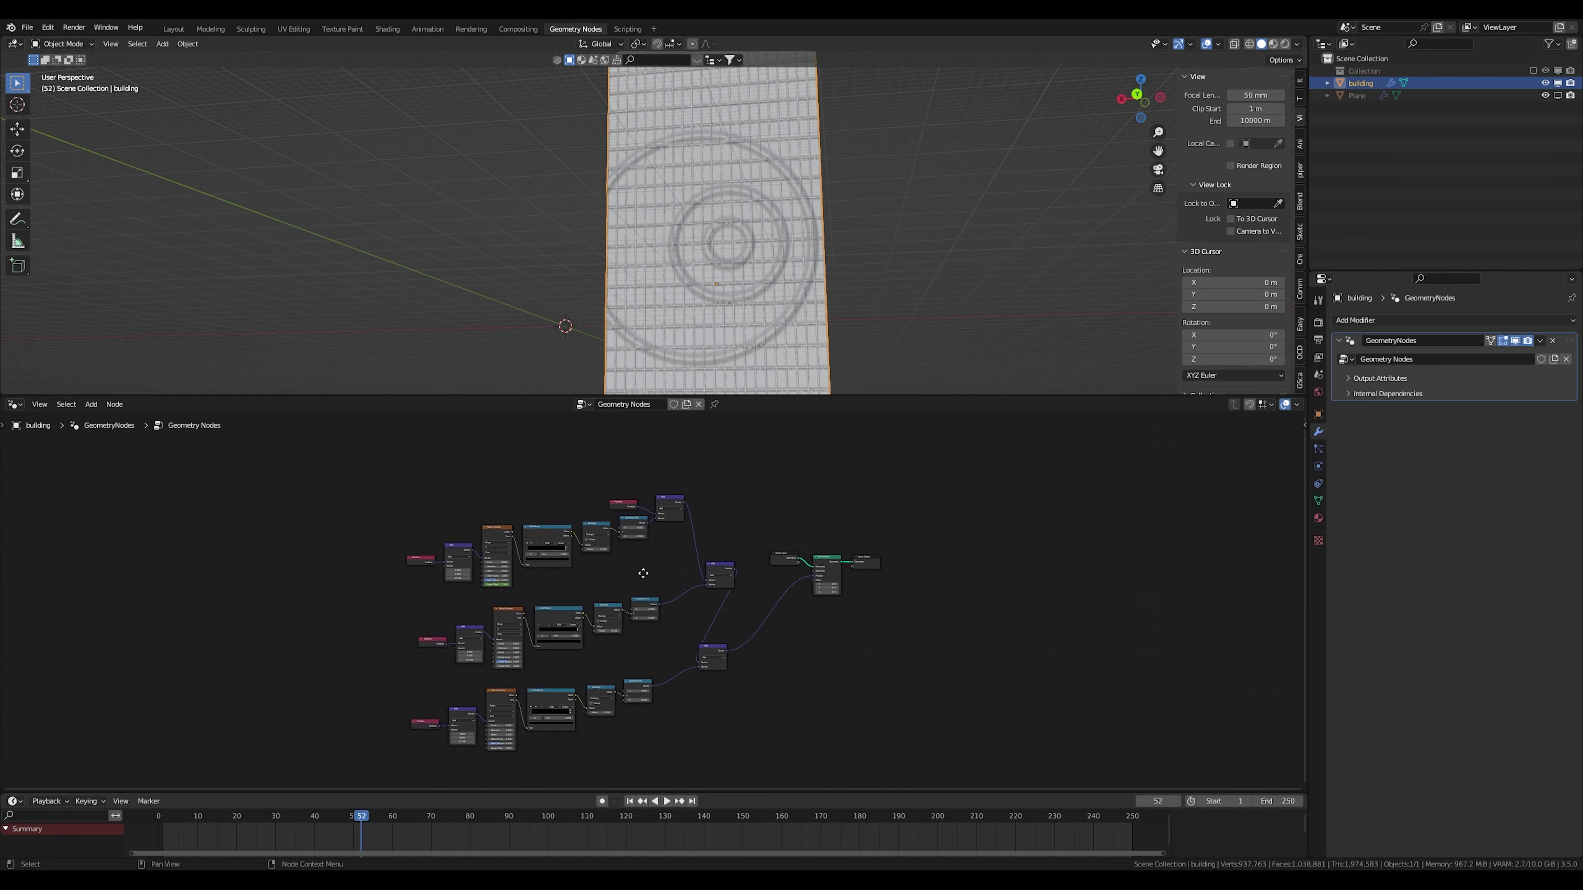
pyautogui.click(656, 553)
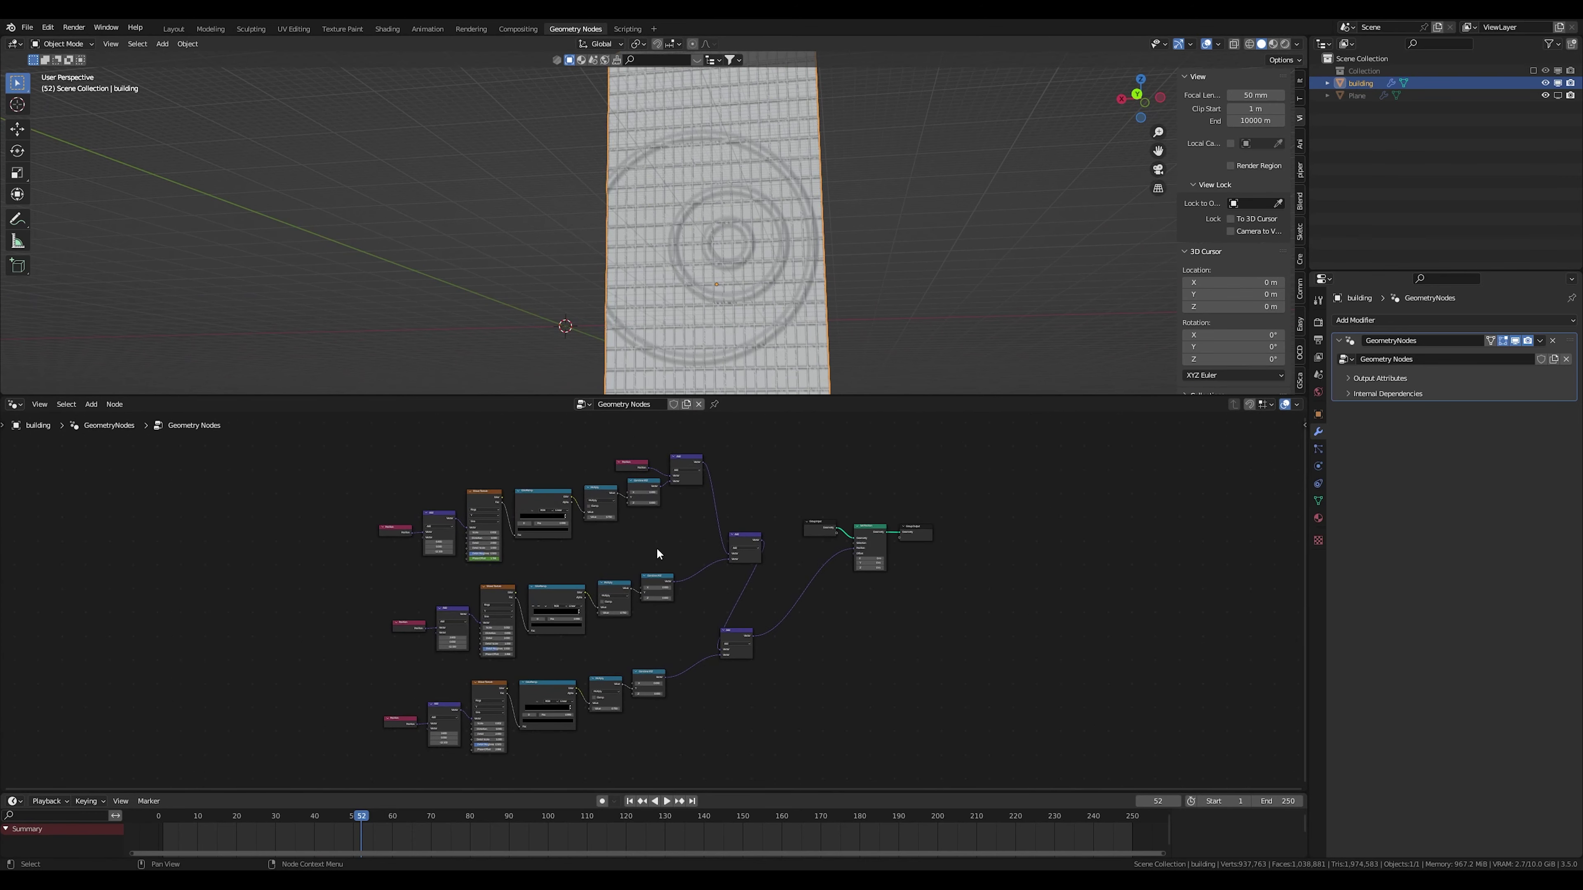